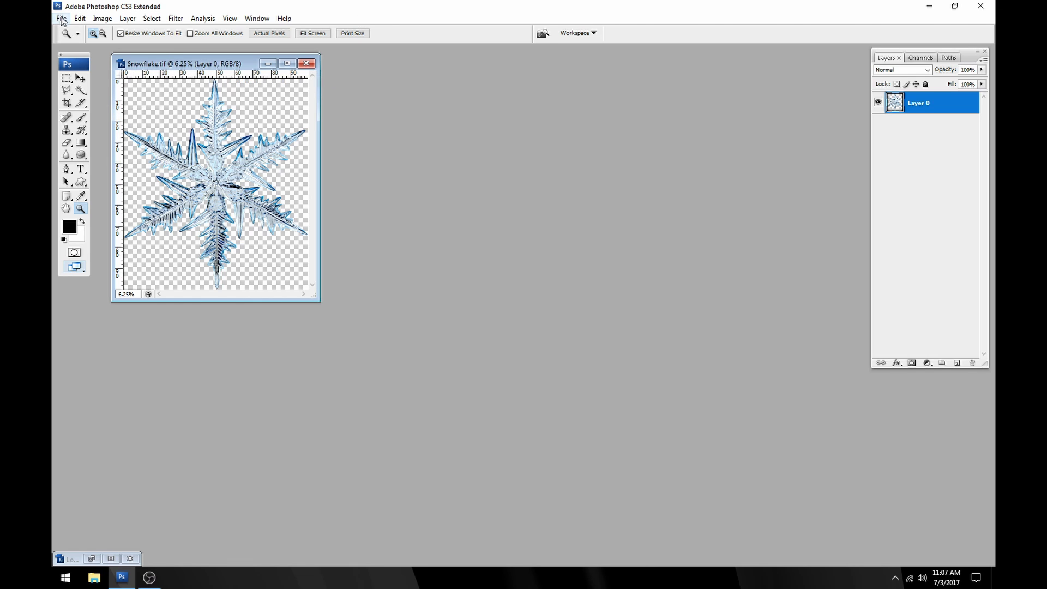
Create a new white document 2500 × 2500 pixels
click(61, 18)
click(73, 31)
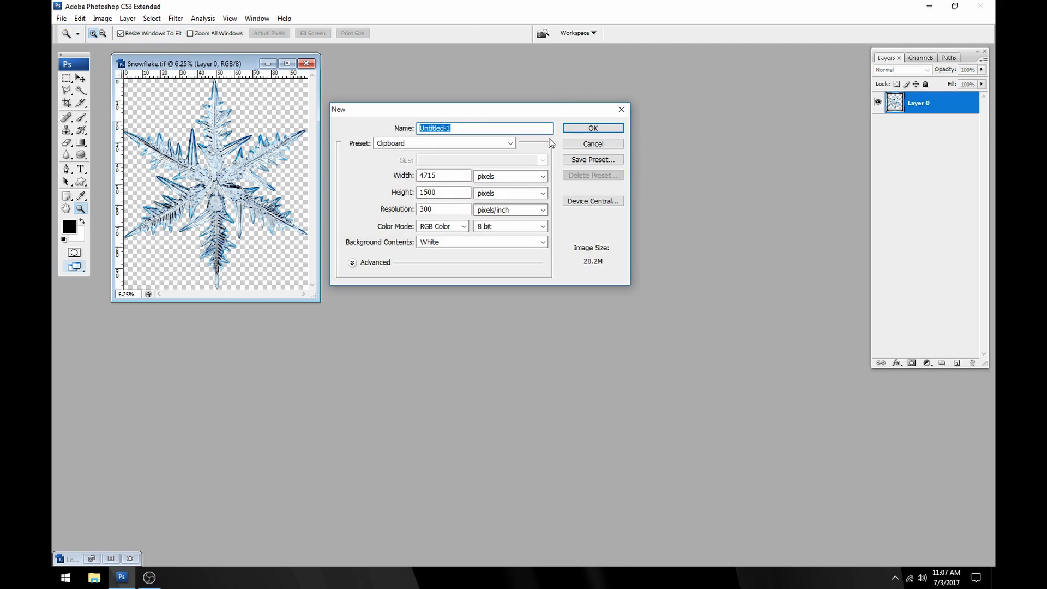
double_click(459, 175)
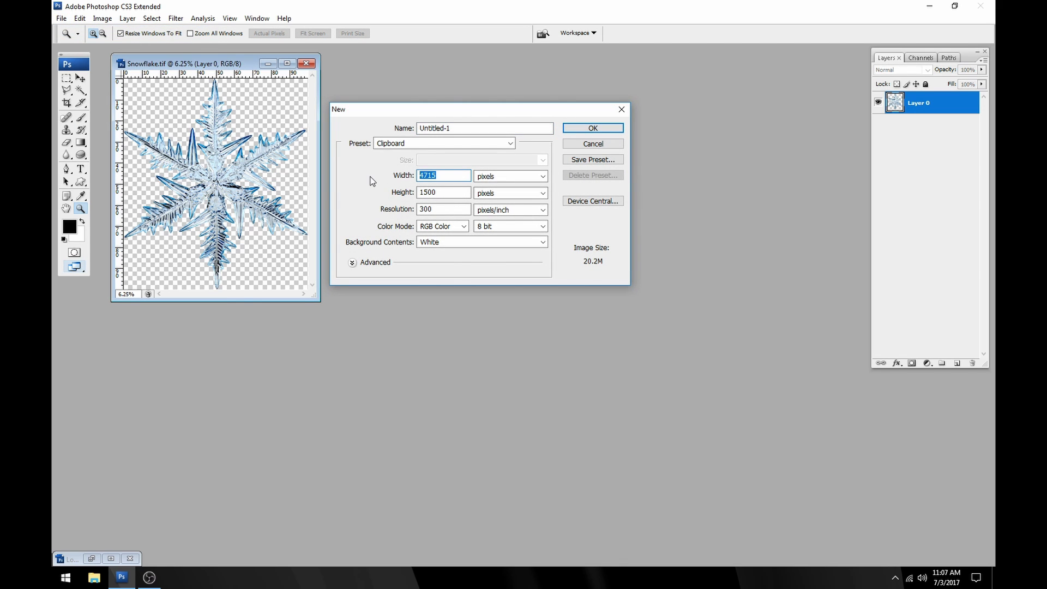
text(2500)
key(Tab)
key(Tab)
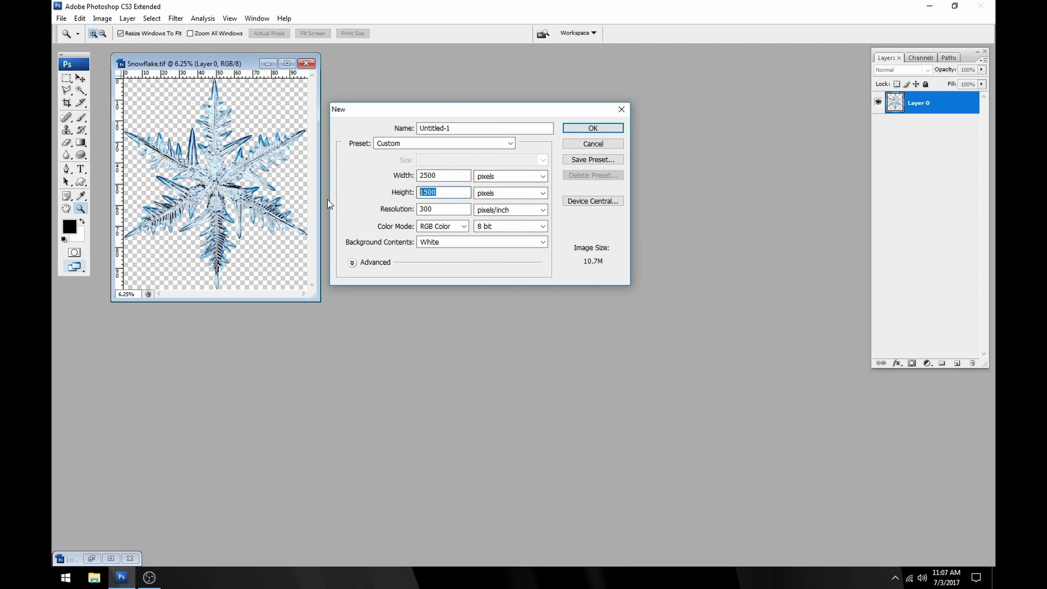
text(2500)
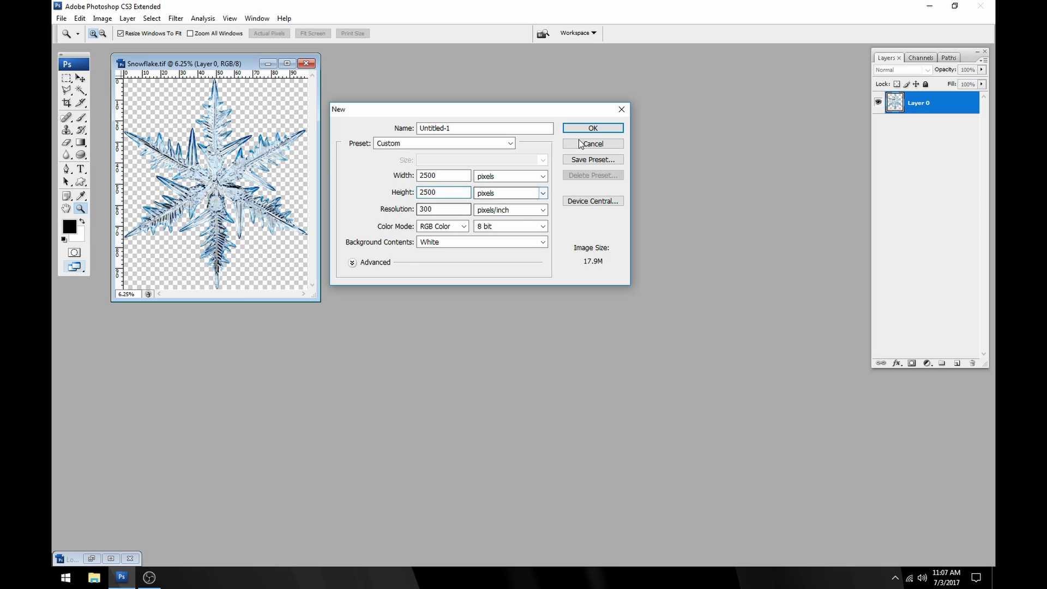
click(593, 129)
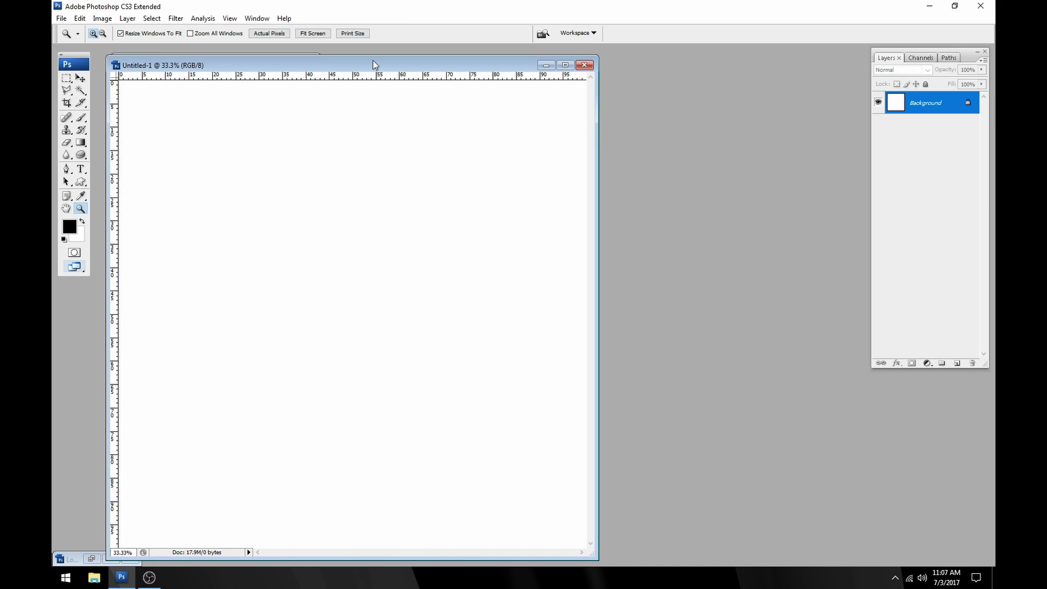
Move the new document window aside and add an empty Layer 1
drag(383, 62, 432, 56)
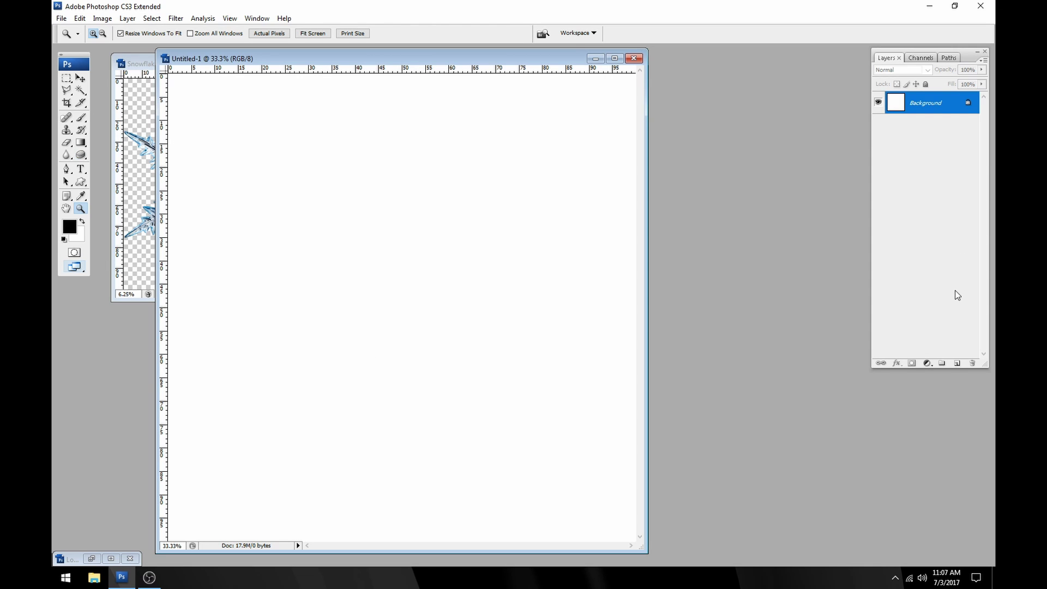
click(958, 363)
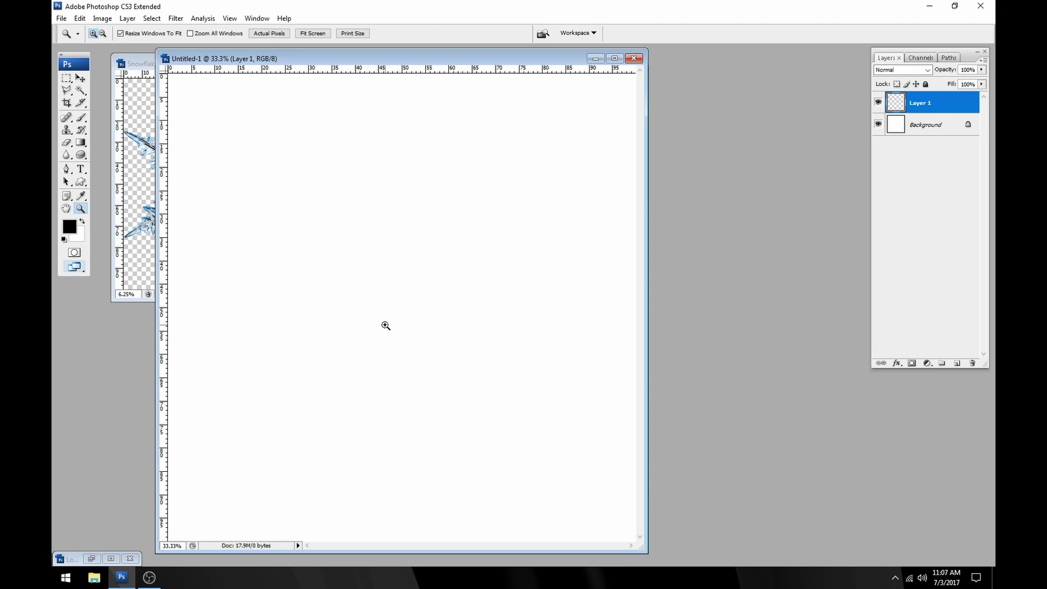
click(257, 18)
Show the Brushes panel and reposition it beside the canvas
click(277, 78)
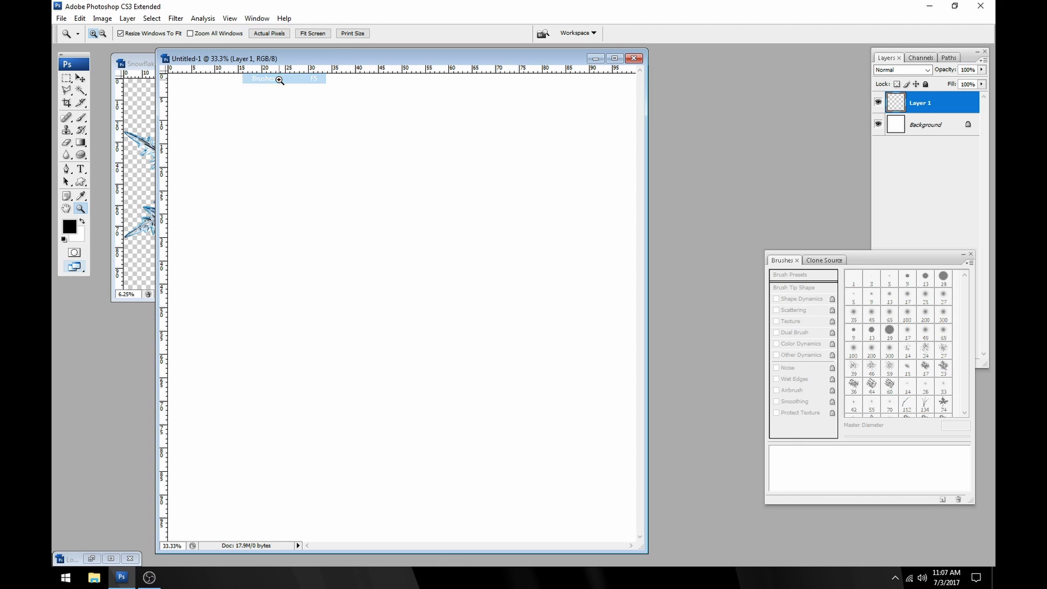
drag(894, 254, 750, 174)
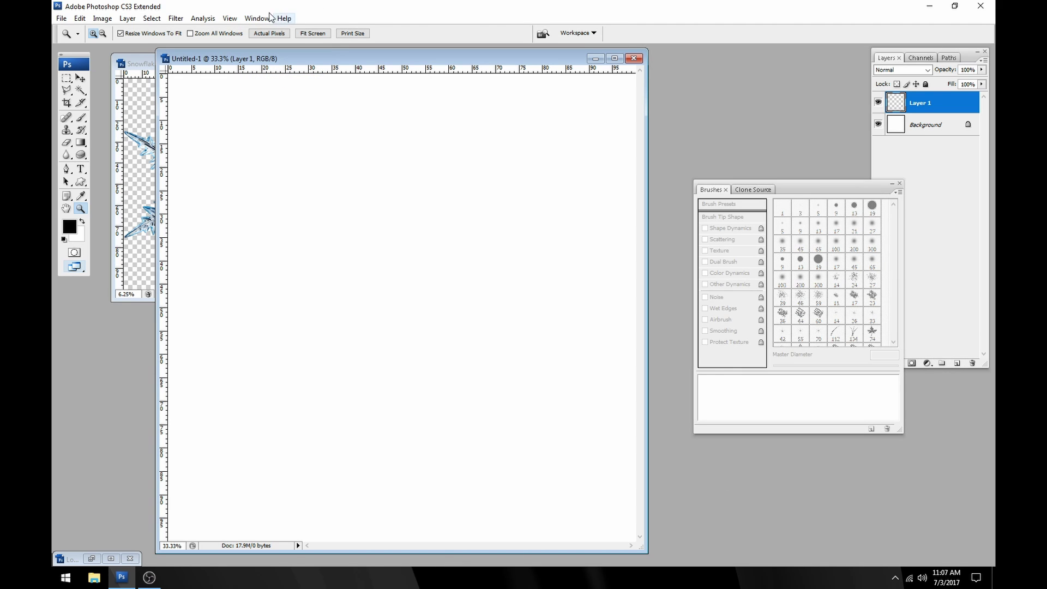
click(257, 18)
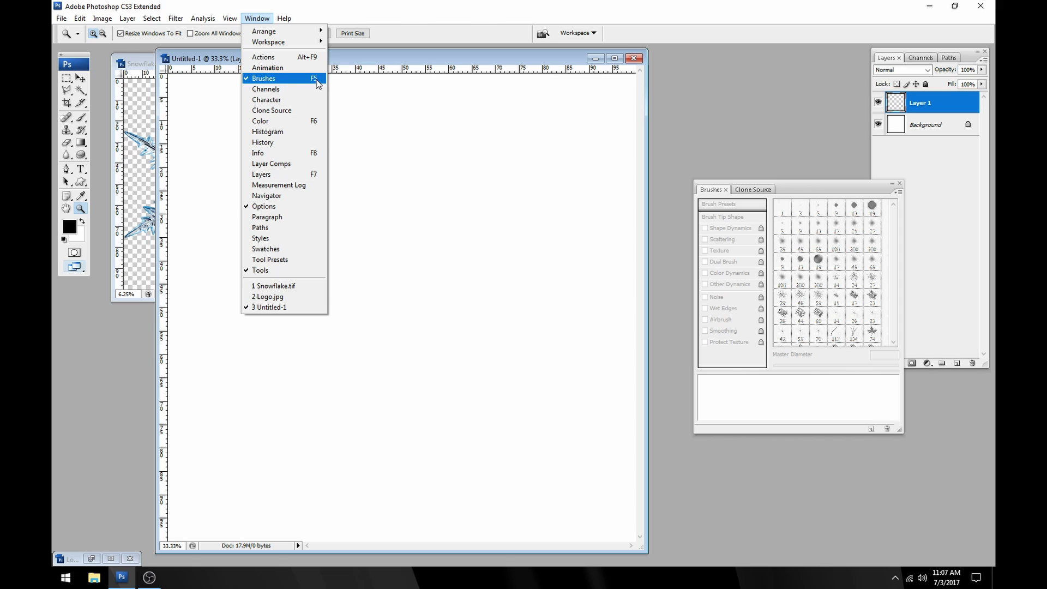
click(965, 205)
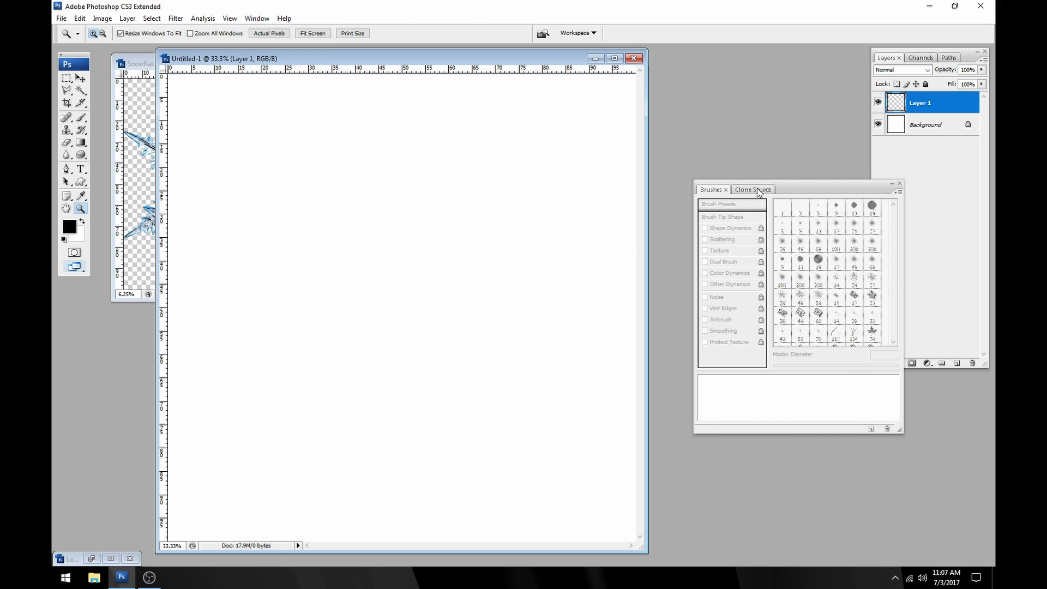
Choose the Brush tool with the 19 px hard round preset and show Brush Tip Shape
click(81, 117)
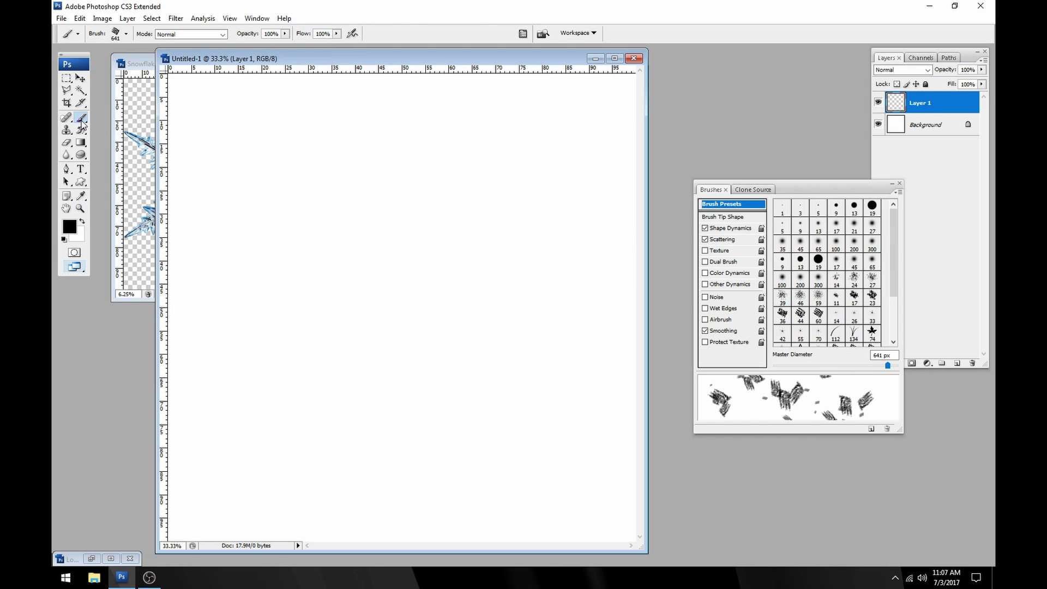
click(818, 260)
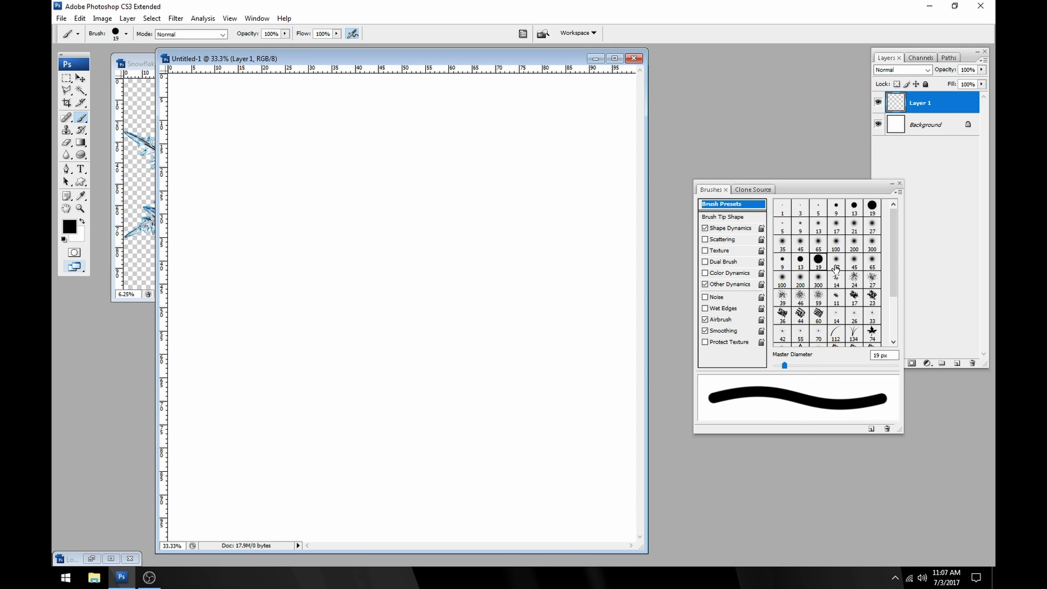
scroll(898, 259, down, 5)
scroll(883, 261, up, 5)
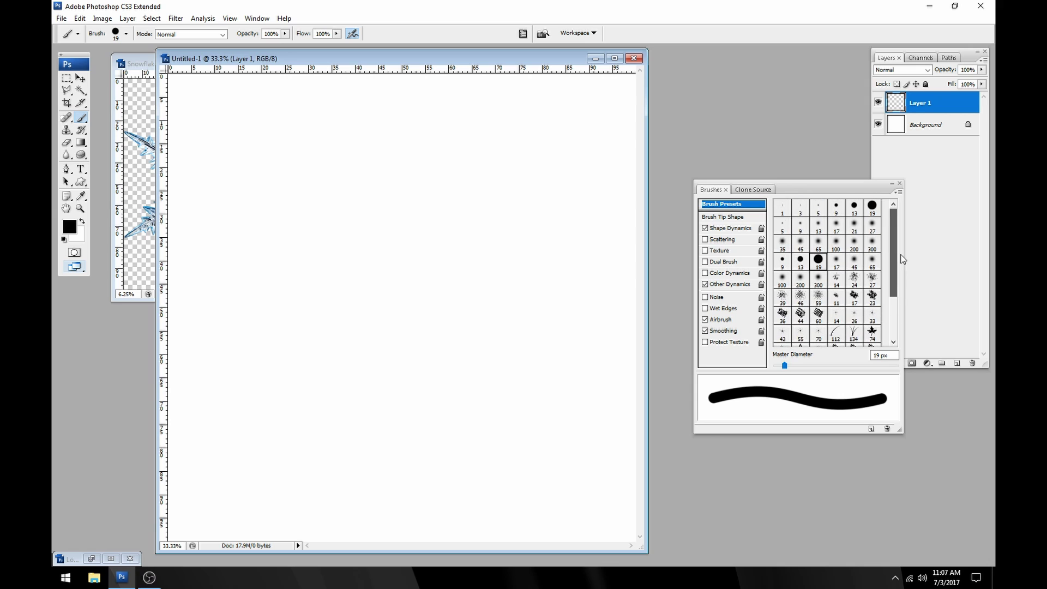
click(875, 261)
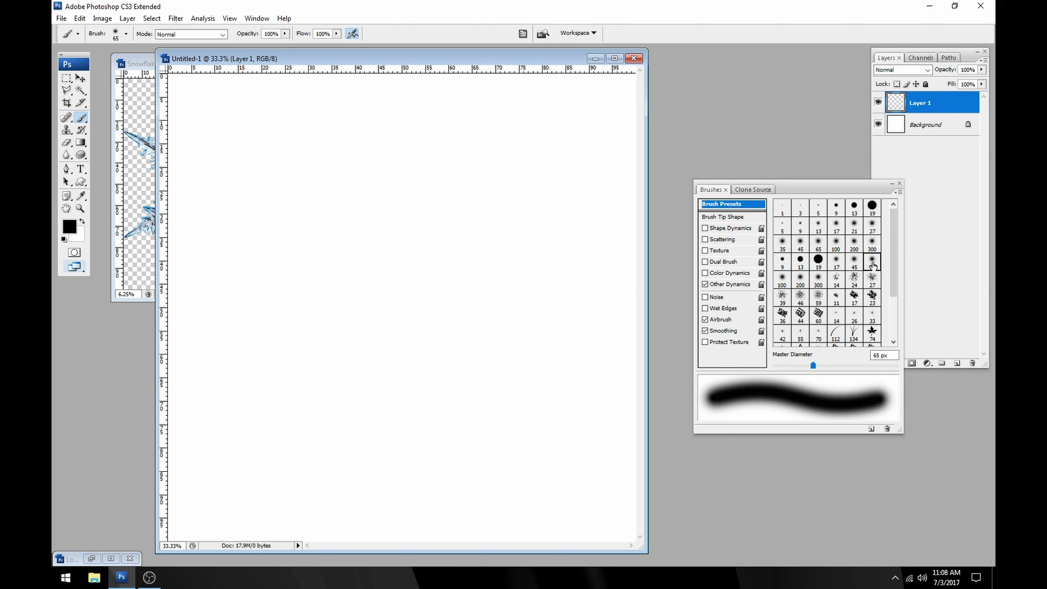
click(819, 279)
click(819, 260)
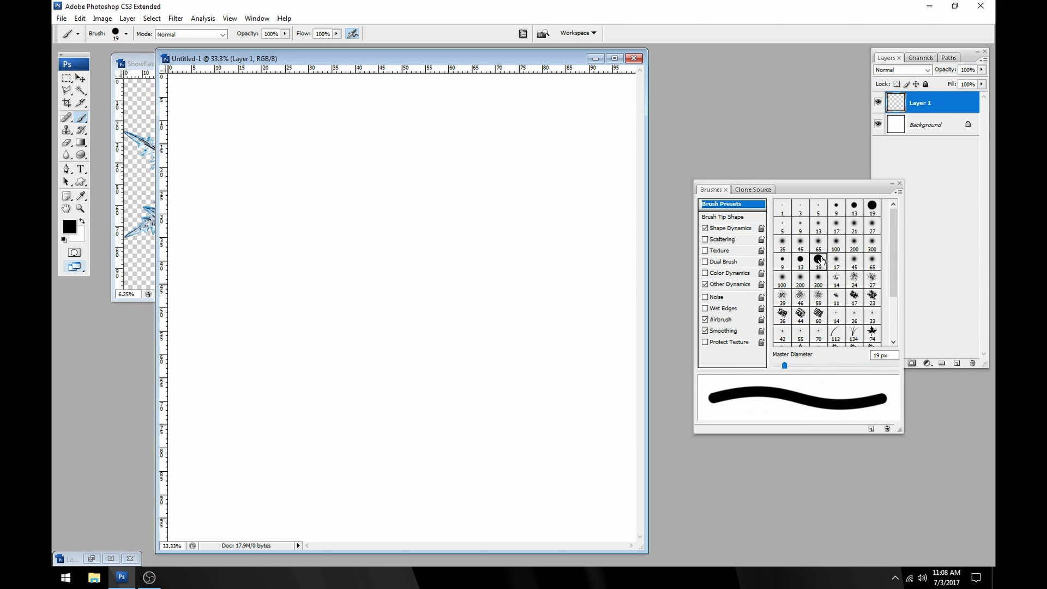
click(736, 219)
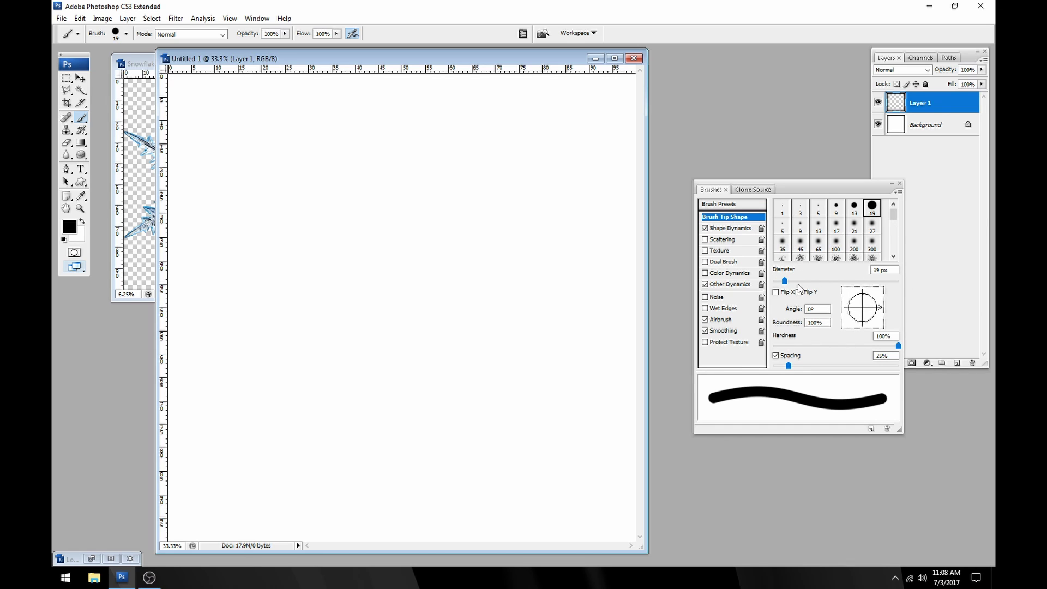
Make the brush tip fully soft (0% hardness) and squash it to a thin sliver
mouse_move(784, 281)
mouse_down()
mouse_move(795, 281)
mouse_move(785, 280)
mouse_up()
drag(882, 308, 869, 291)
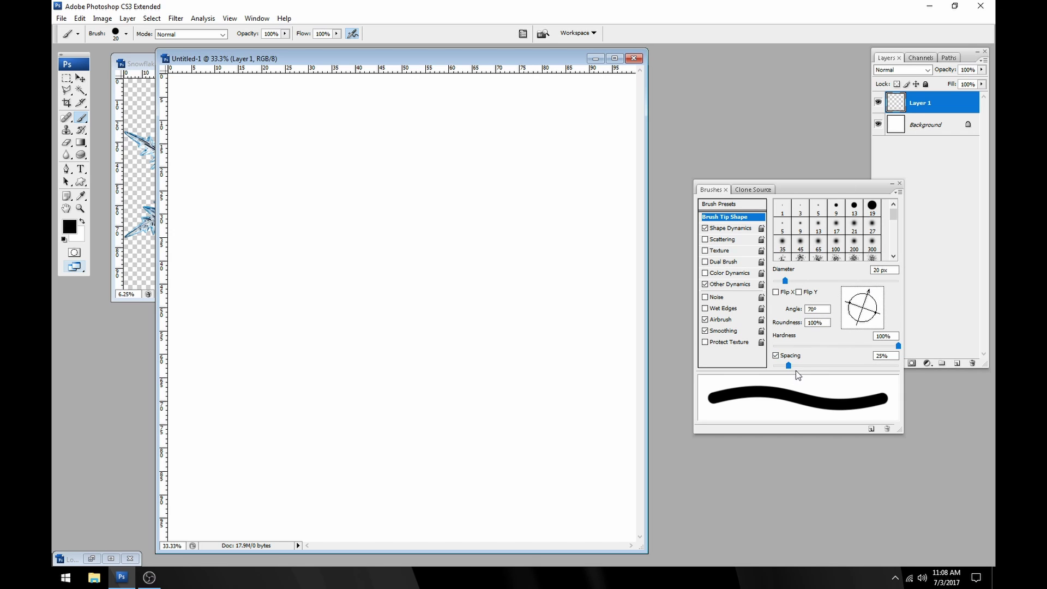
drag(877, 313, 858, 312)
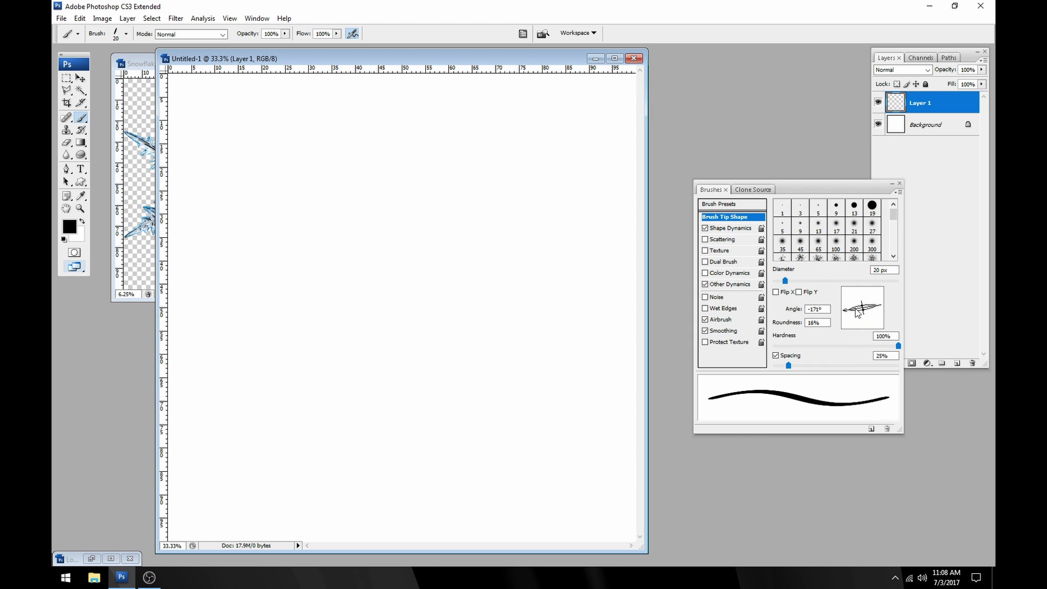
drag(858, 312, 864, 292)
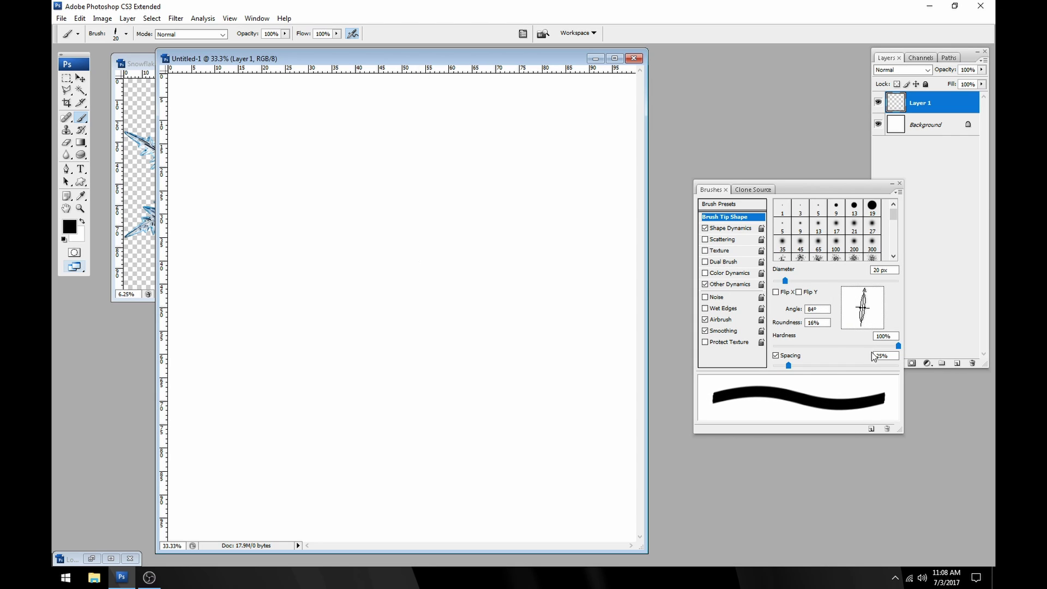
drag(785, 281, 846, 280)
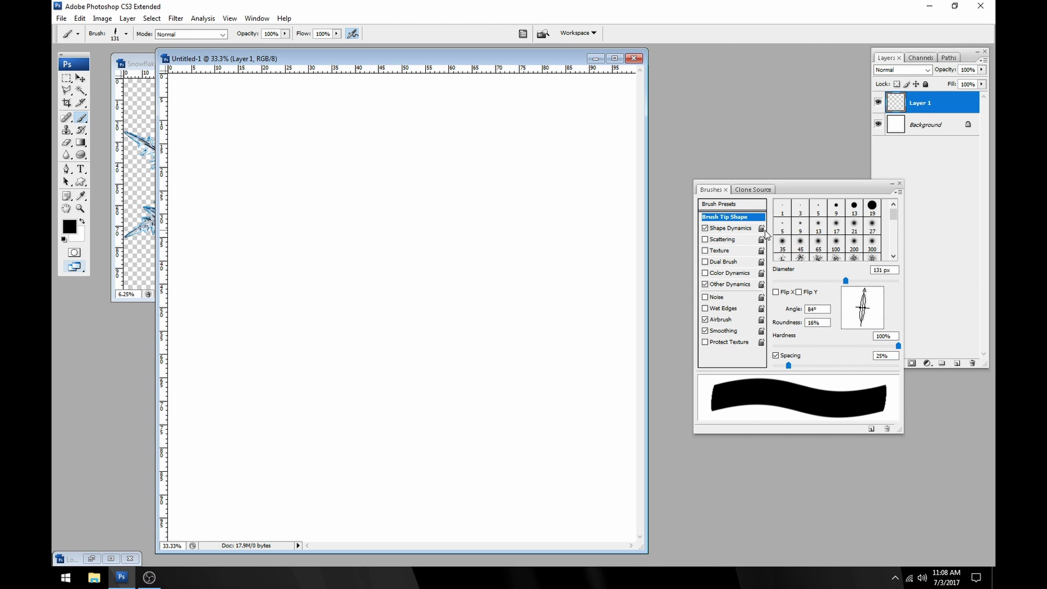
drag(885, 284, 886, 284)
drag(864, 291, 876, 301)
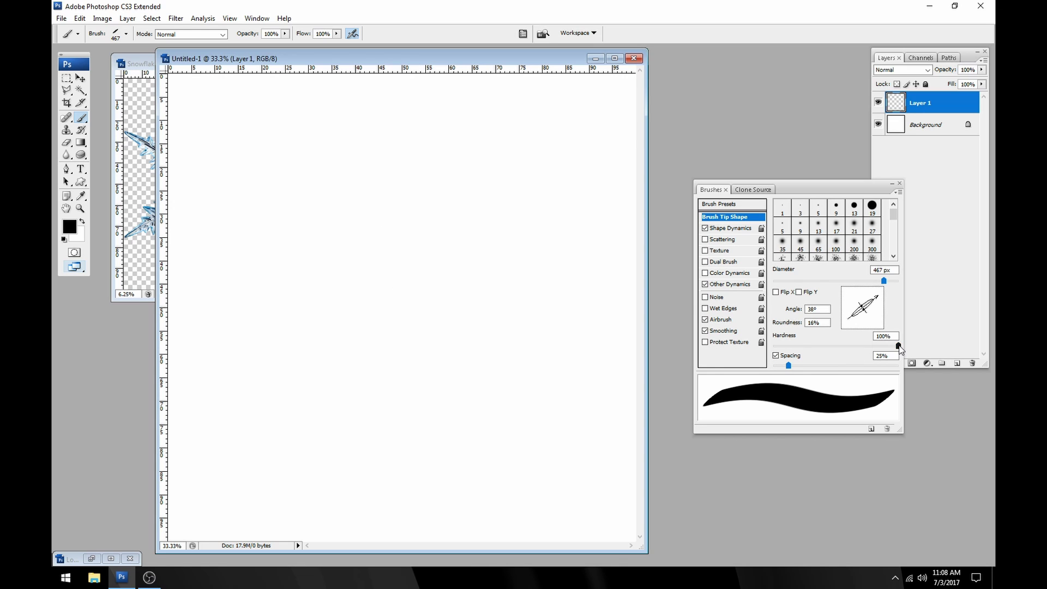
drag(898, 346, 735, 349)
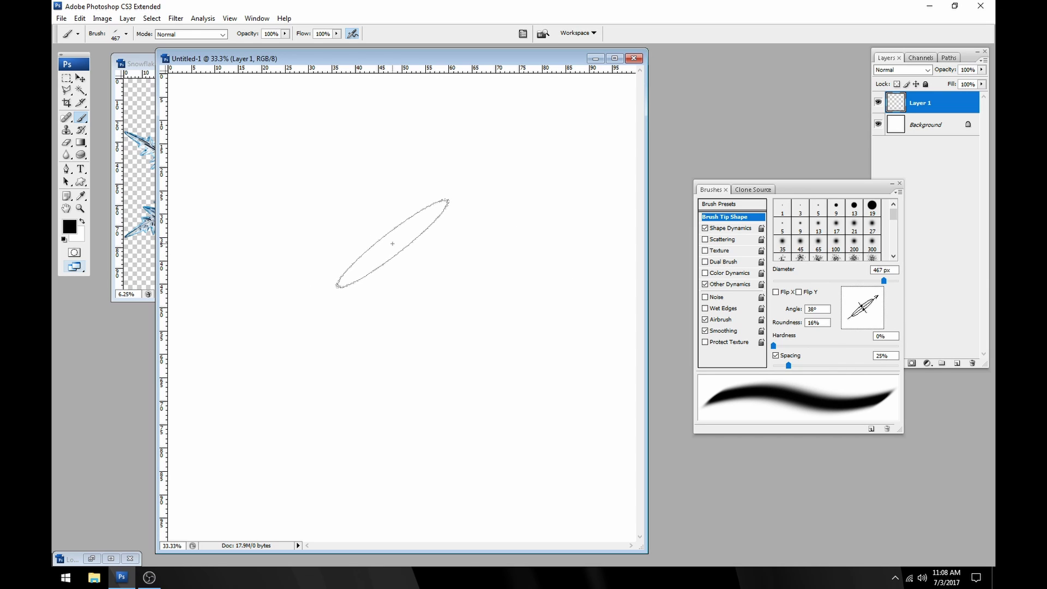
drag(861, 305, 861, 307)
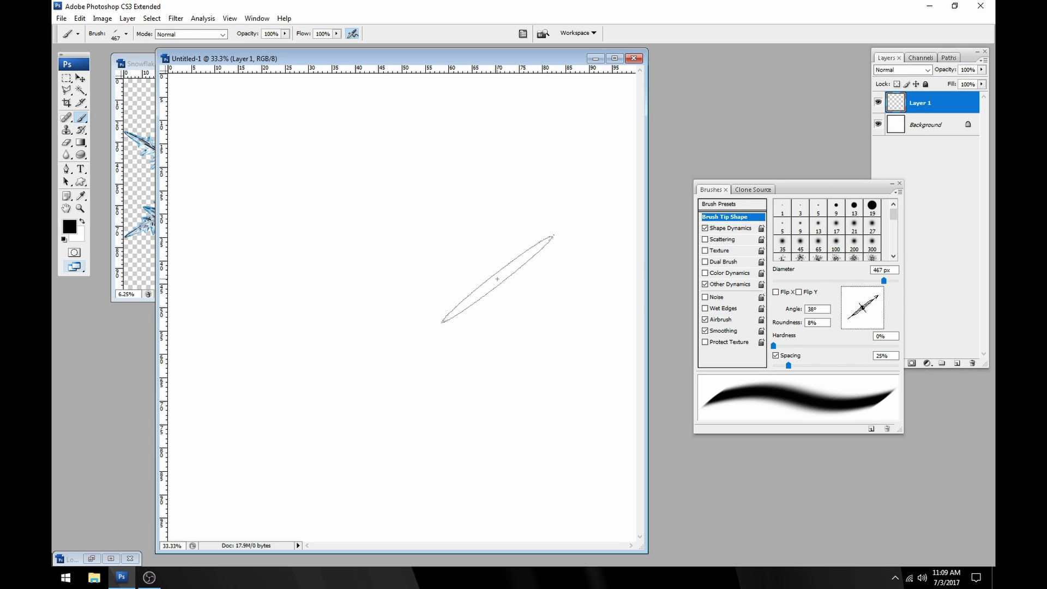
double_click(823, 323)
text(3)
key(Return)
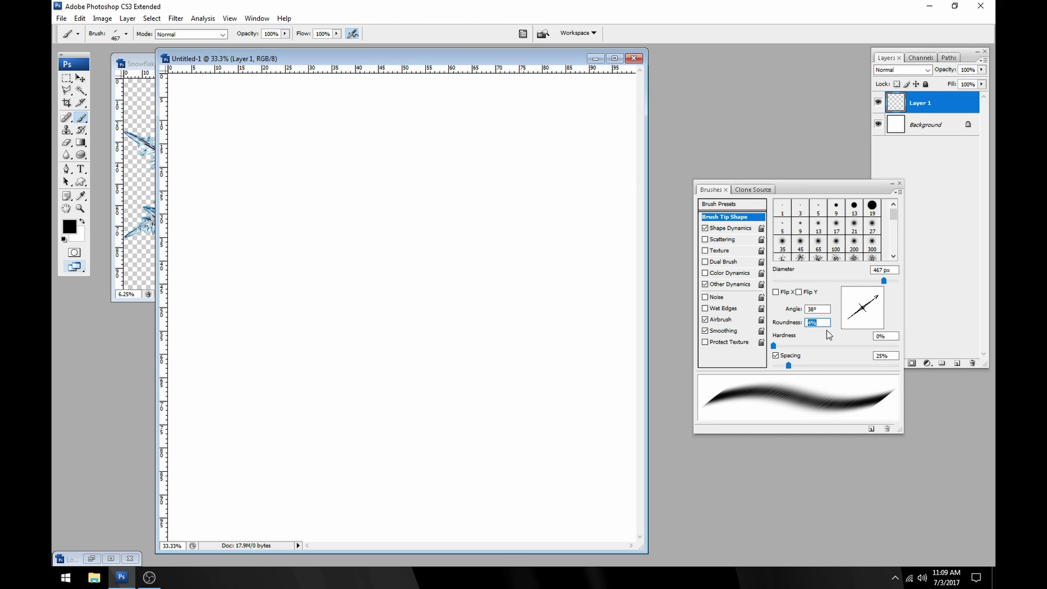
Enlarge the tip to 1406 px at a 90° angle and stamp one vertical streak mid-canvas
drag(885, 280, 893, 281)
drag(893, 283, 894, 282)
key(shift+Tab)
text(90)
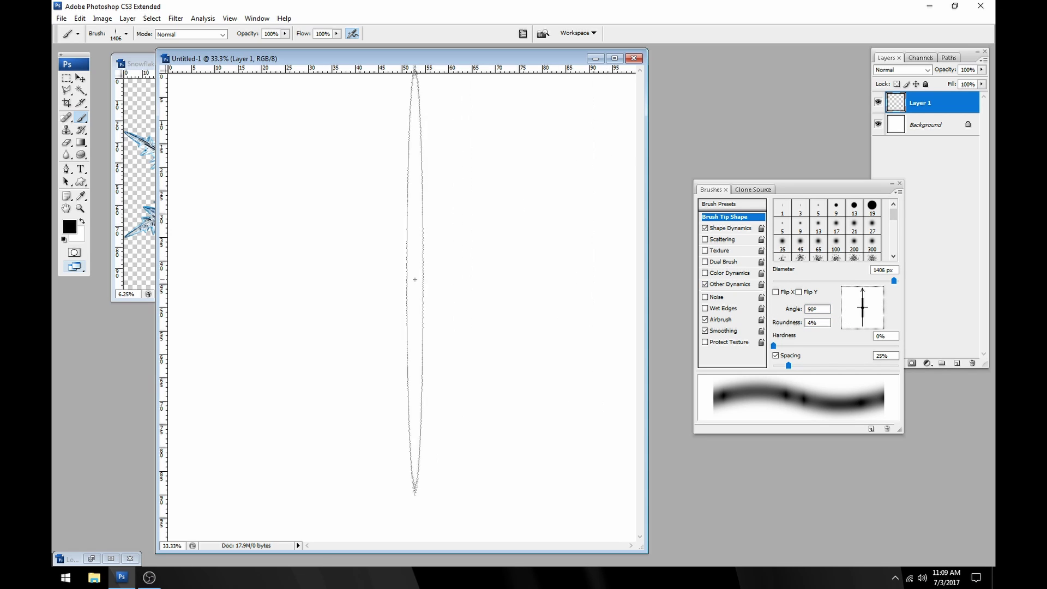
click(398, 312)
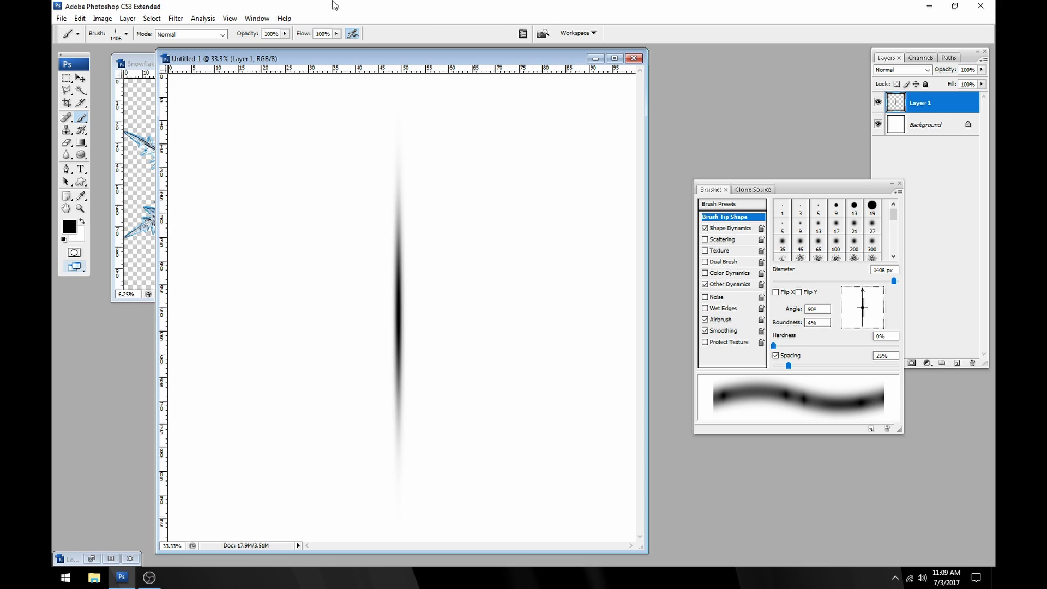
Narrow the vertical streak slightly and commit the transform
click(80, 78)
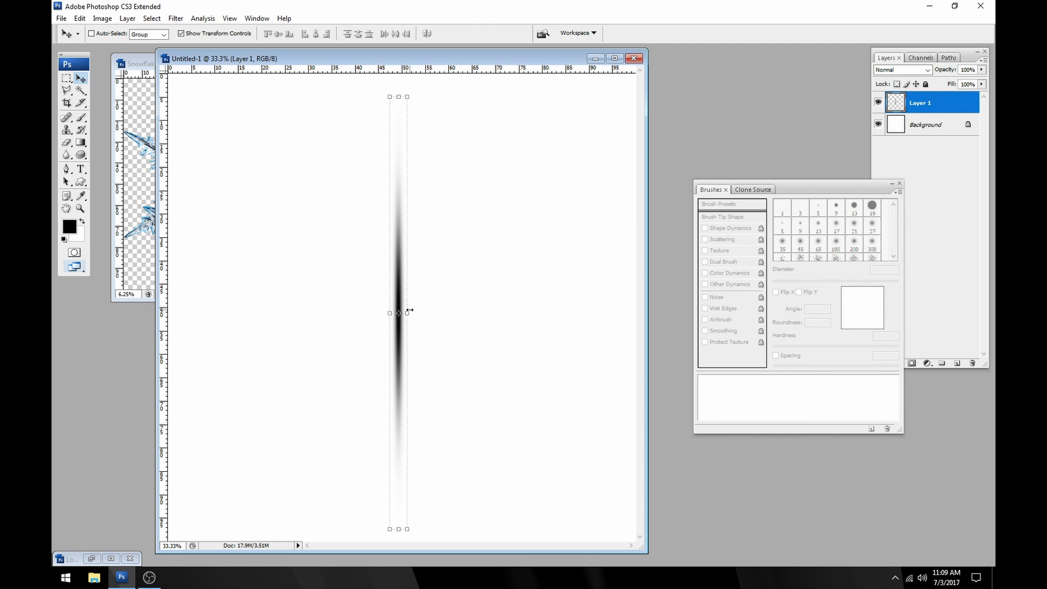
drag(409, 310, 402, 307)
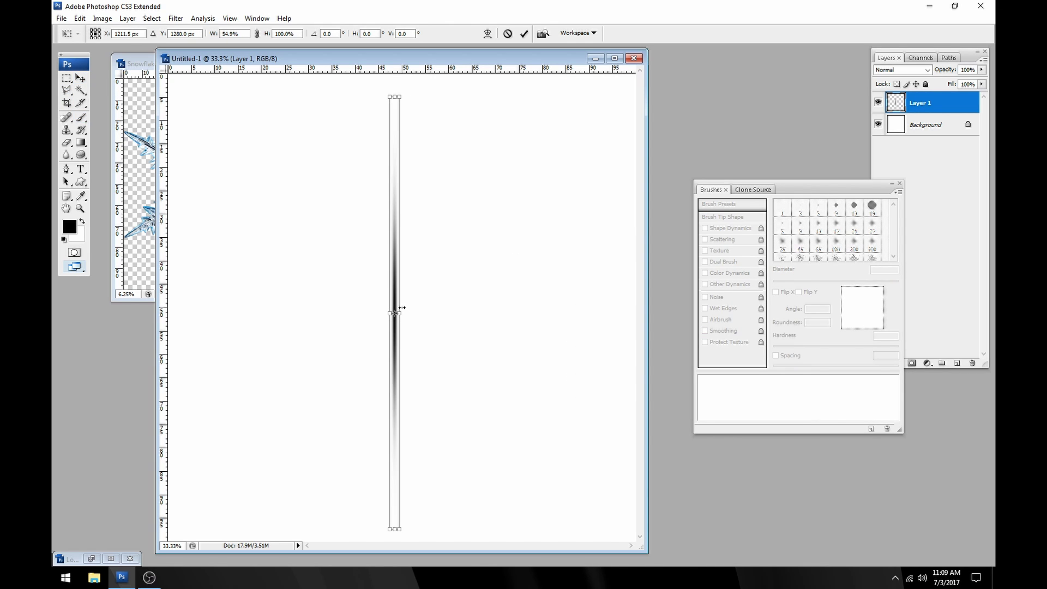
click(525, 34)
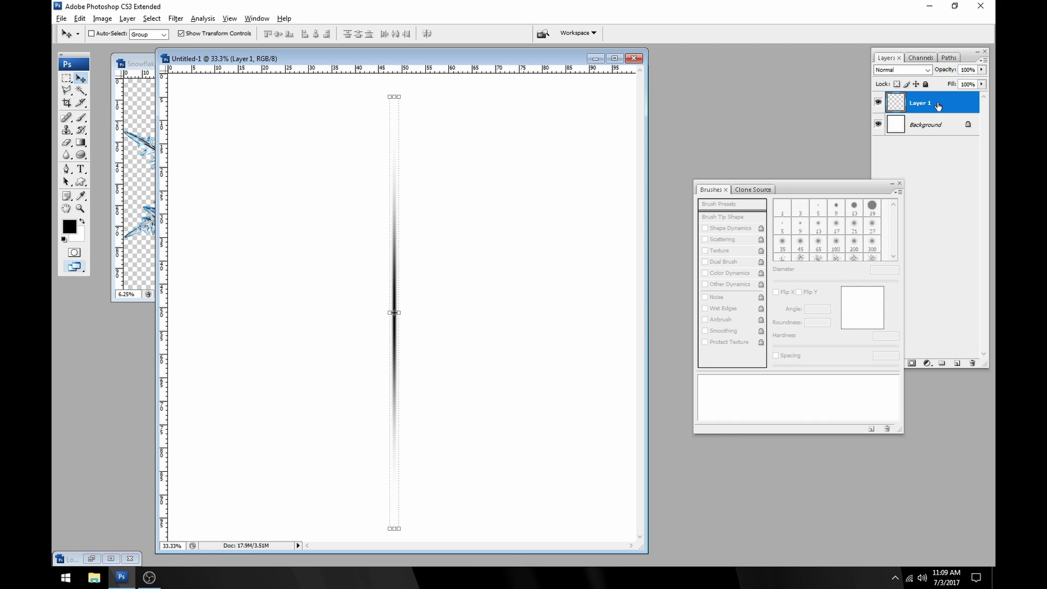
Duplicate the streak, rotate the copy to 45° and shorten it from both ends
drag(938, 106, 936, 117)
key(ctrl+t)
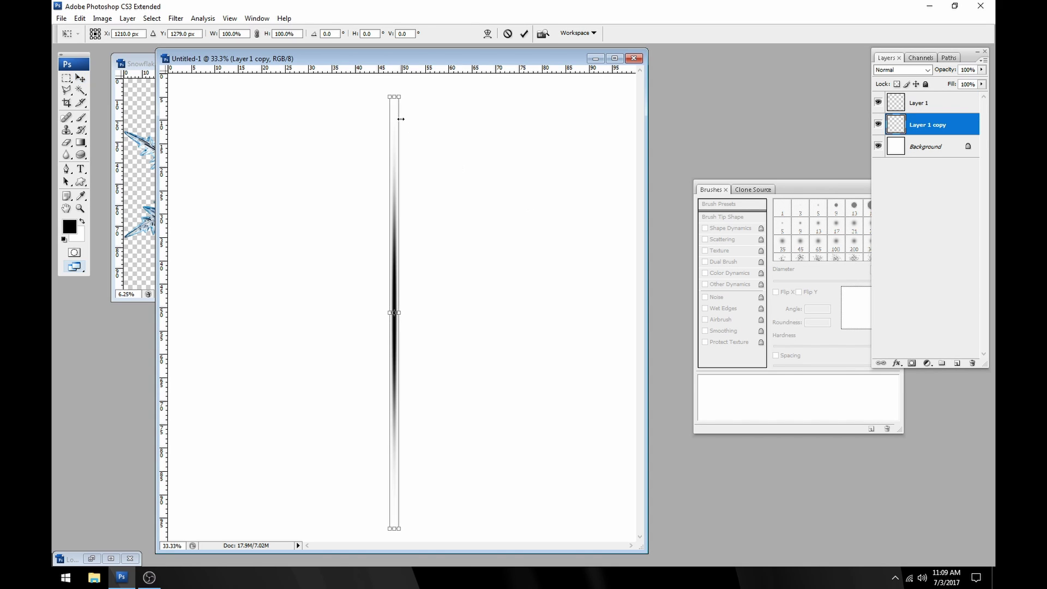
drag(413, 105, 515, 245)
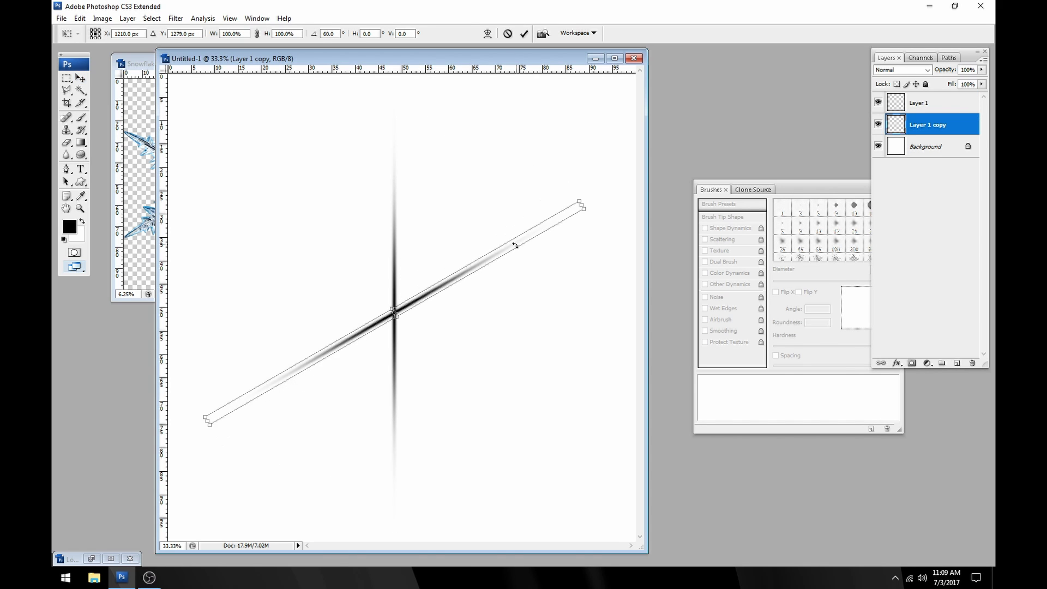
drag(521, 252, 498, 238)
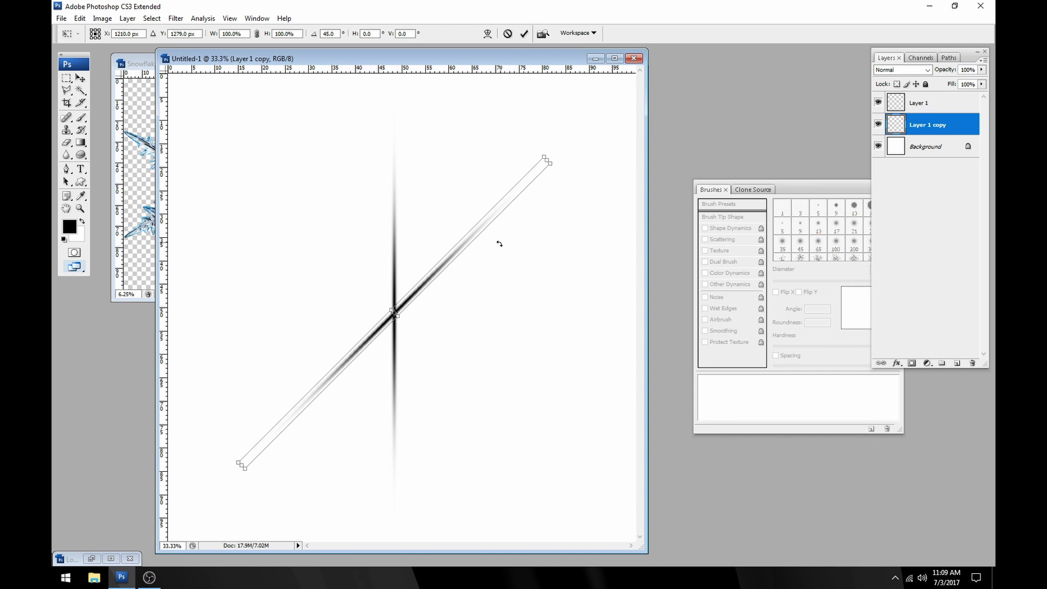
drag(500, 244, 511, 249)
drag(546, 159, 521, 191)
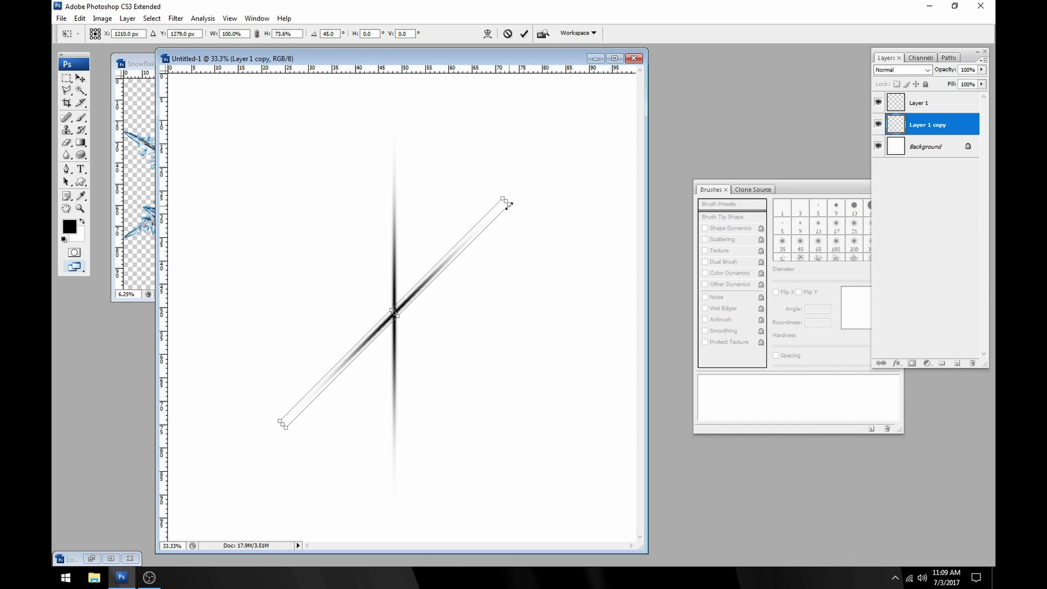
mouse_move(509, 206)
mouse_down()
mouse_move(488, 233)
mouse_move(549, 194)
mouse_up()
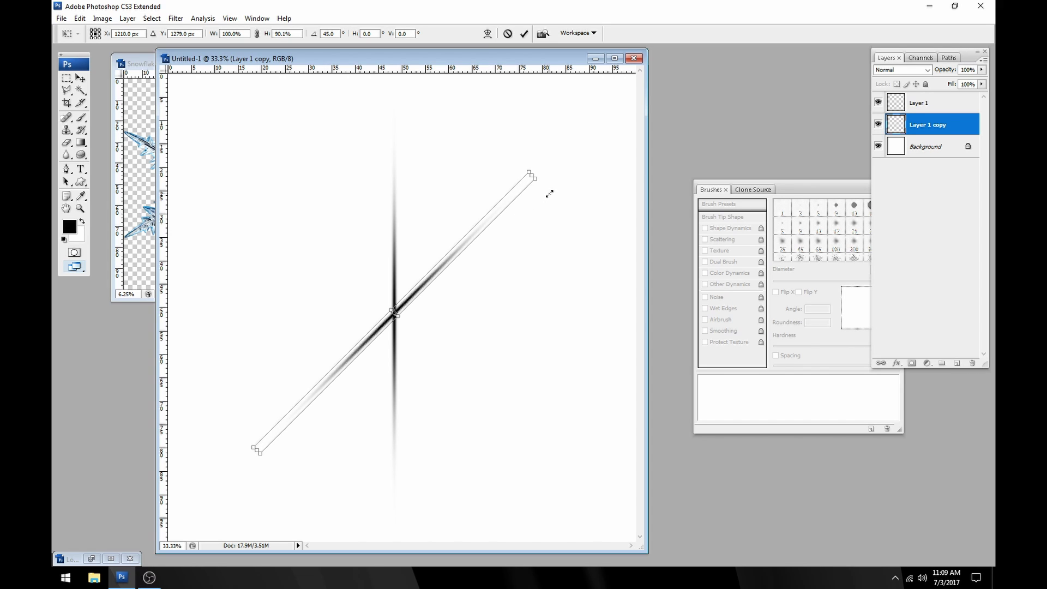
key(Return)
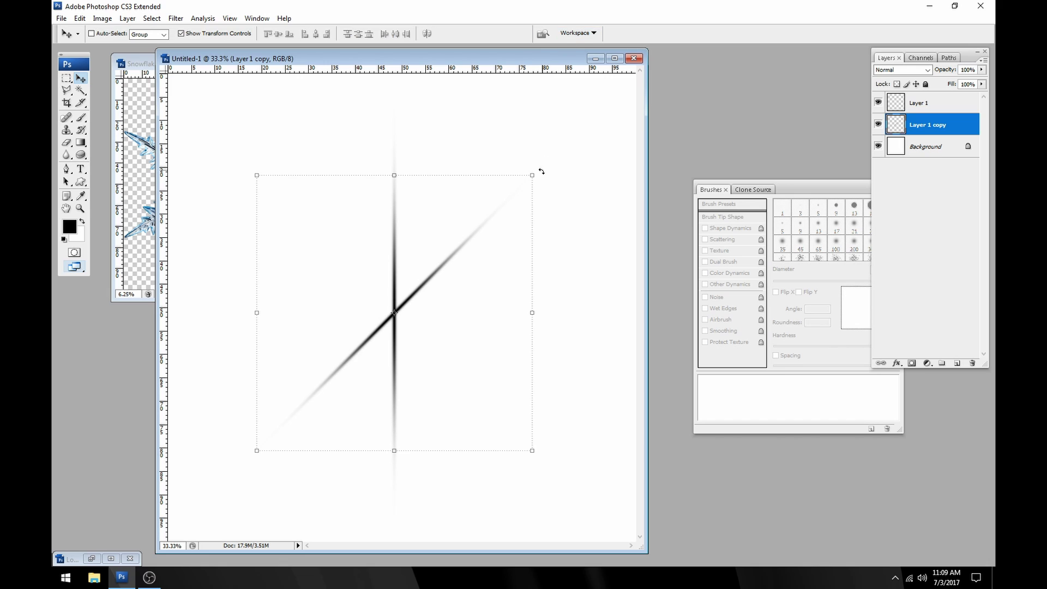
Cancel a stray rotation and duplicate the diagonal streak's layer as Layer 1 copy 2
click(548, 172)
drag(552, 171, 327, 145)
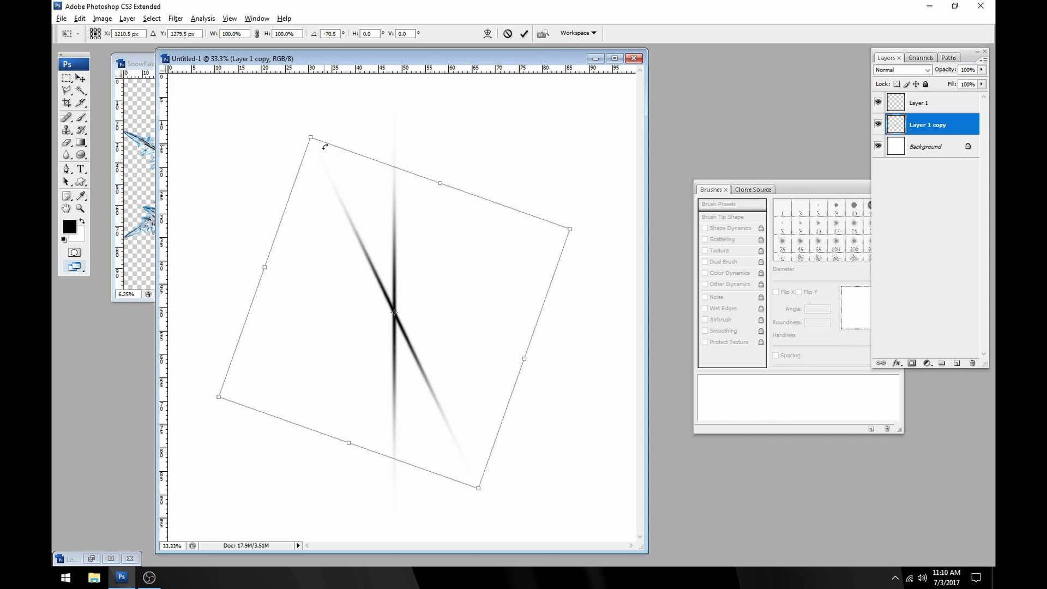
key(Escape)
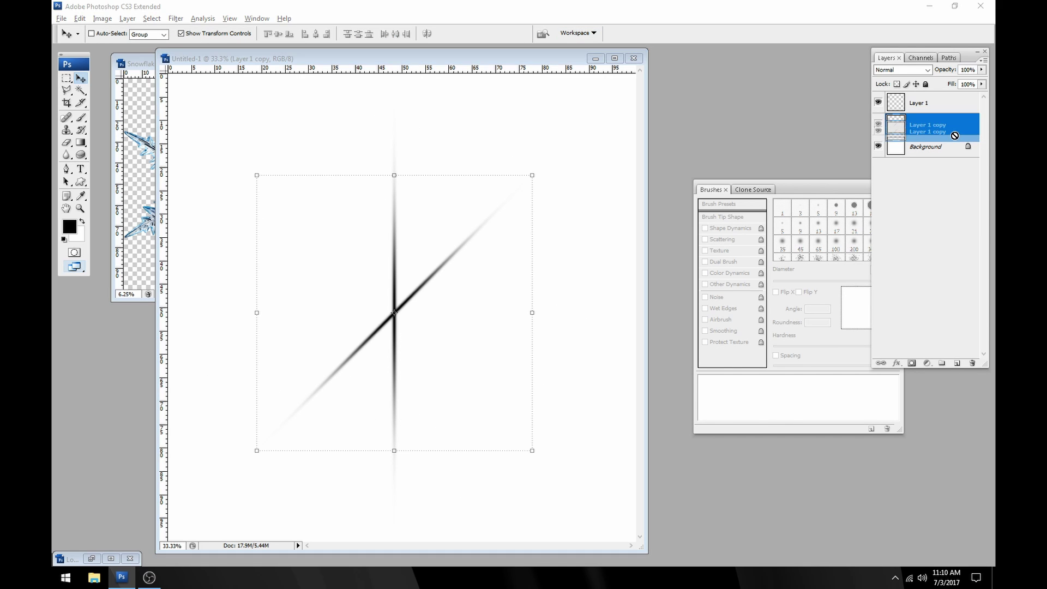
click(926, 121)
drag(925, 121, 930, 113)
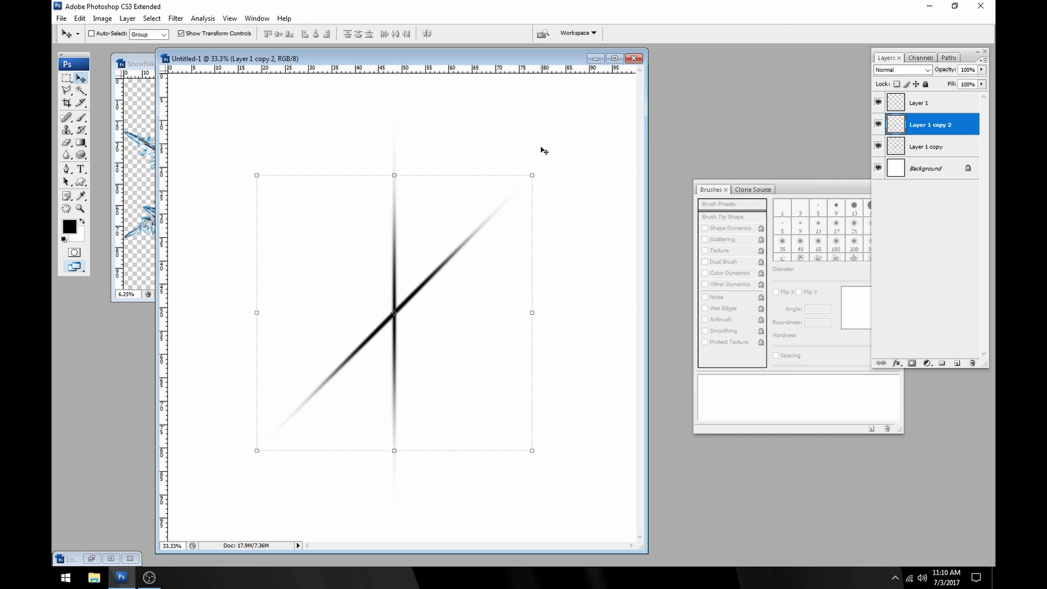
Rotate the third streak to about -125° and scale it to about 77%
drag(543, 170, 221, 233)
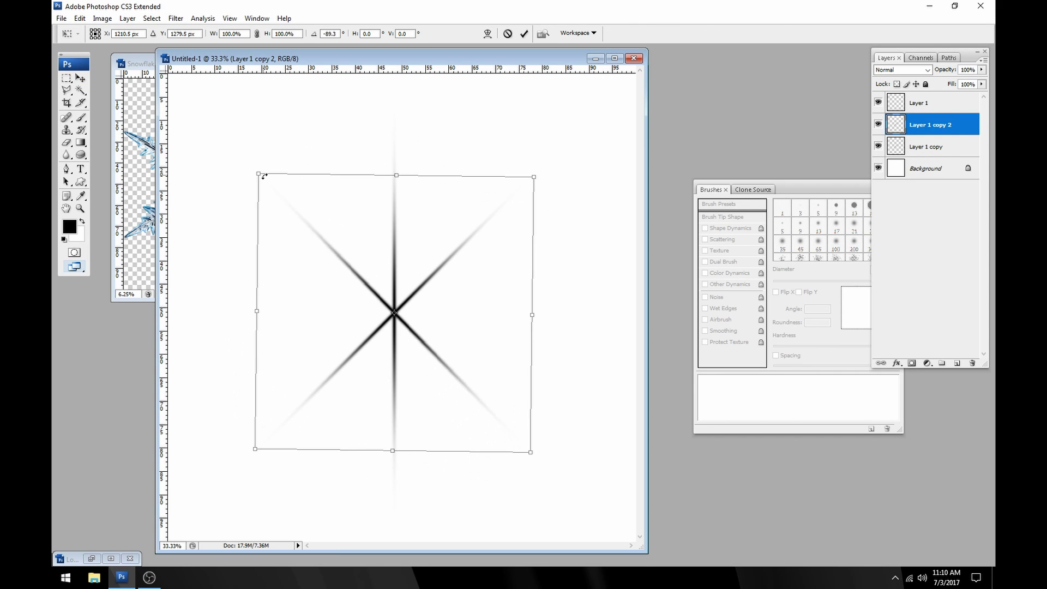
drag(221, 233, 200, 303)
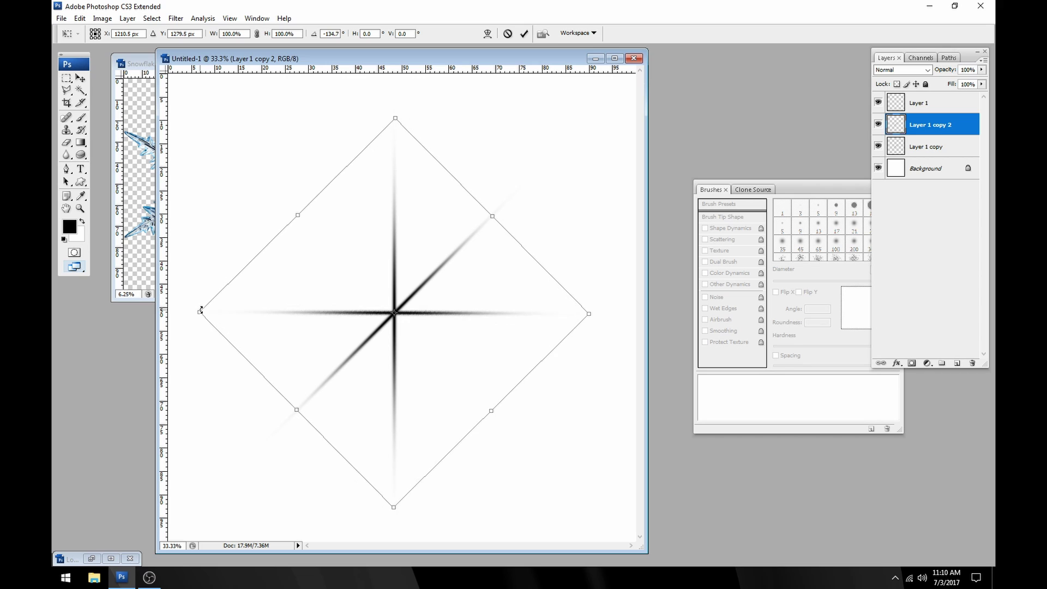
mouse_move(589, 315)
mouse_down()
mouse_move(545, 313)
mouse_move(555, 317)
mouse_up()
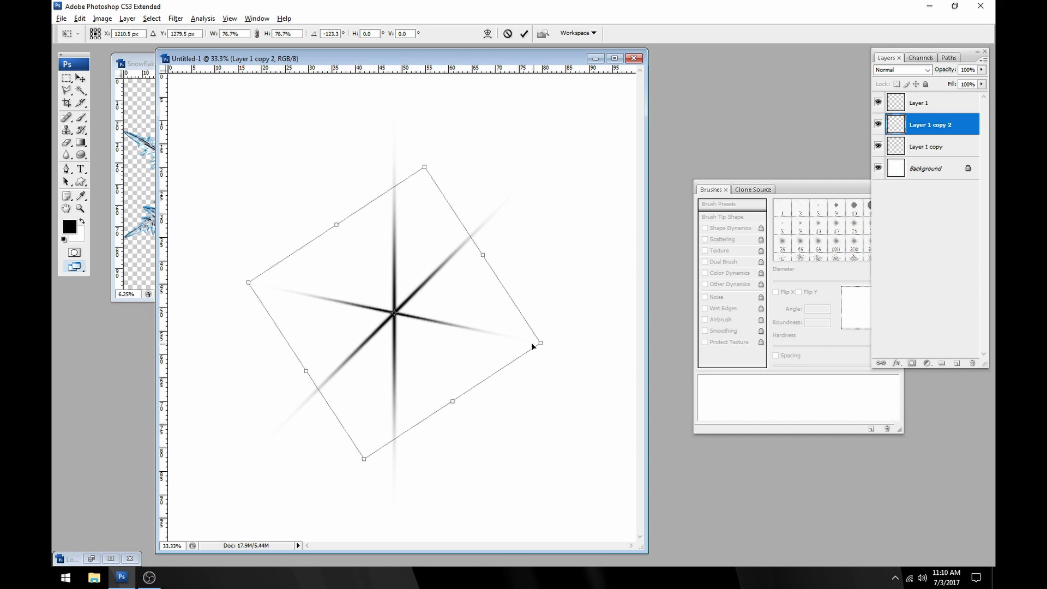
right_click(556, 323)
key(Escape)
key(Escape)
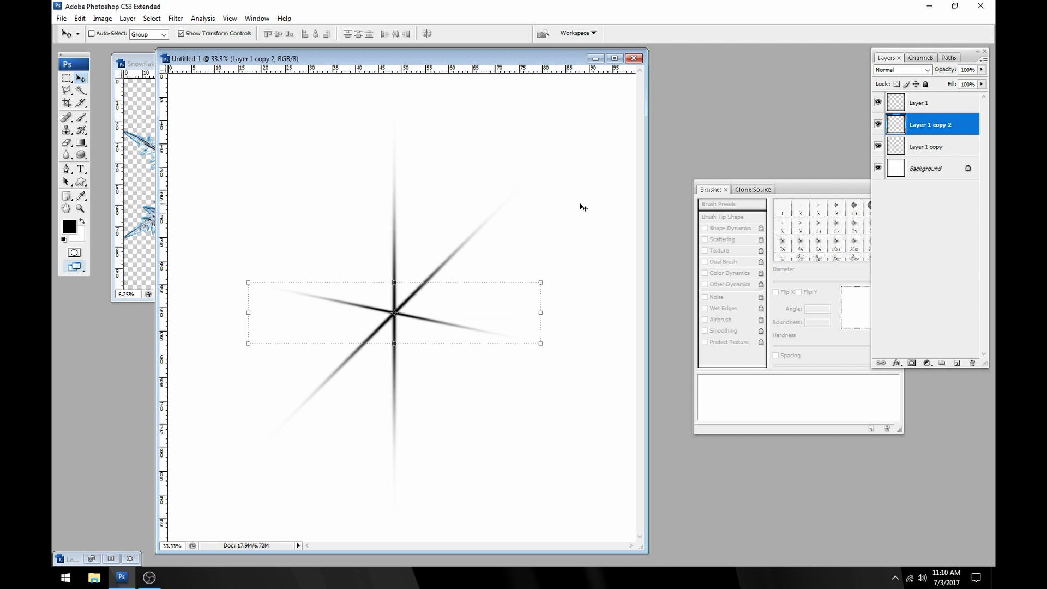
click(81, 120)
Reset the brush tip to round and level (100% roundness, 1° angle) at about 106 px
drag(818, 184, 762, 184)
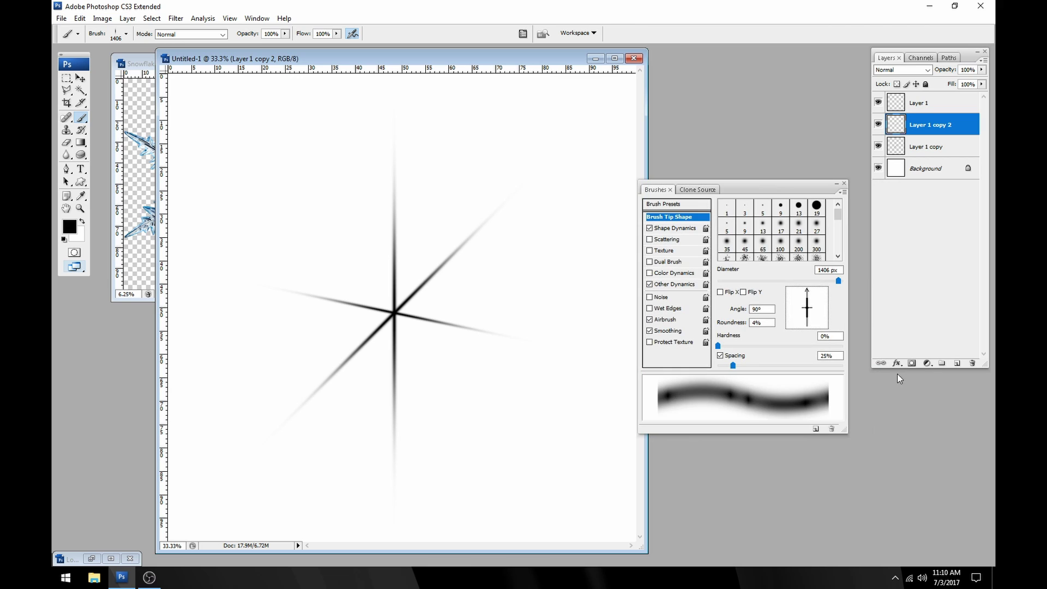
mouse_move(813, 308)
mouse_down()
mouse_move(835, 308)
mouse_move(806, 335)
mouse_up()
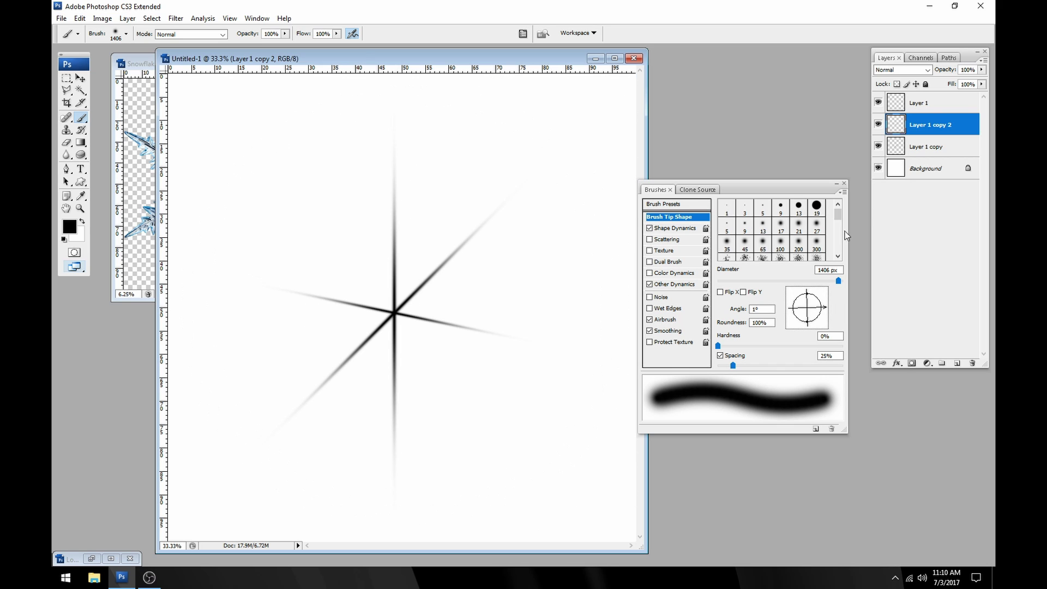
click(743, 281)
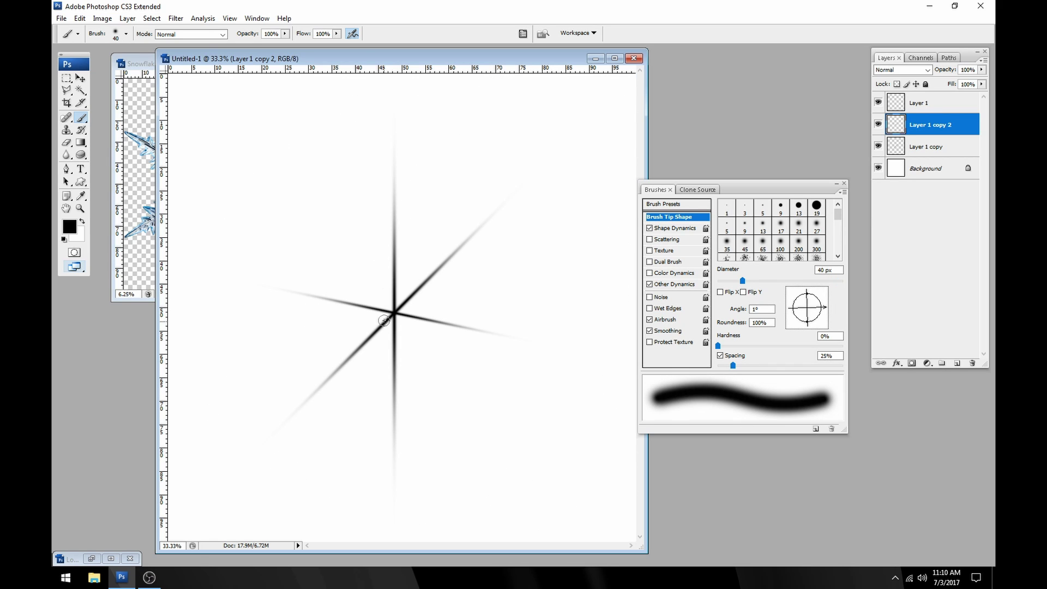
click(763, 281)
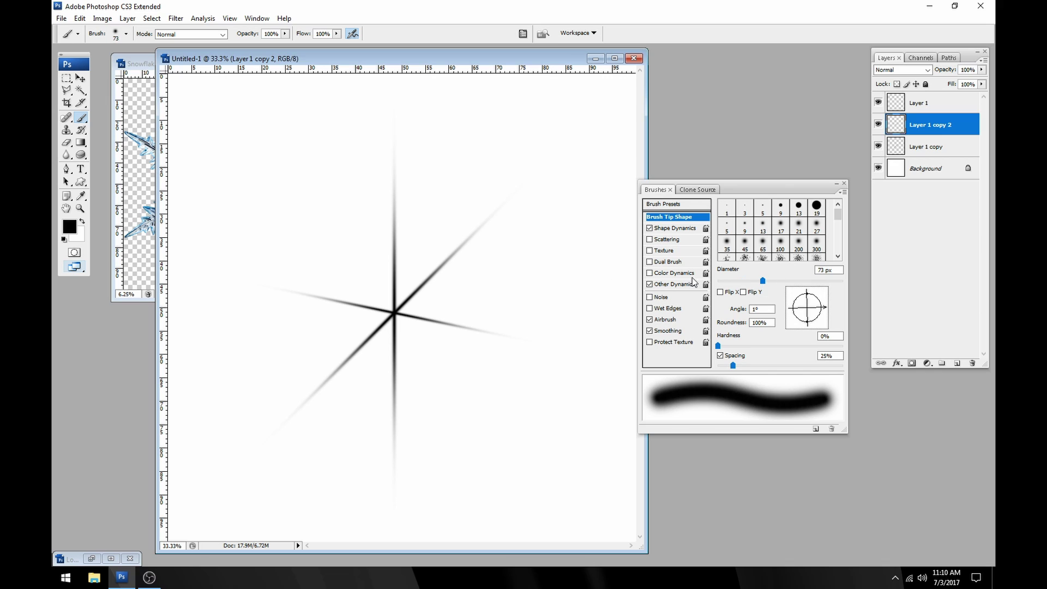
click(783, 281)
On a new Layer 2, dab a soft dark glow at the star's centre with a 192 px brush
click(959, 363)
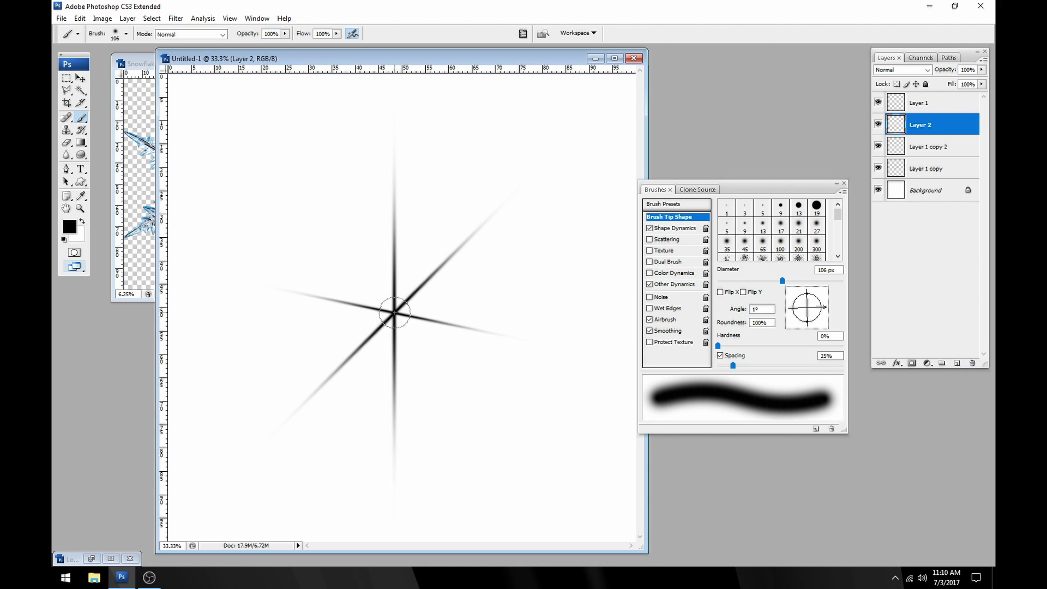
click(395, 312)
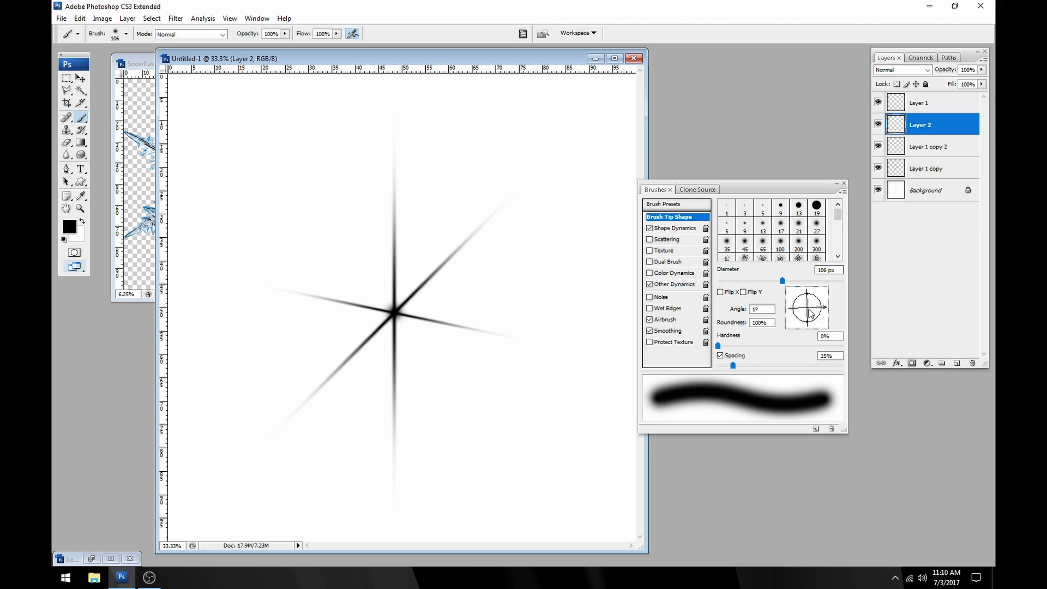
click(810, 280)
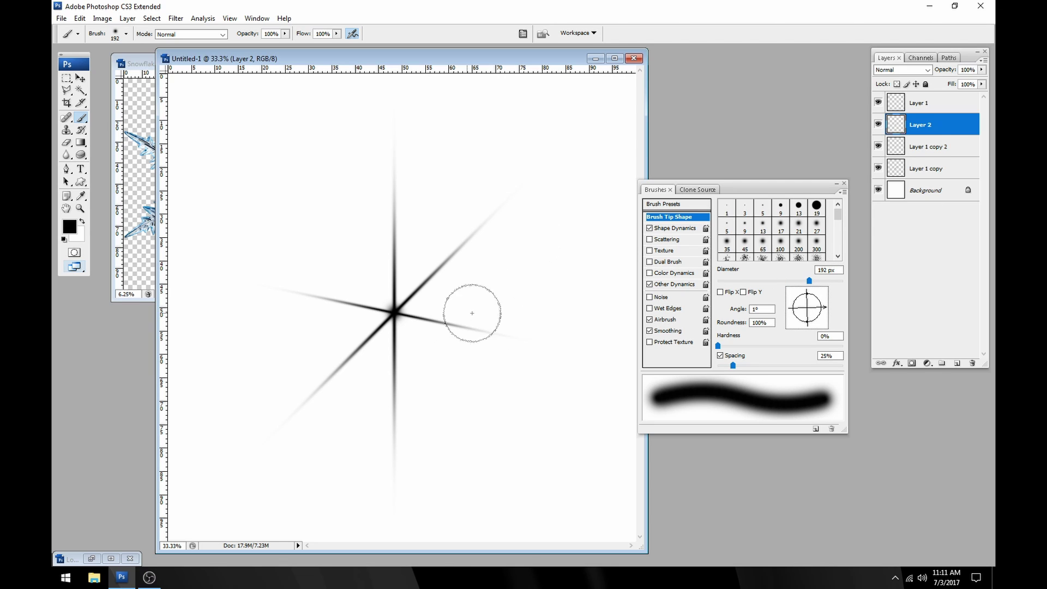
click(394, 312)
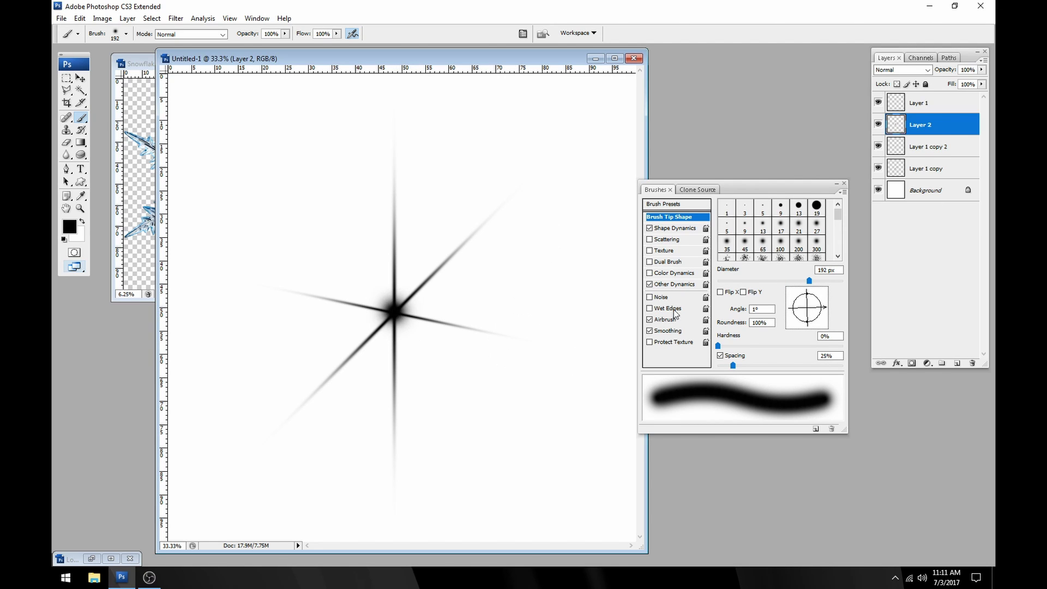
click(952, 110)
Merge the four star layers into a single Layer 1
shift+click(951, 176)
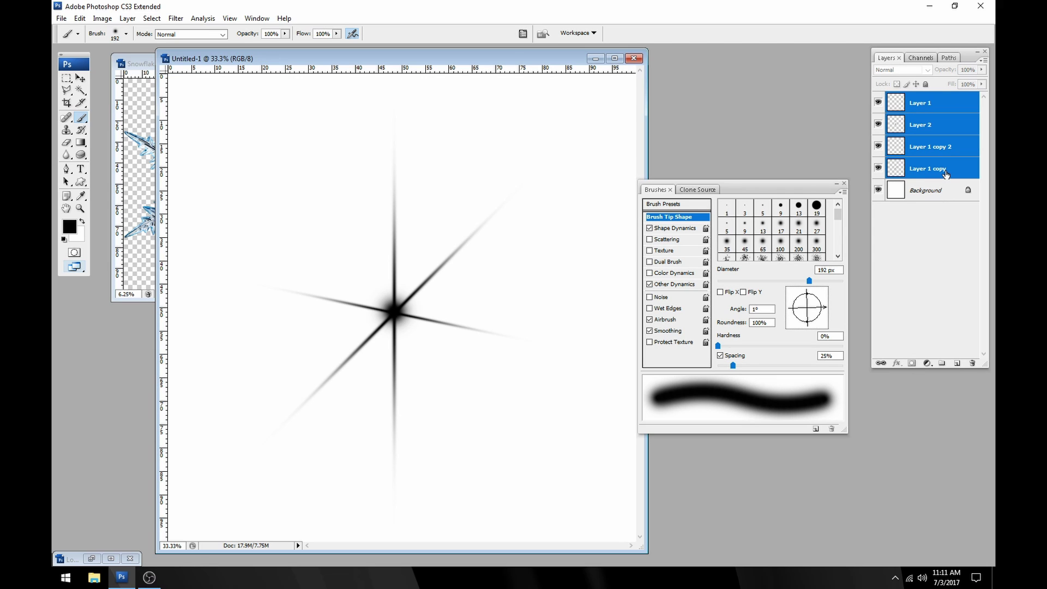
click(128, 19)
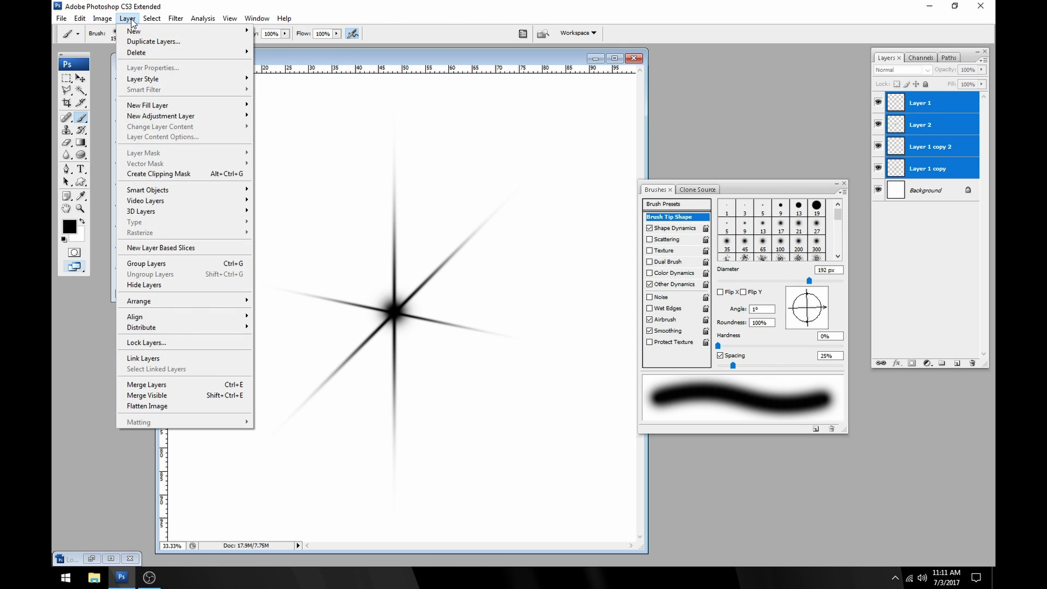
click(174, 385)
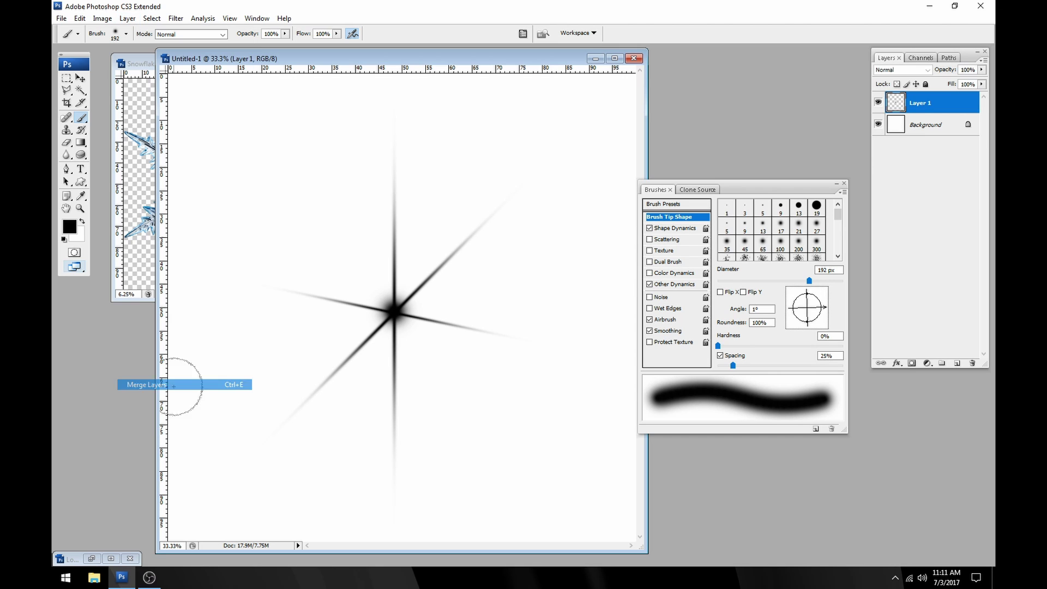
Enlarge the merged star with Free Transform and shift the document window up-left
click(79, 78)
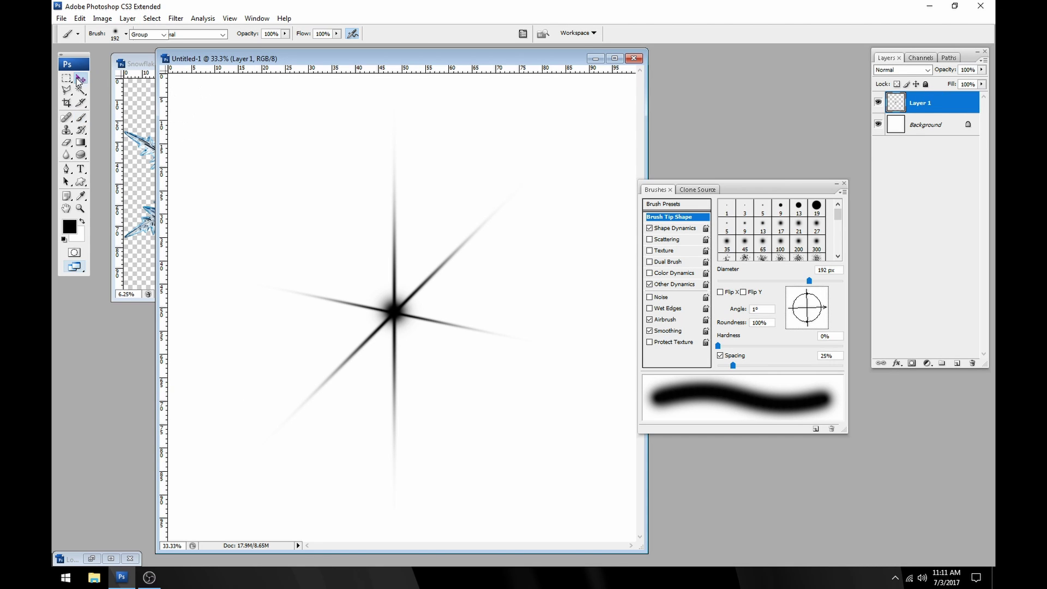
drag(536, 94, 556, 82)
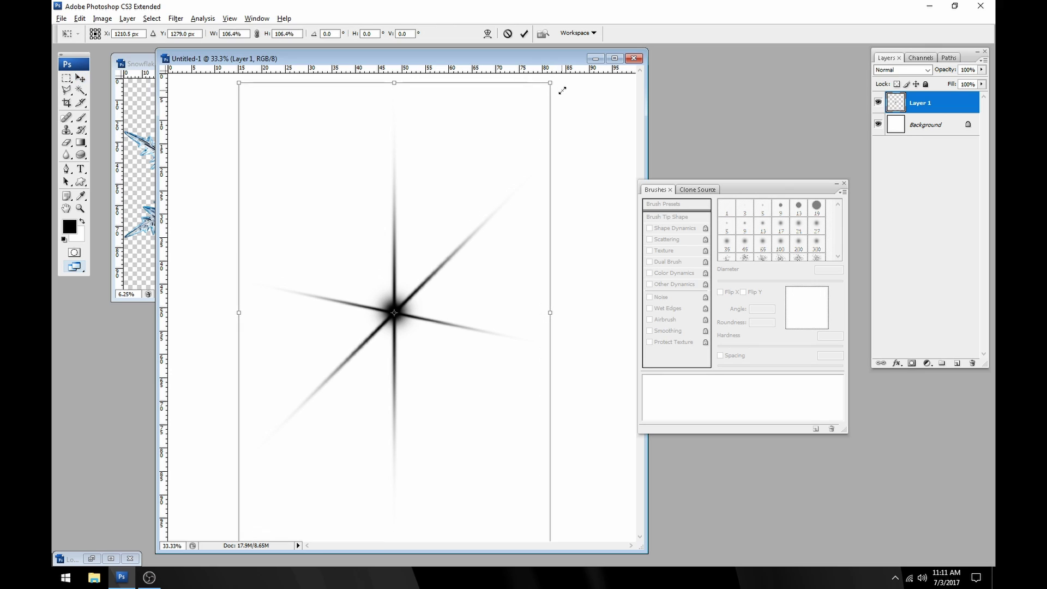
mouse_move(552, 220)
mouse_down()
mouse_move(596, 224)
mouse_move(560, 218)
mouse_up()
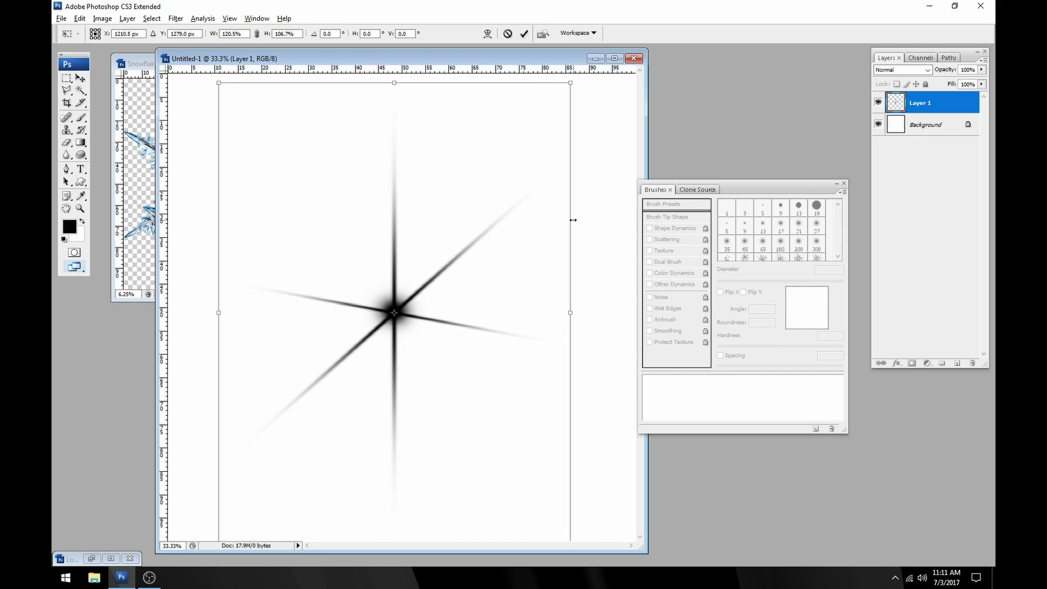
key(Return)
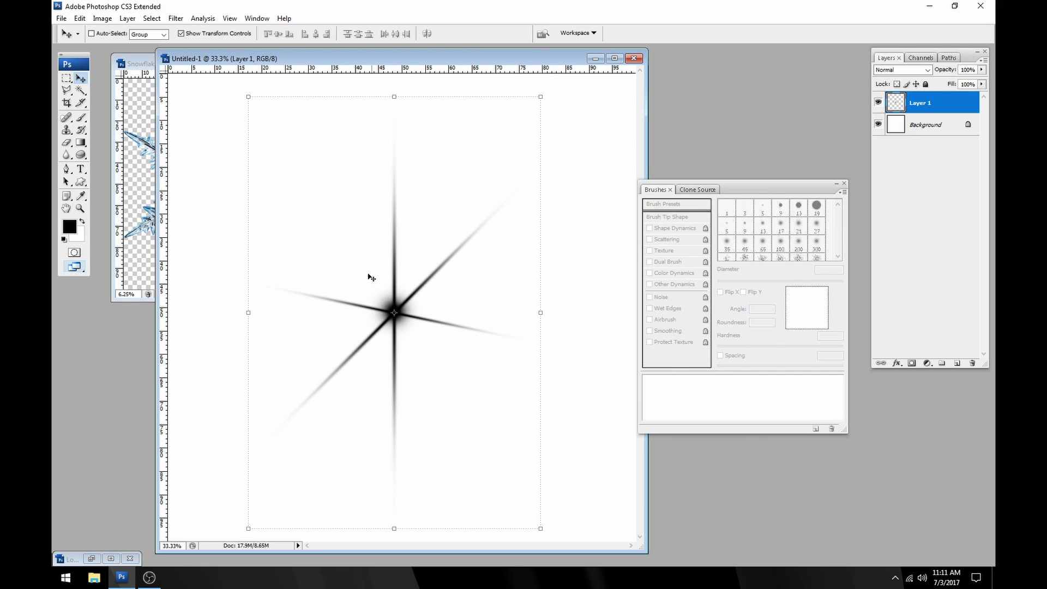
drag(223, 59, 210, 54)
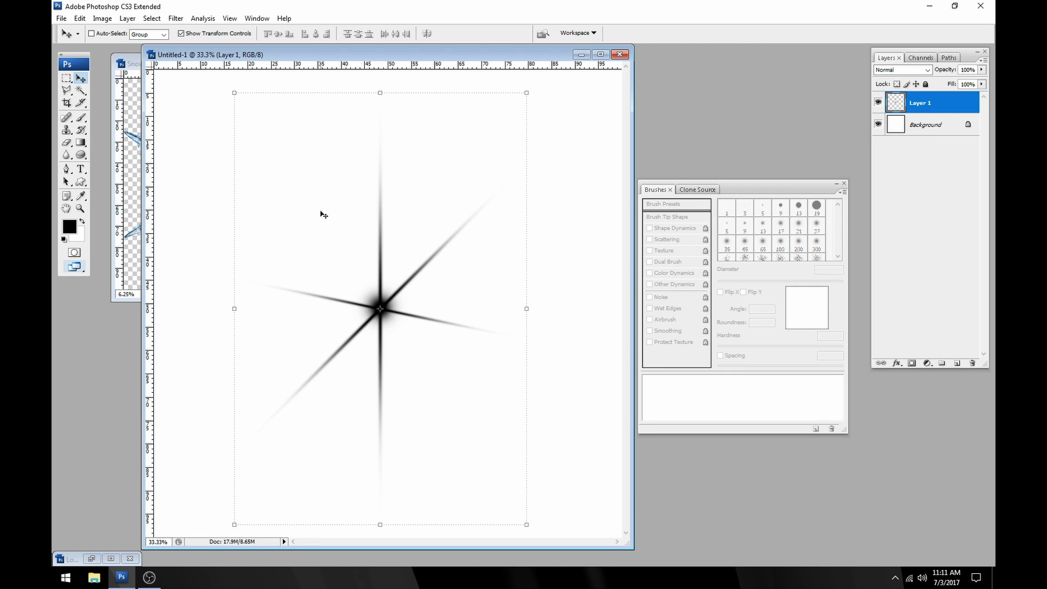
drag(224, 53, 212, 53)
Define the star as a brush preset named 'Bling Tutorial'
click(80, 19)
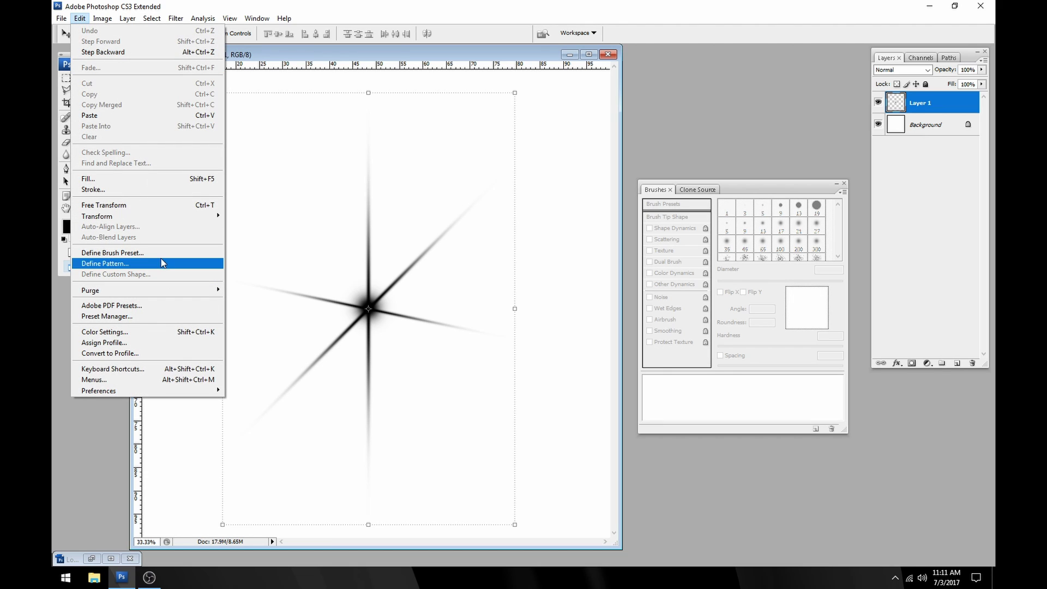
click(162, 260)
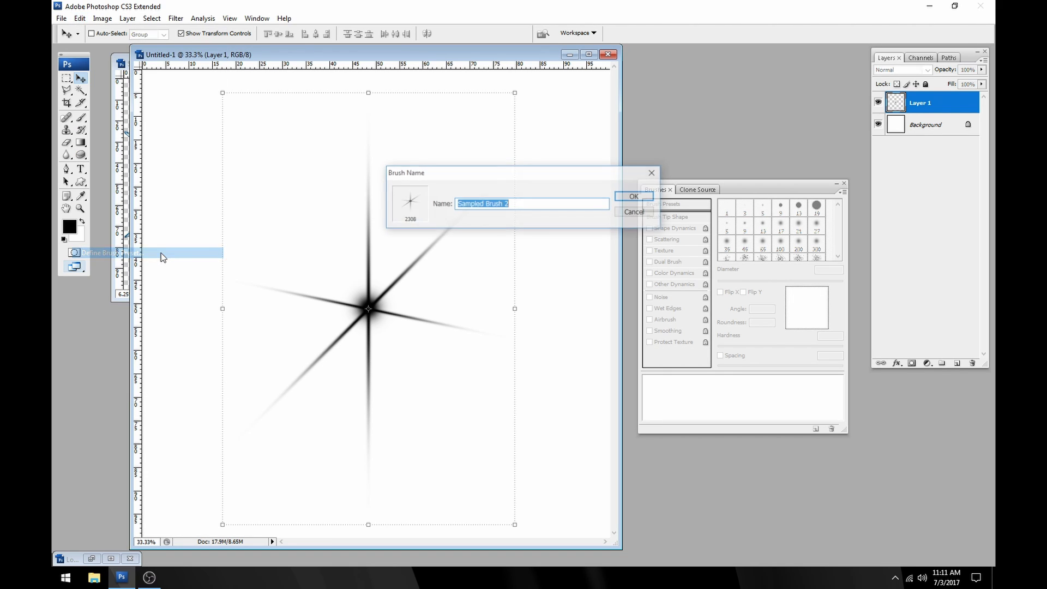
drag(565, 177, 544, 194)
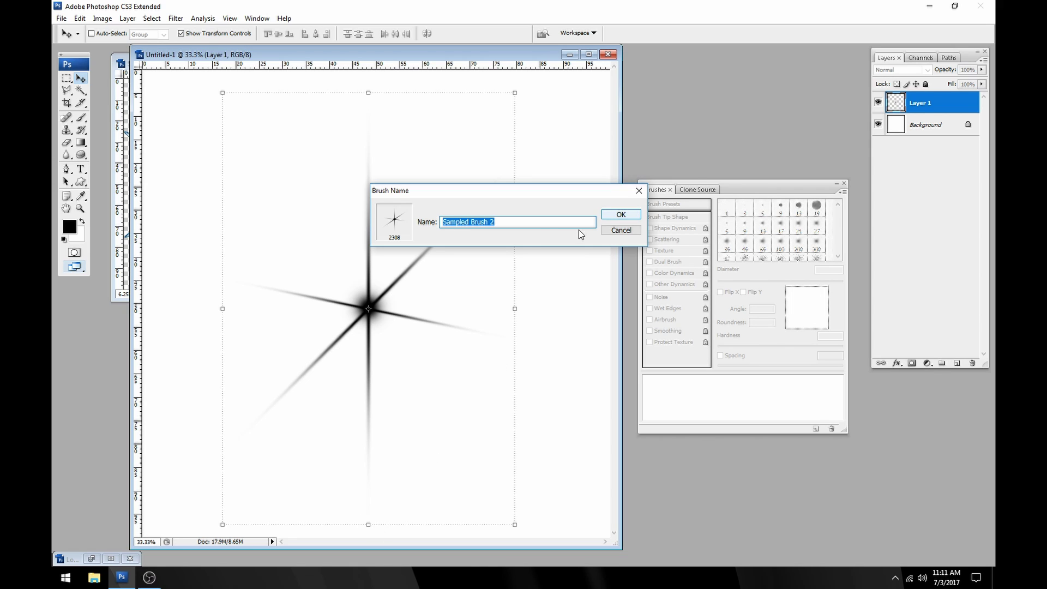
text(Bling Tutorial)
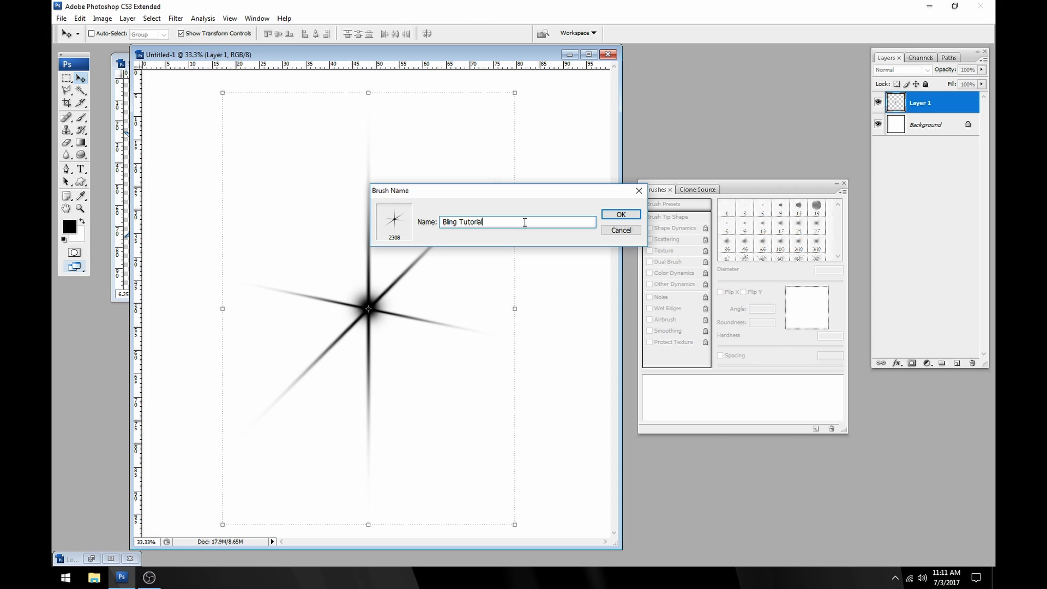
key(Return)
Bring Logo.jpg forward as a floating window and zoom in on the logo
click(569, 54)
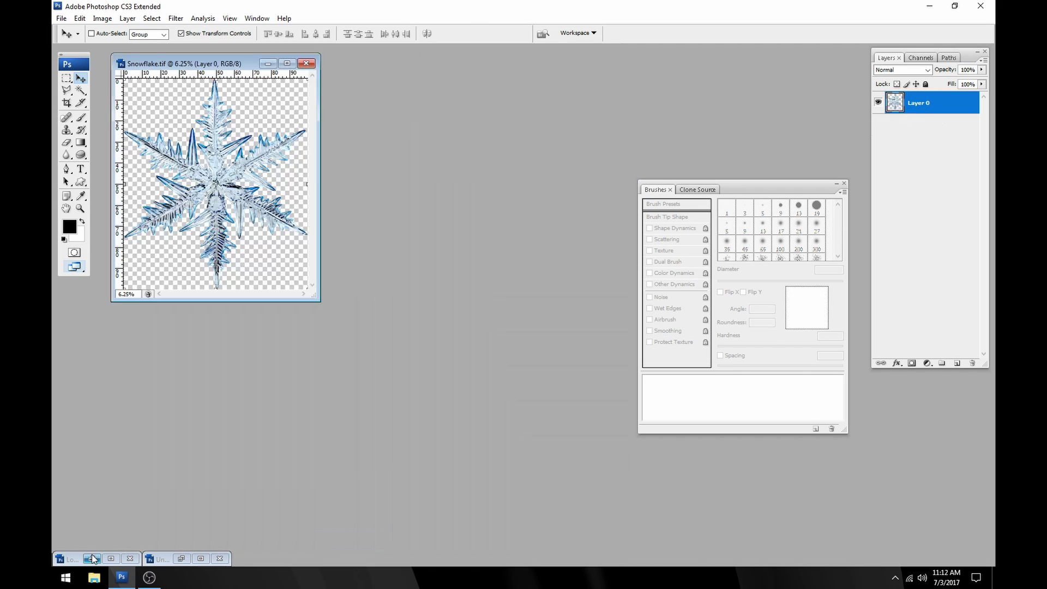
click(118, 557)
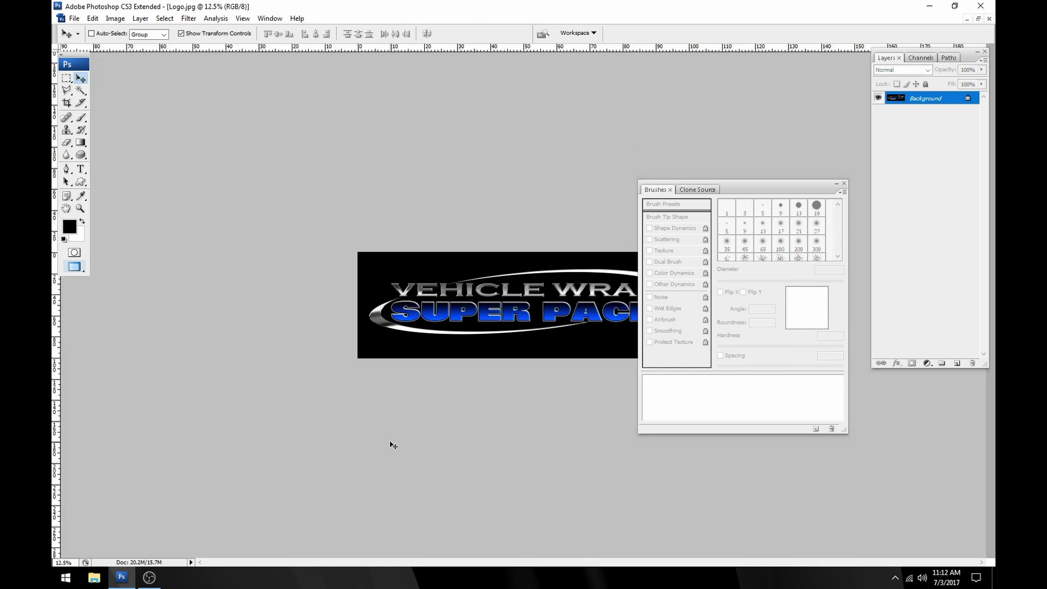
click(80, 209)
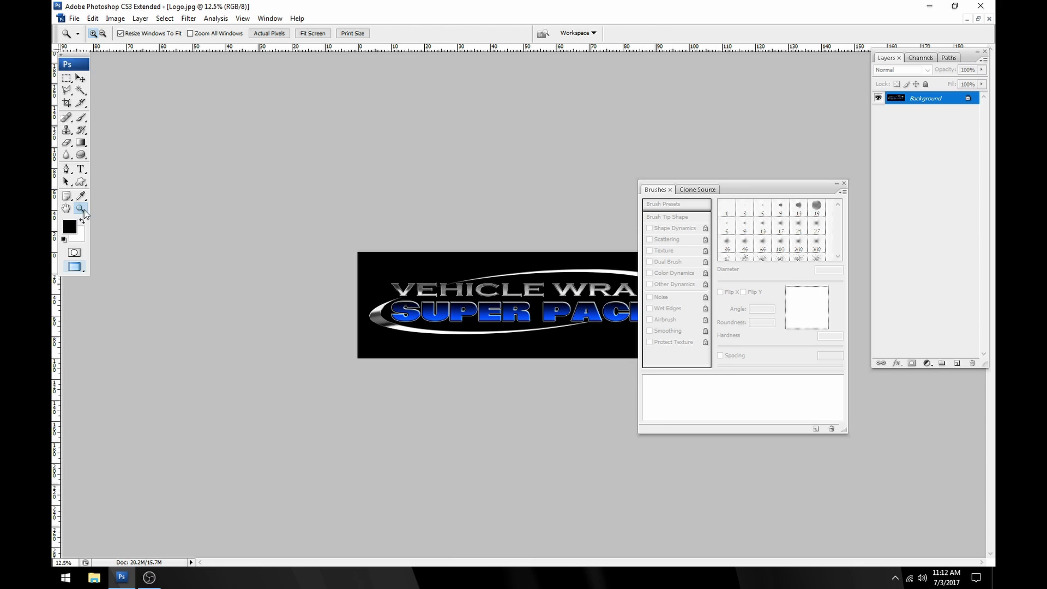
click(979, 20)
drag(316, 418, 350, 154)
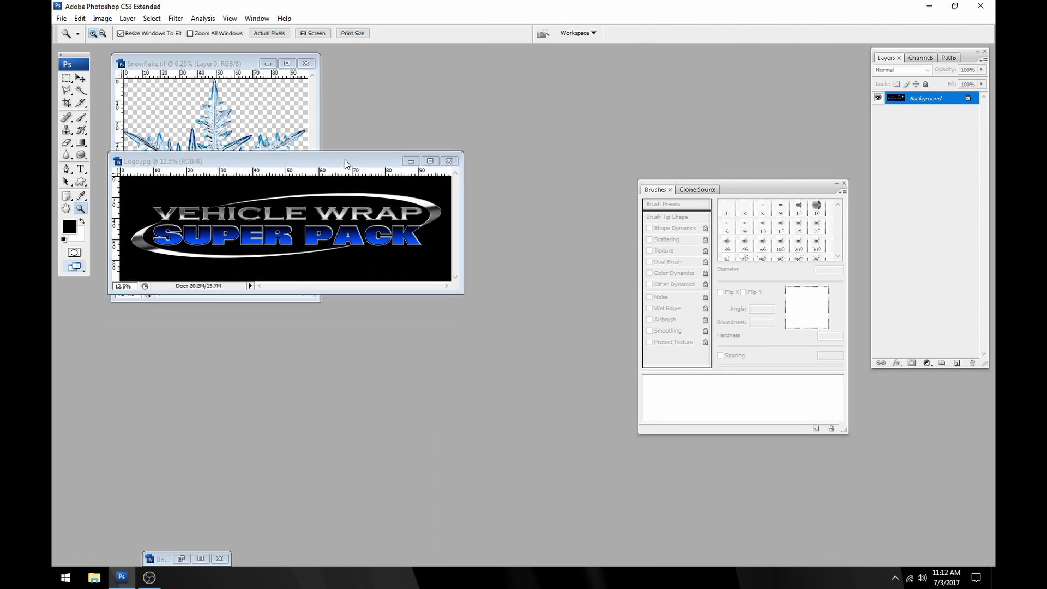
click(212, 240)
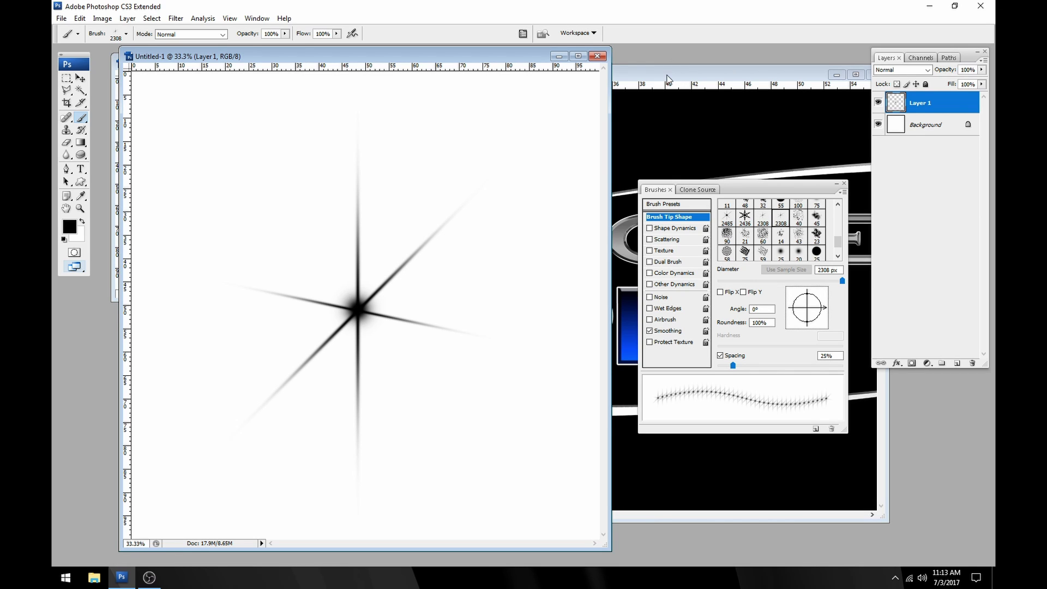
click(559, 56)
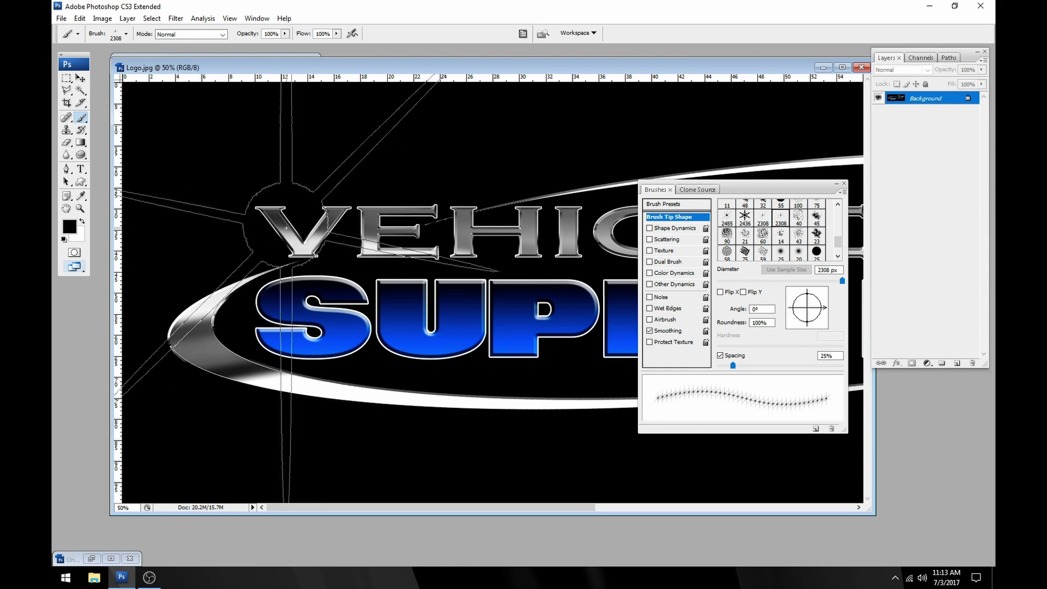
On a new layer, stamp white 350 px Bling Tutorial sparkles at both ring ends
click(957, 363)
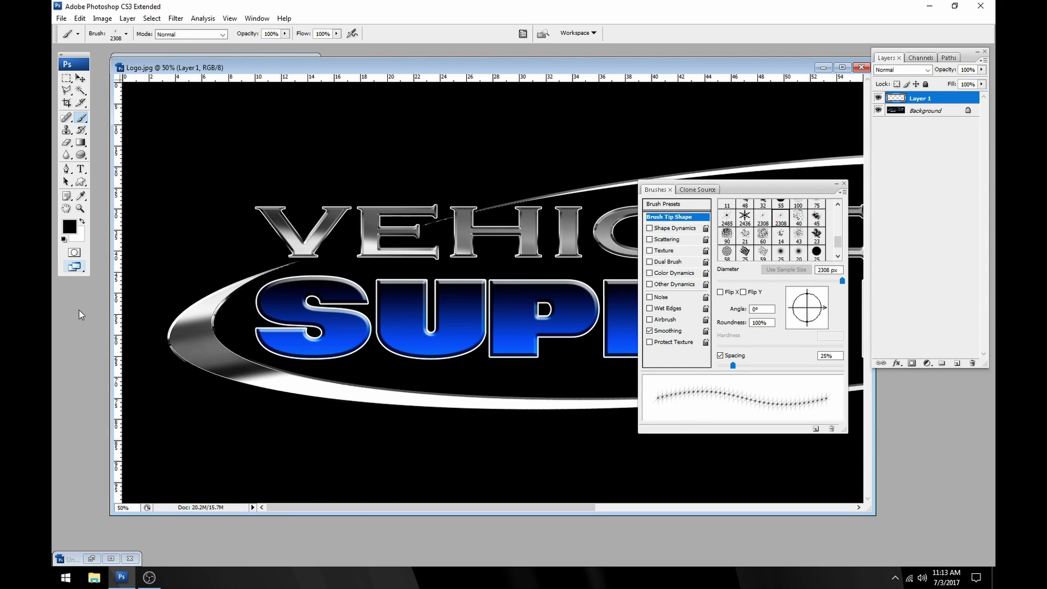
click(821, 281)
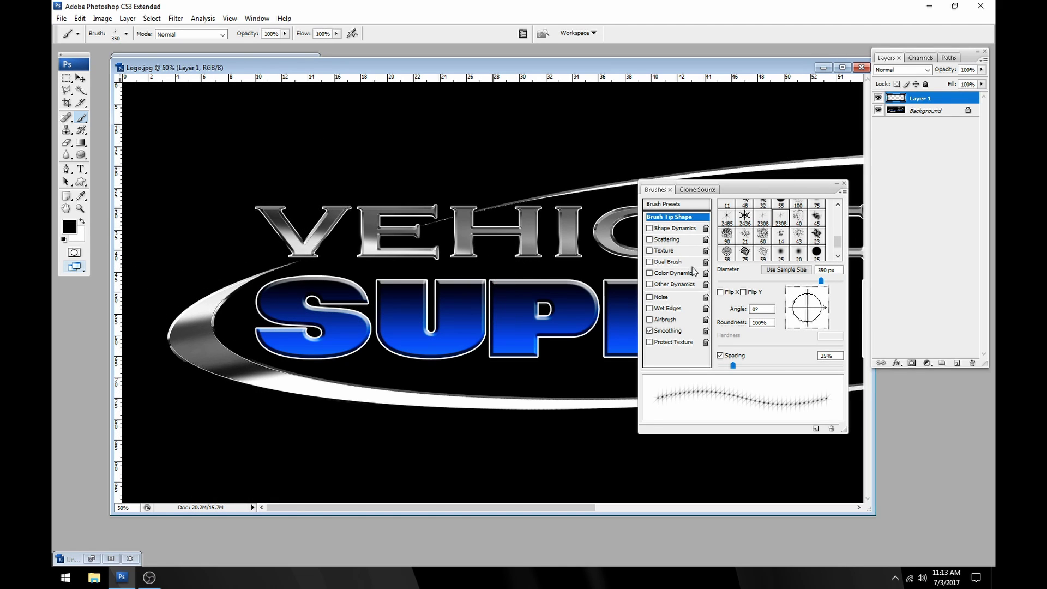
click(82, 222)
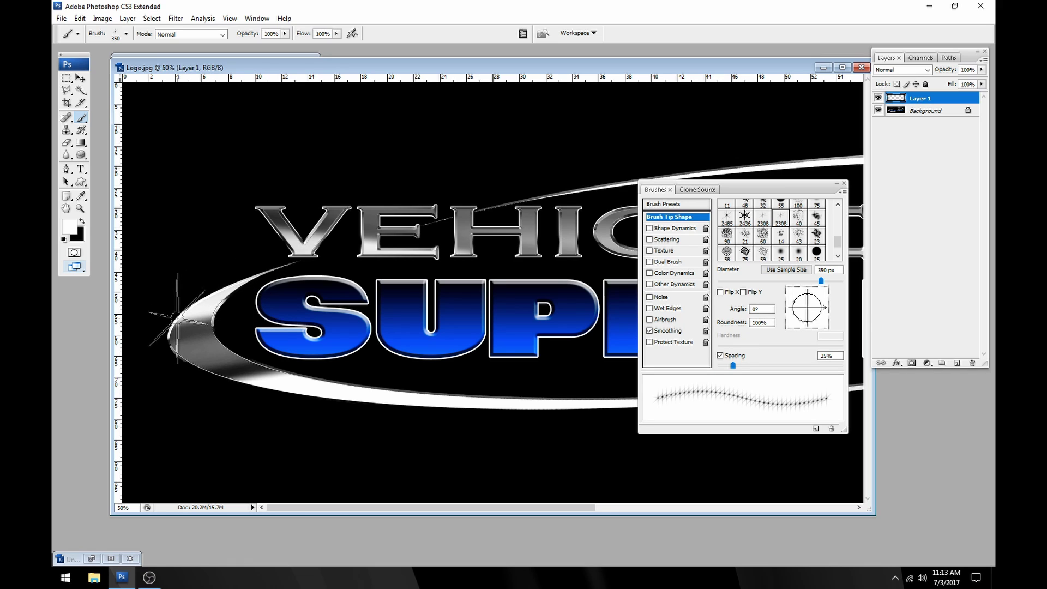
click(176, 317)
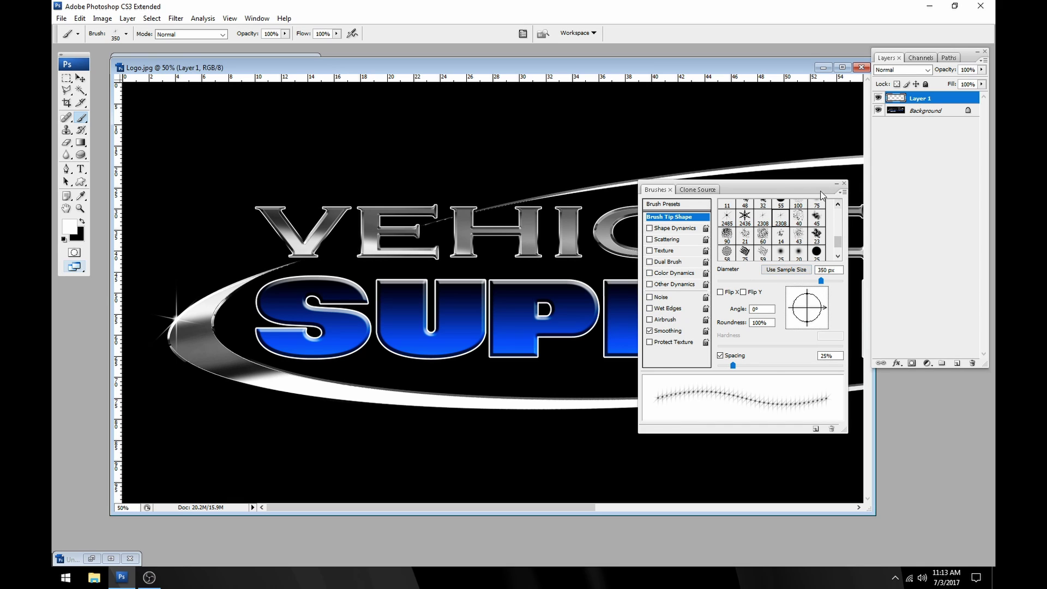
drag(823, 195, 491, 121)
click(747, 508)
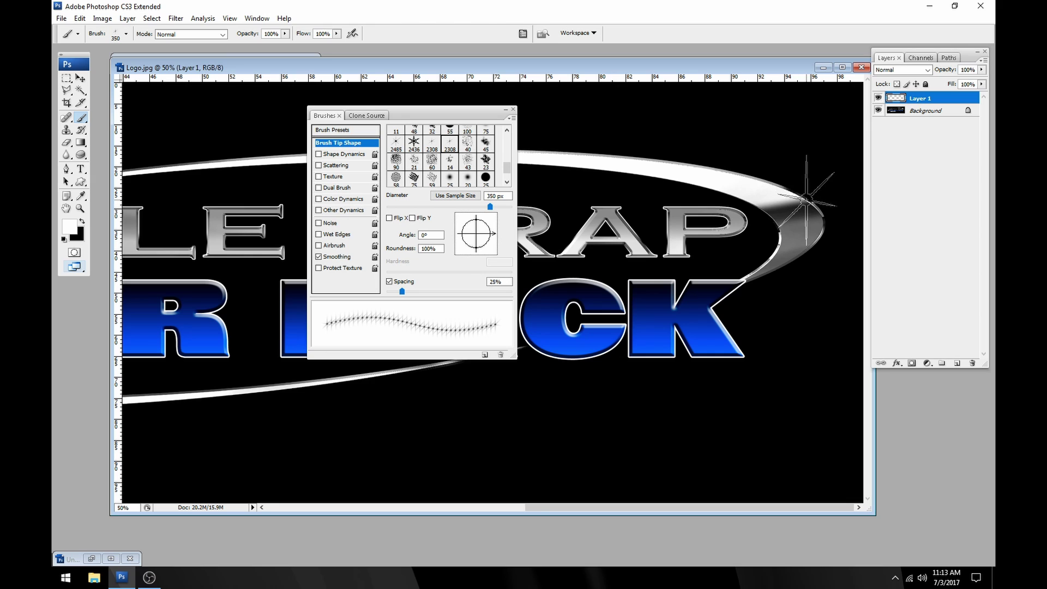
click(804, 200)
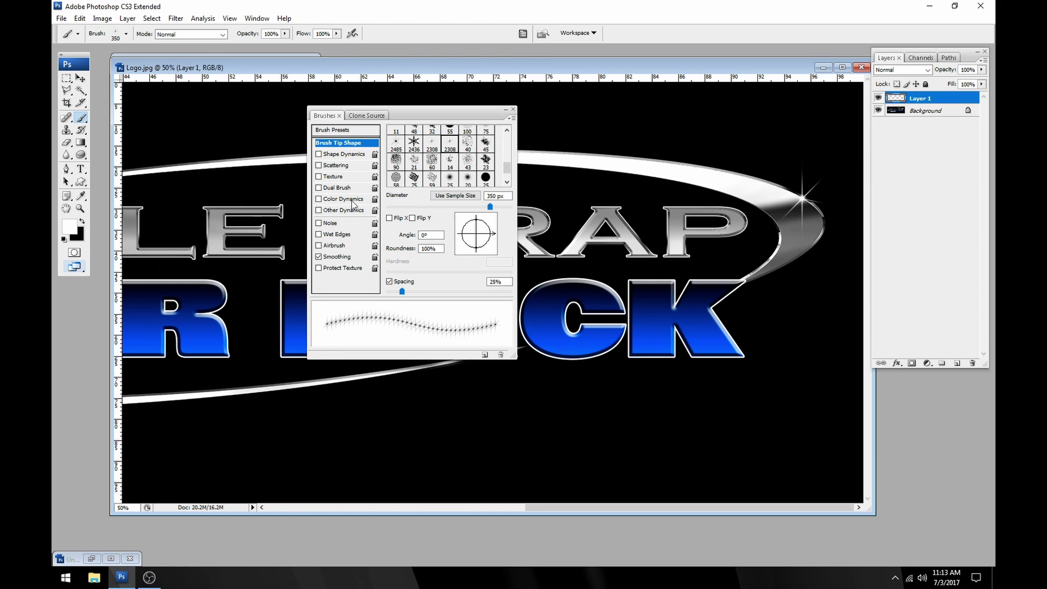
Zoom out to the whole logo and bring Snowflake.tif forward
drag(417, 115, 575, 208)
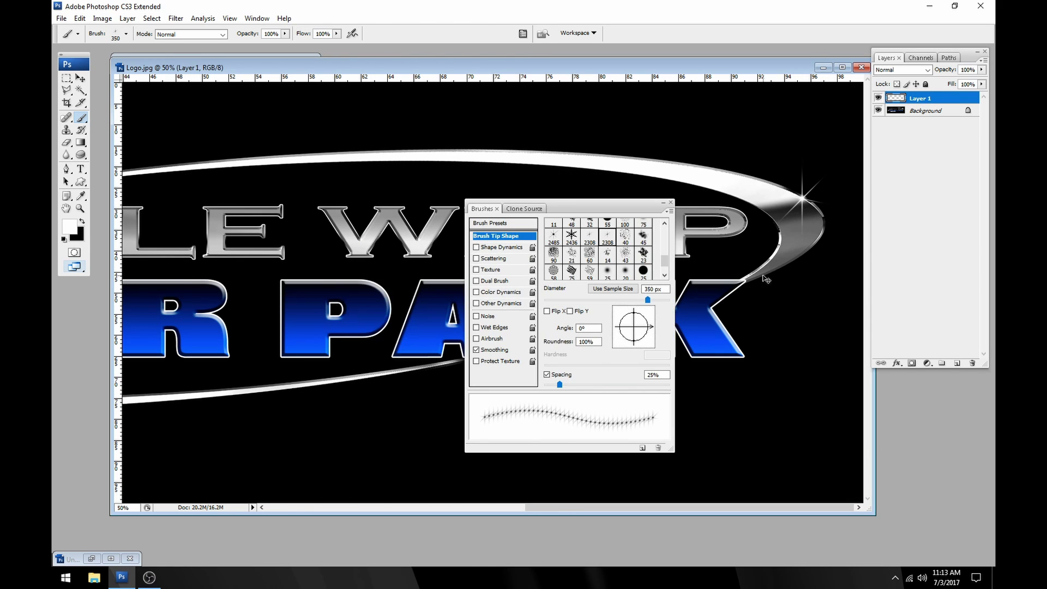
key(ctrl+minus)
key(ctrl+minus)
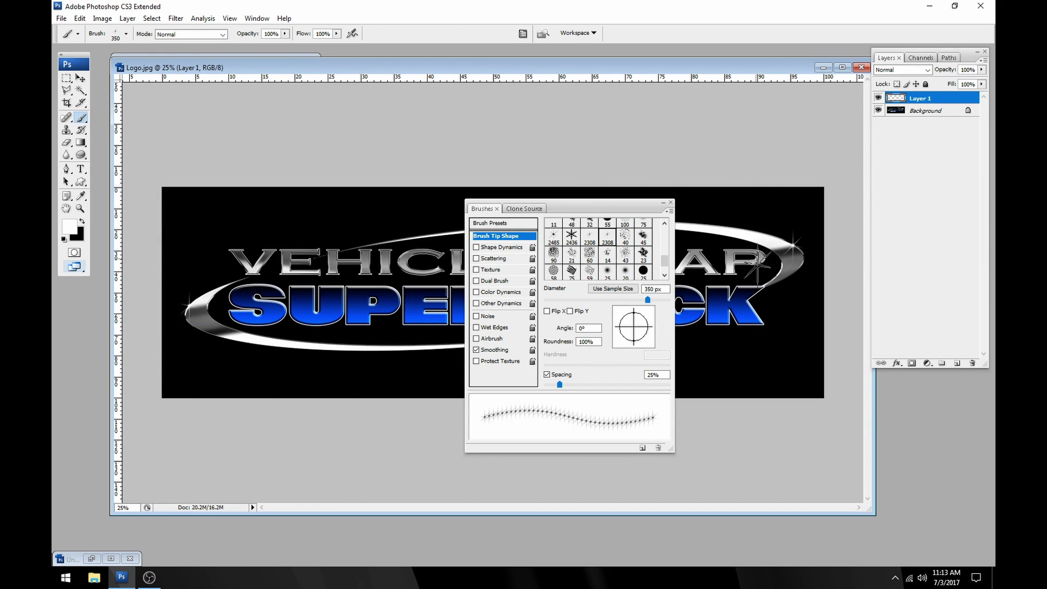
drag(617, 208, 567, 193)
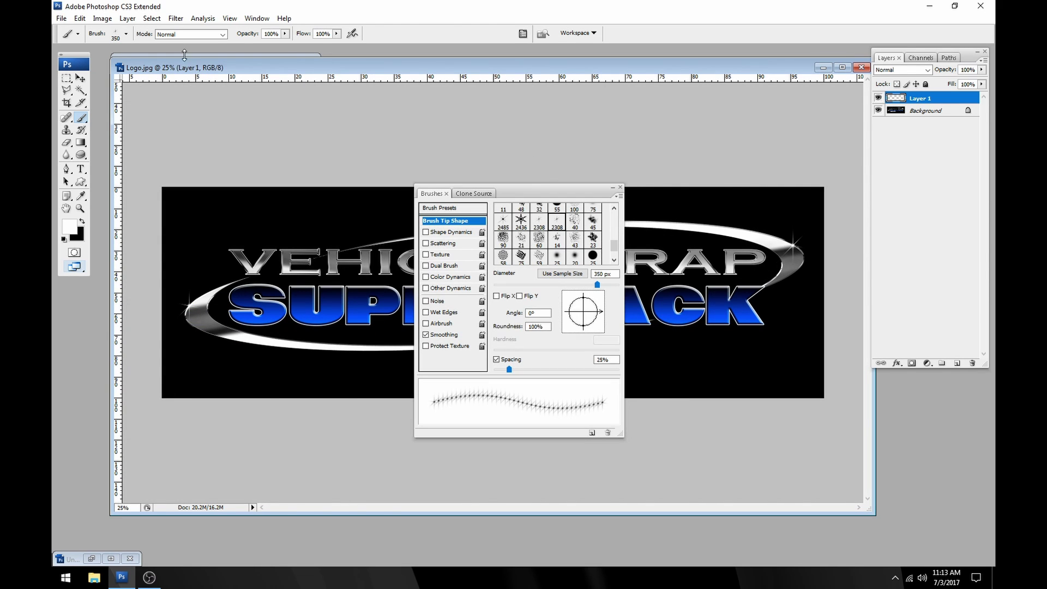
drag(188, 68, 273, 81)
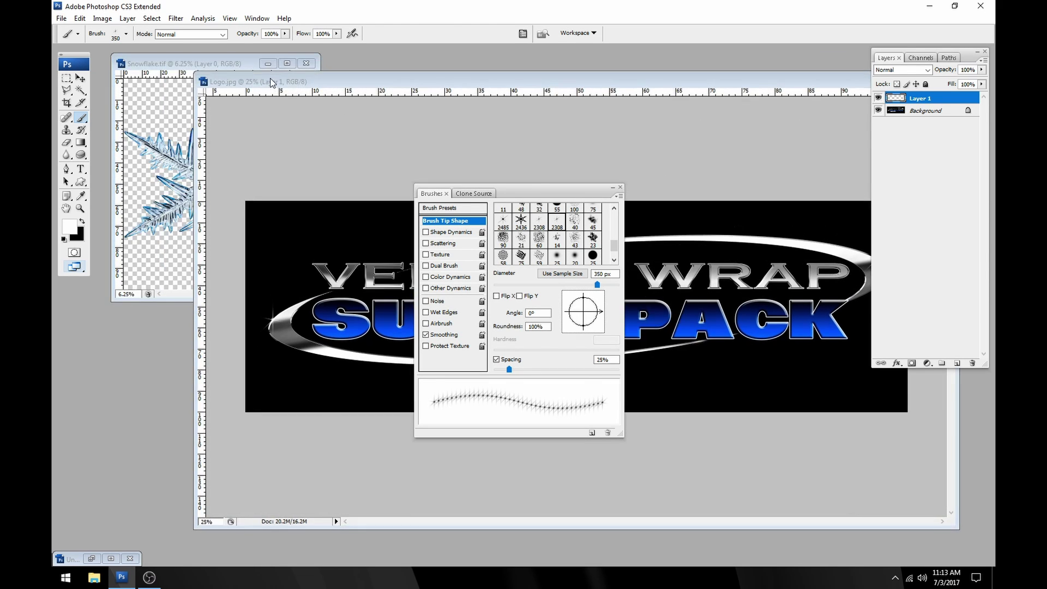
click(189, 60)
Close the logo document without saving its changes
drag(200, 71, 198, 71)
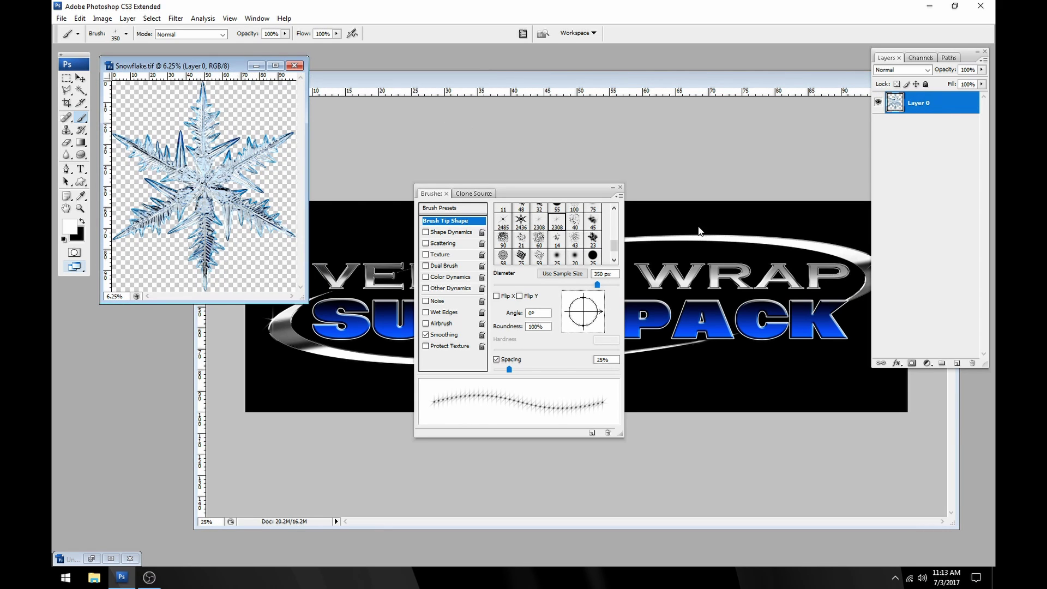
drag(719, 79, 517, 178)
click(743, 179)
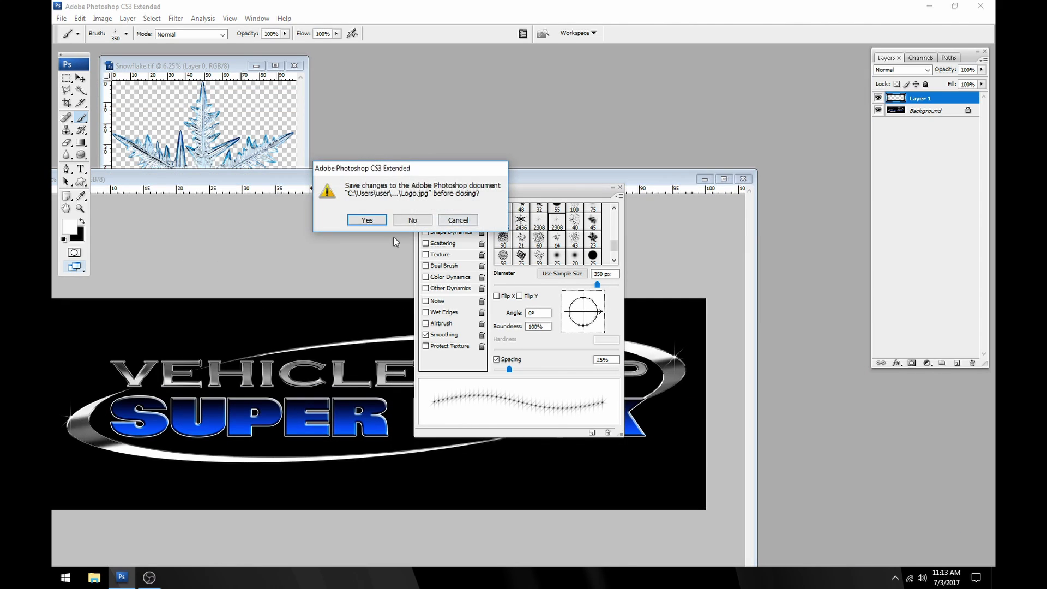
click(412, 220)
Create a new blank document at clipboard size and bring the snowflake window forward
drag(164, 65, 193, 62)
click(62, 18)
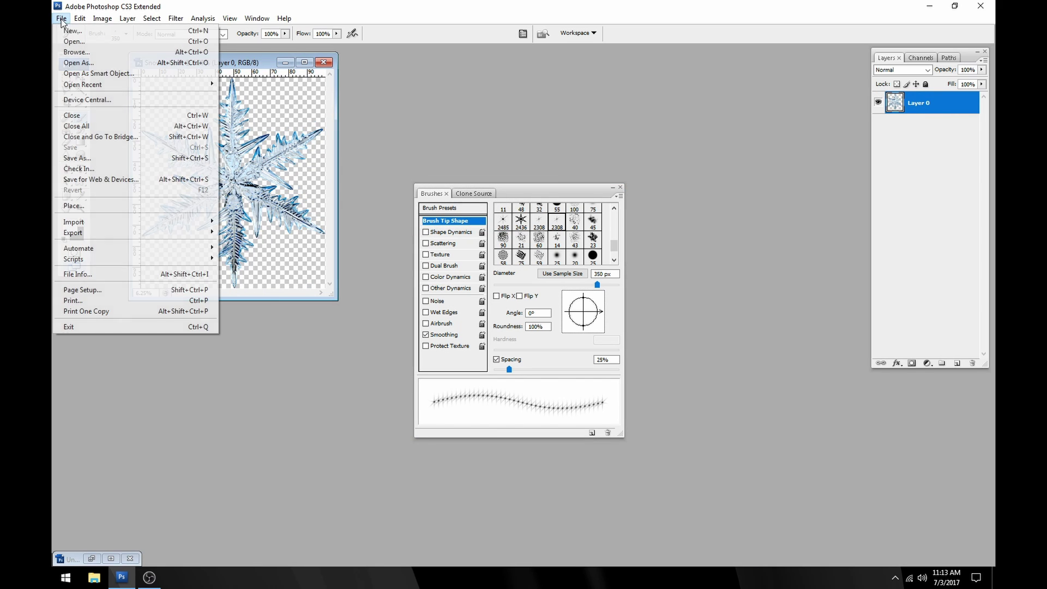
click(69, 31)
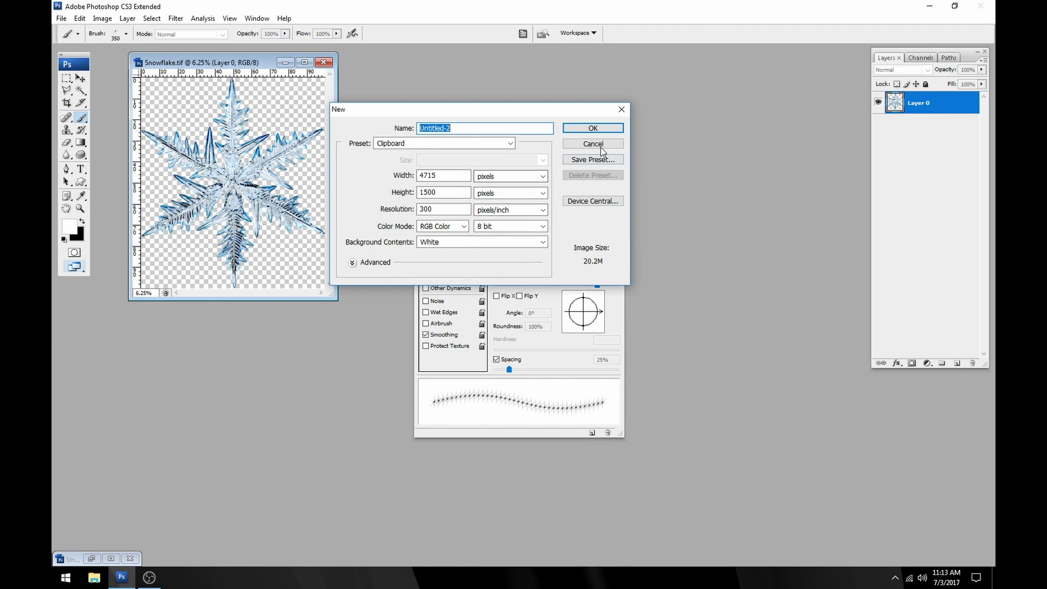
click(594, 130)
drag(502, 55, 503, 187)
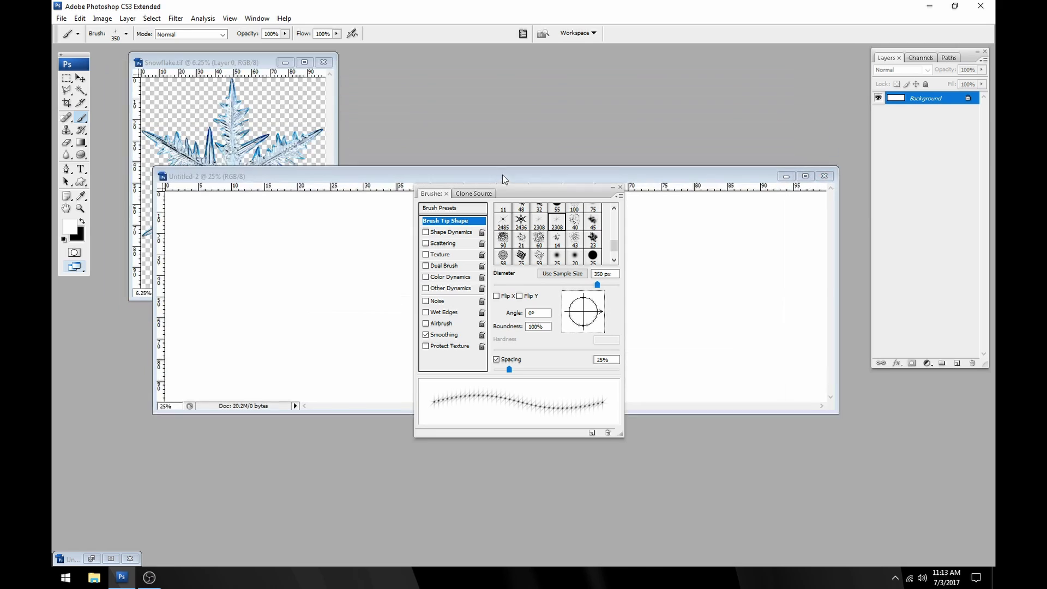
drag(218, 66, 194, 86)
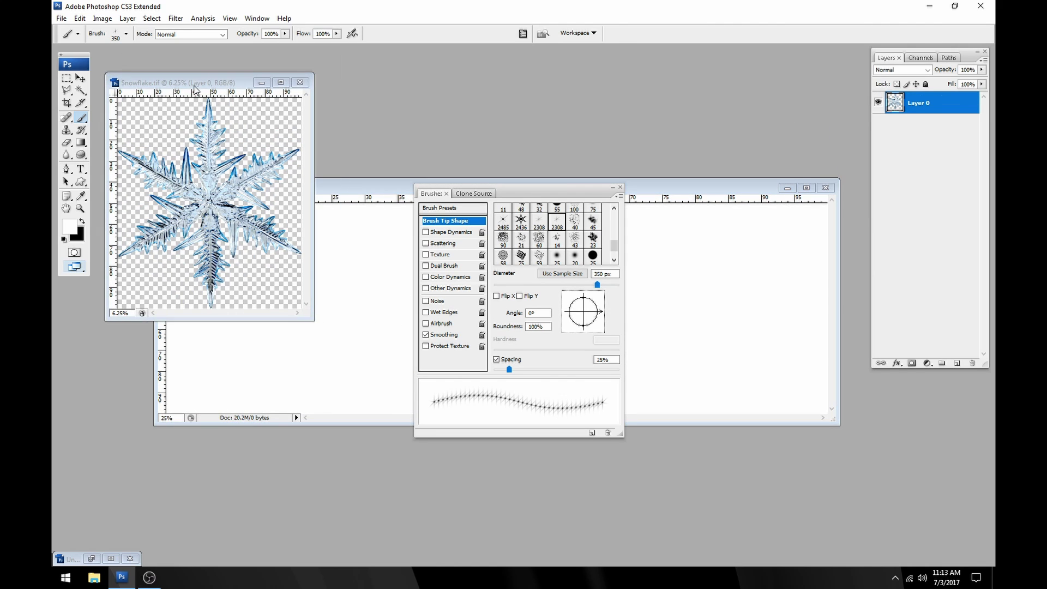
Resize the snowflake image to 2500 px height, constrained to 2184 × 2500
click(103, 21)
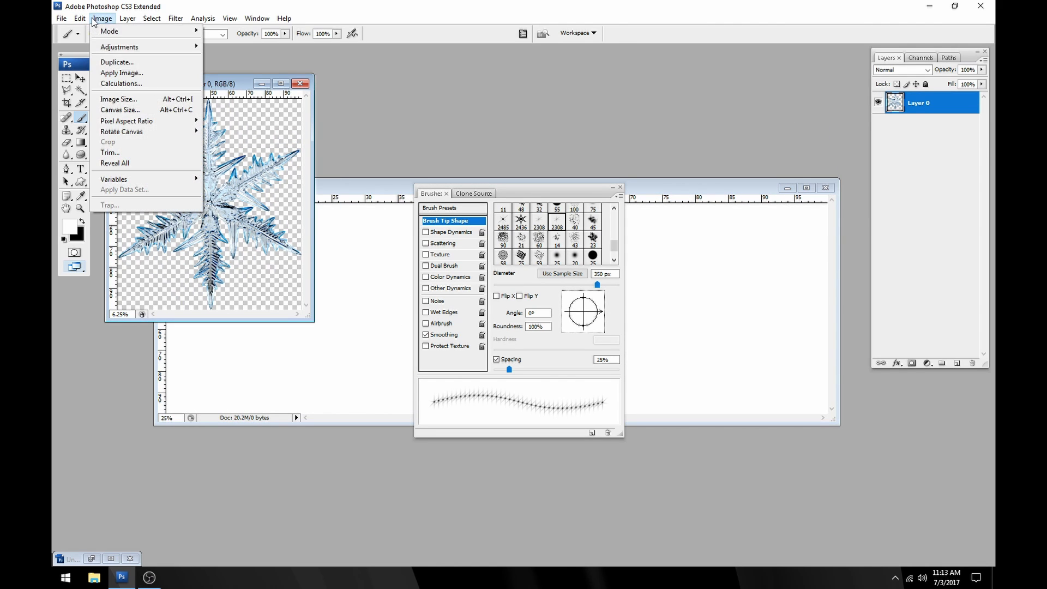
click(230, 83)
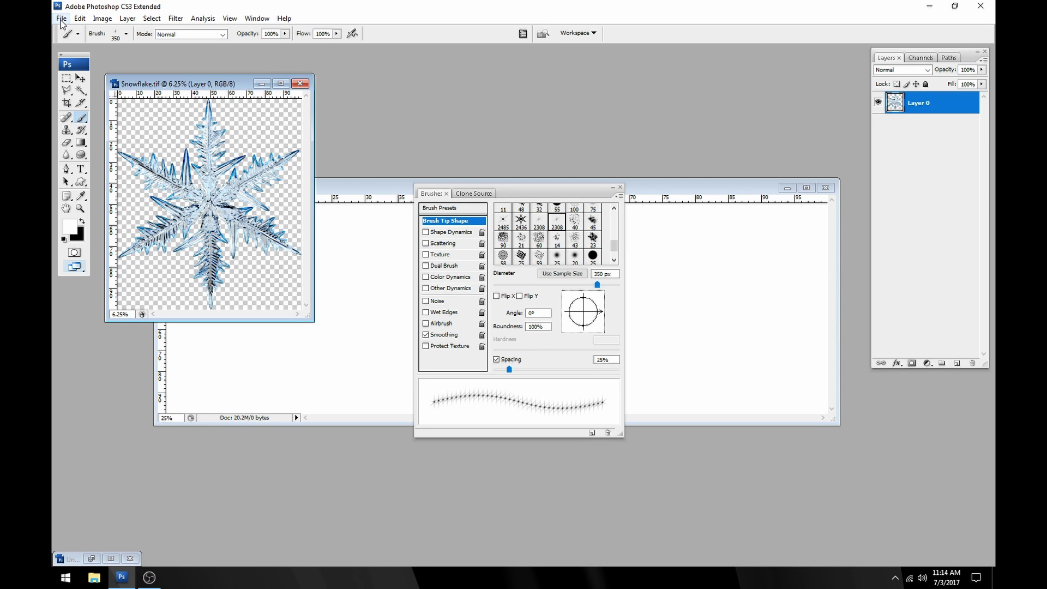
click(102, 18)
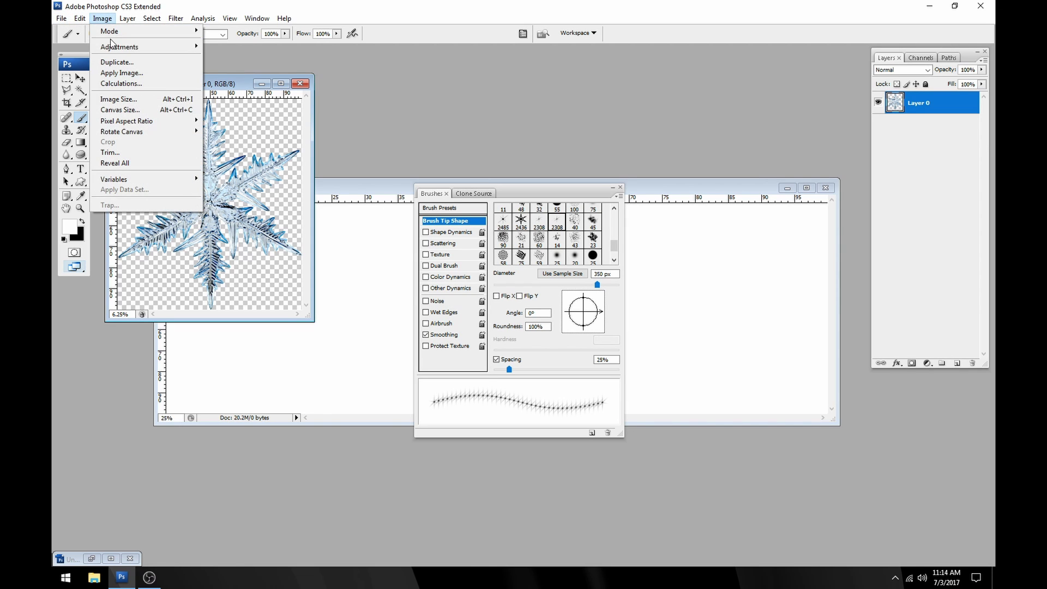
click(131, 102)
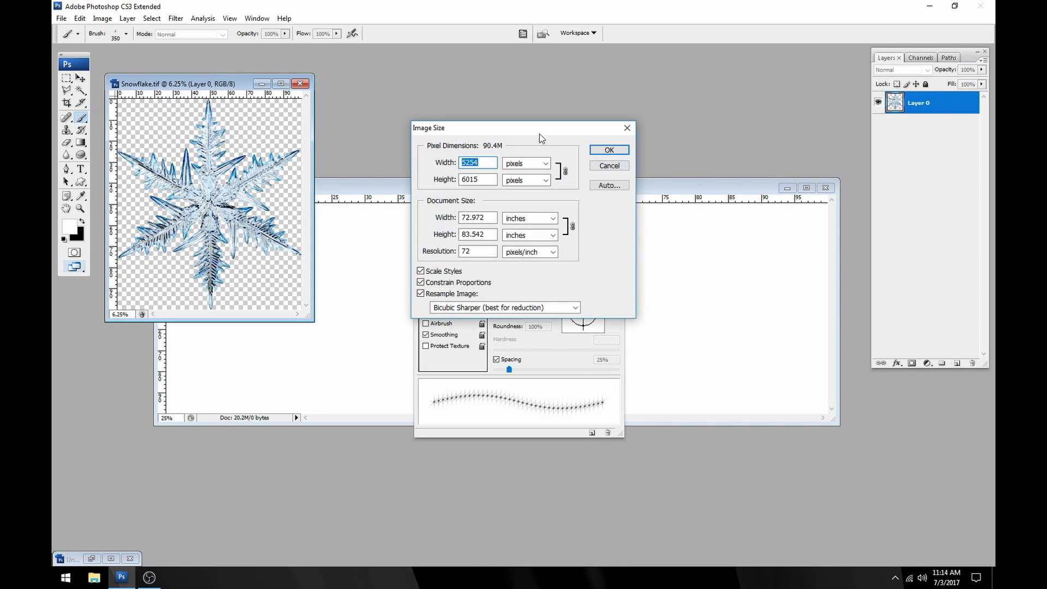
text(25)
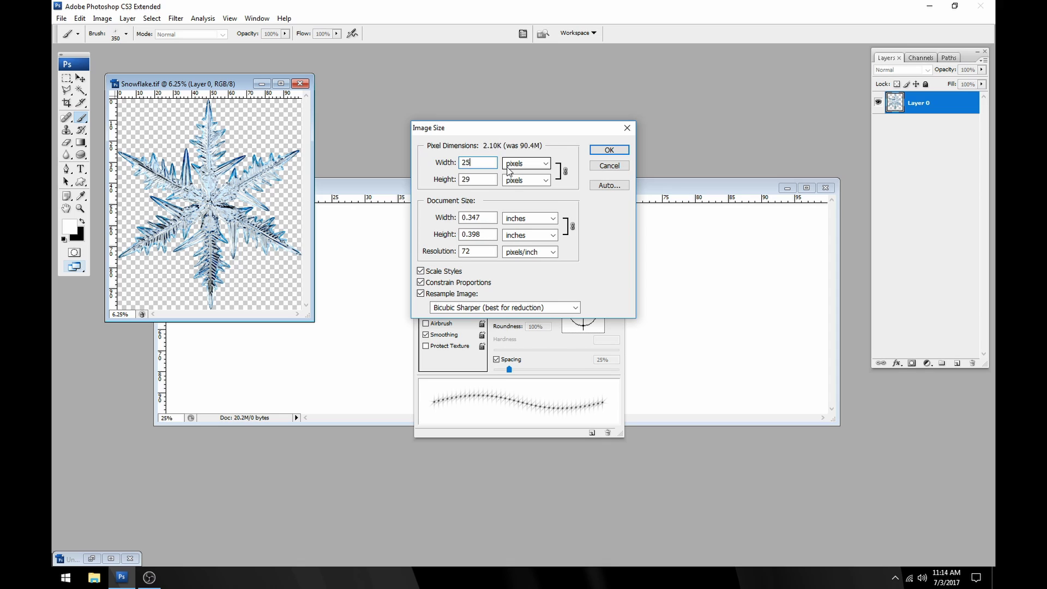
key(Tab)
text(2)
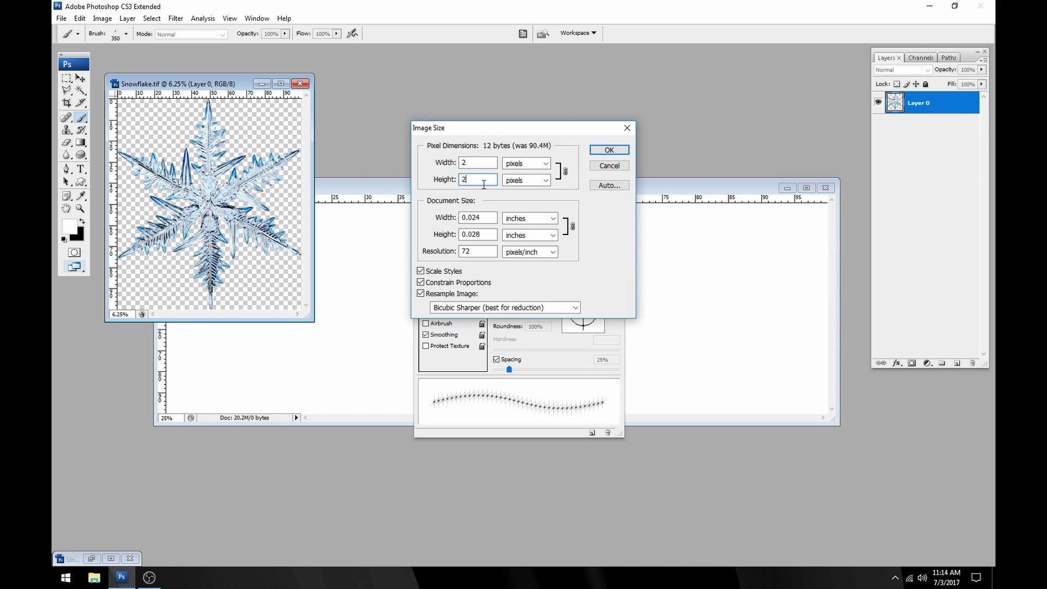
text(500)
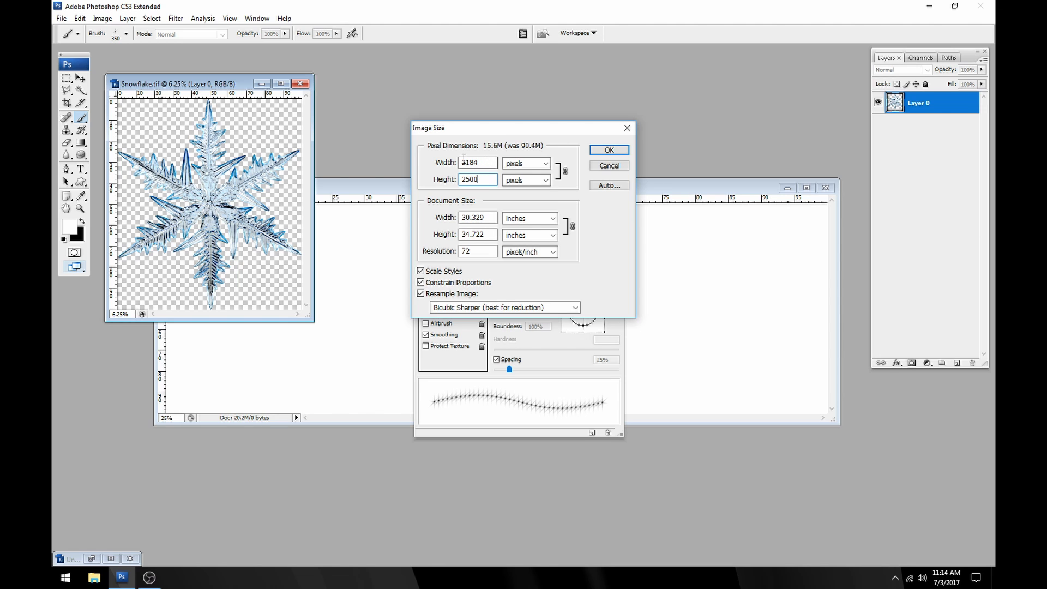
click(622, 156)
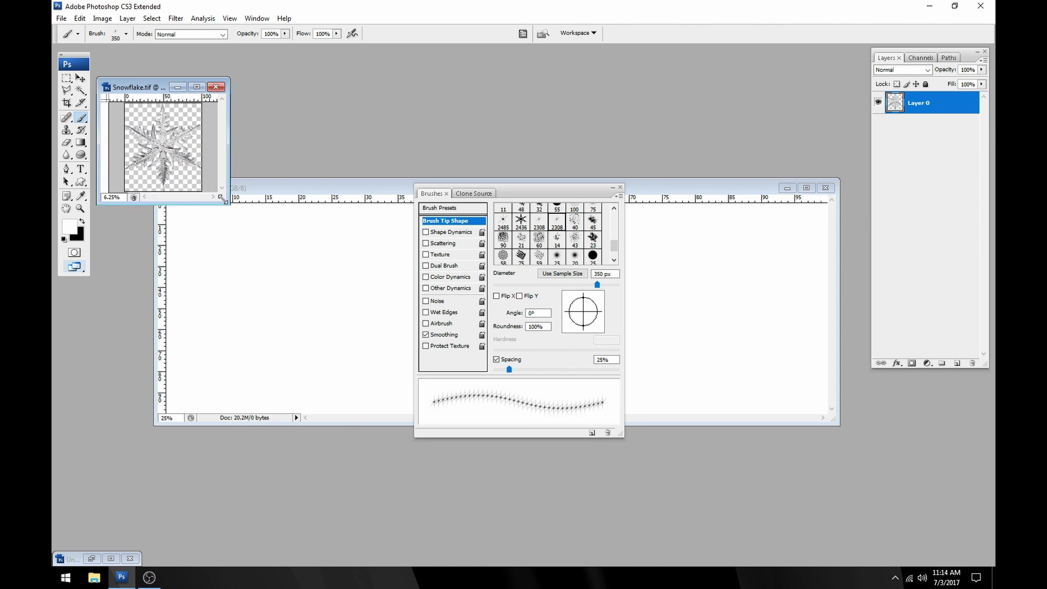
Enlarge the snowflake window and zoom in to show the whole snowflake
drag(218, 201, 403, 334)
click(80, 208)
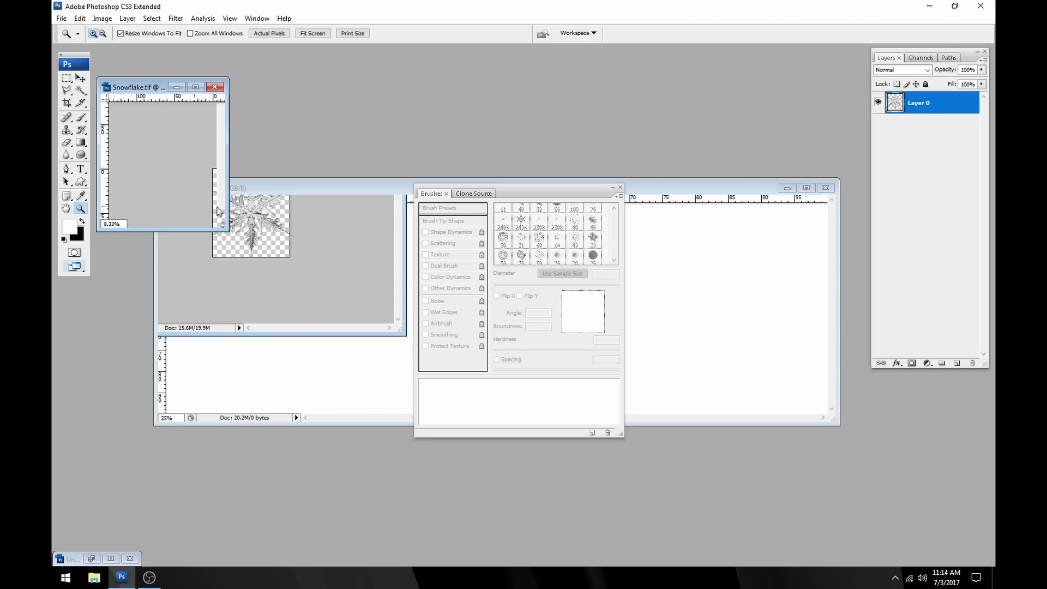
click(195, 208)
click(319, 214)
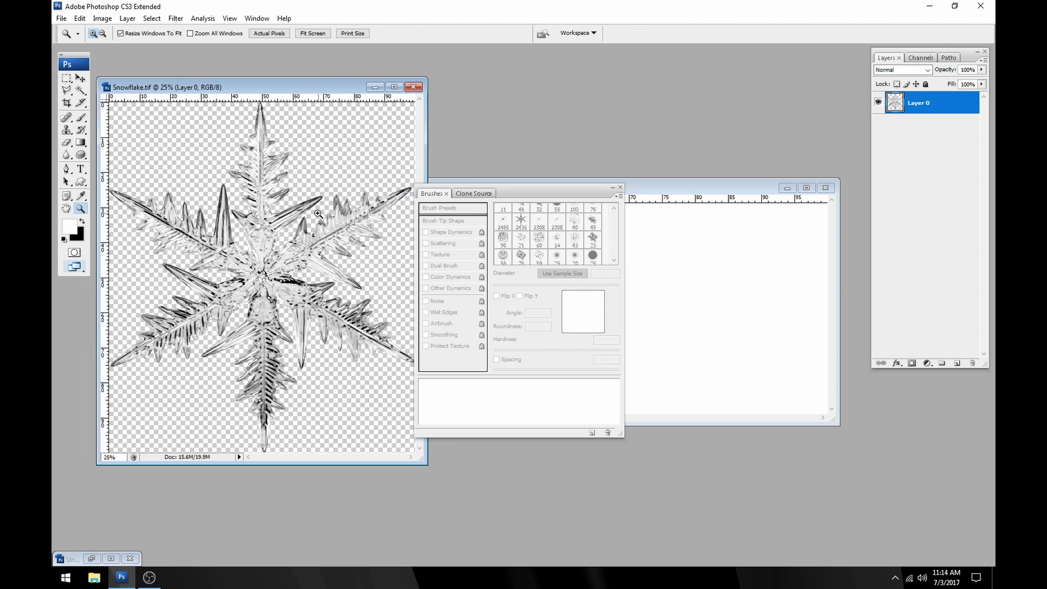
click(102, 19)
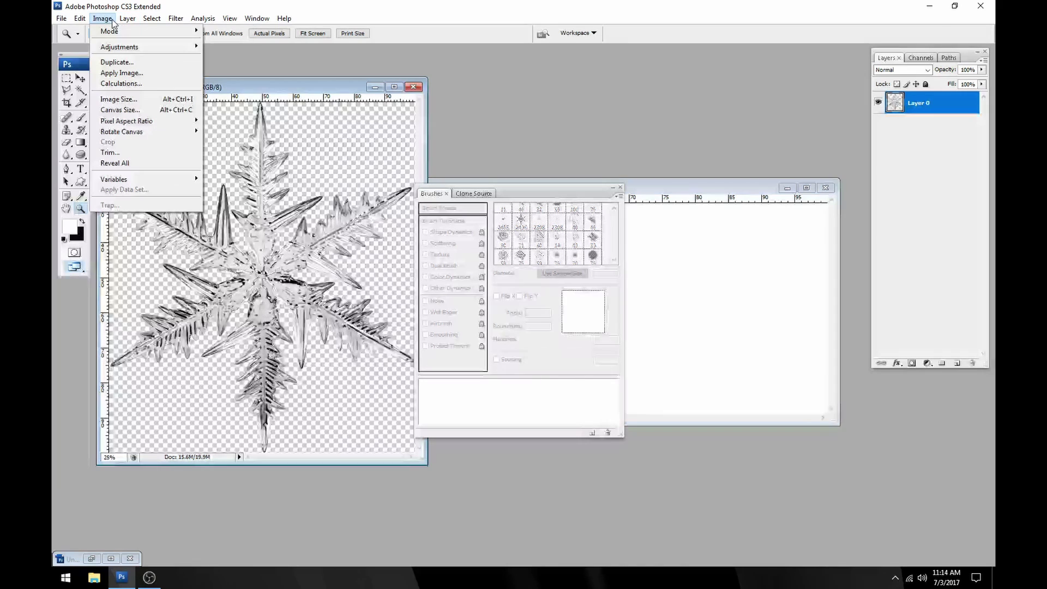
mouse_move(119, 47)
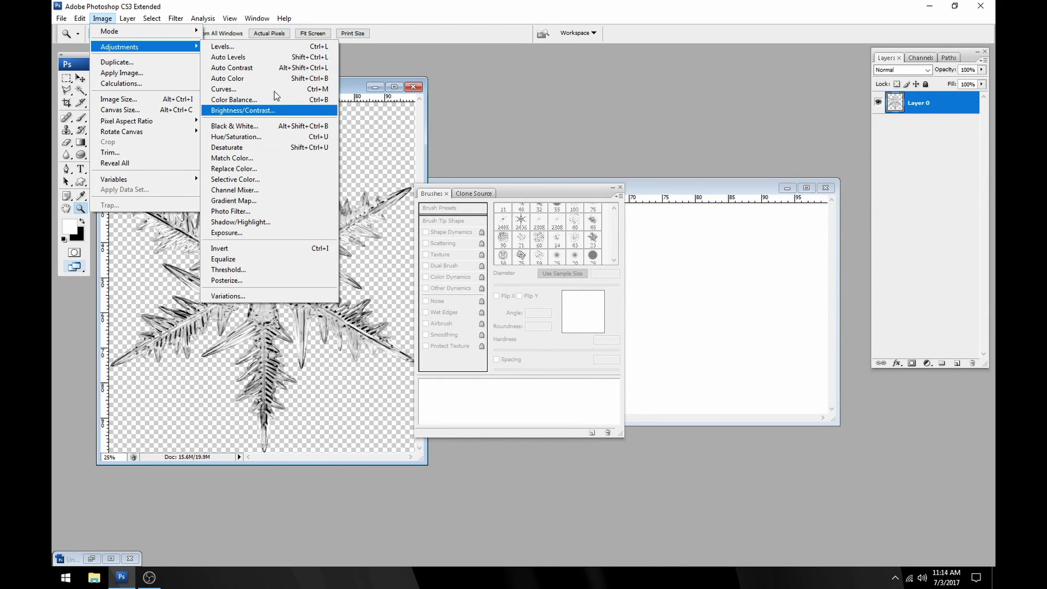
Raise the Levels black input point to 202 so the snowflake turns solid black
click(263, 47)
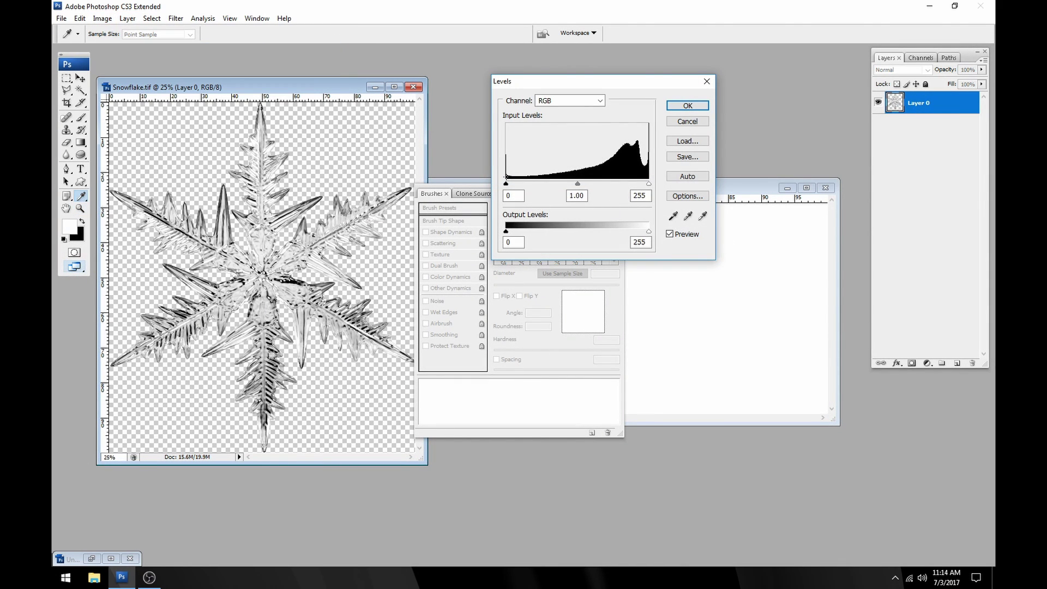
drag(507, 184, 592, 186)
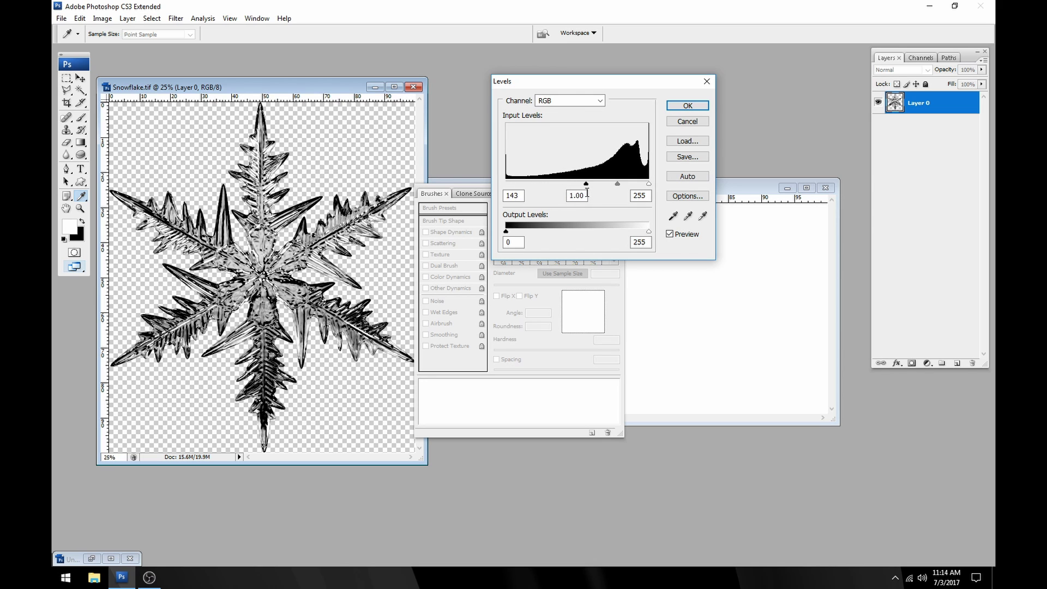
drag(593, 195, 600, 194)
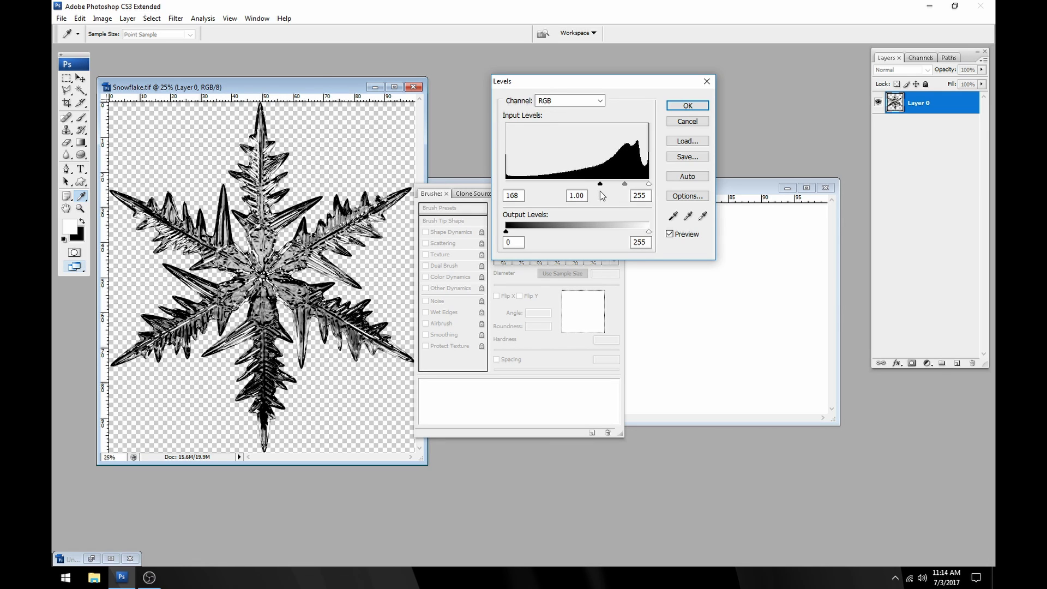
drag(600, 191, 601, 191)
drag(649, 184, 657, 184)
drag(603, 186, 619, 184)
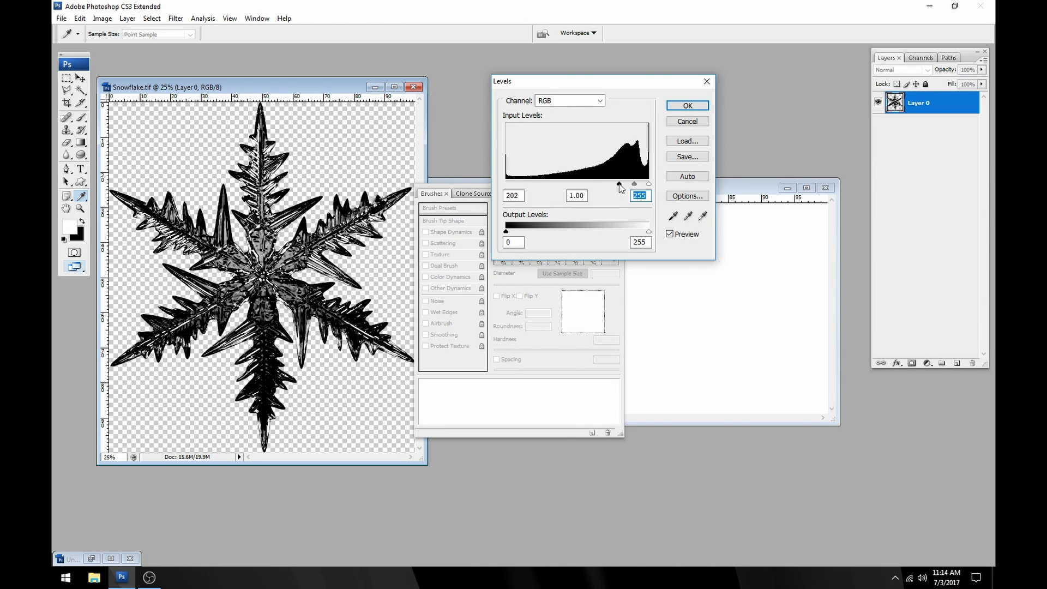
click(695, 108)
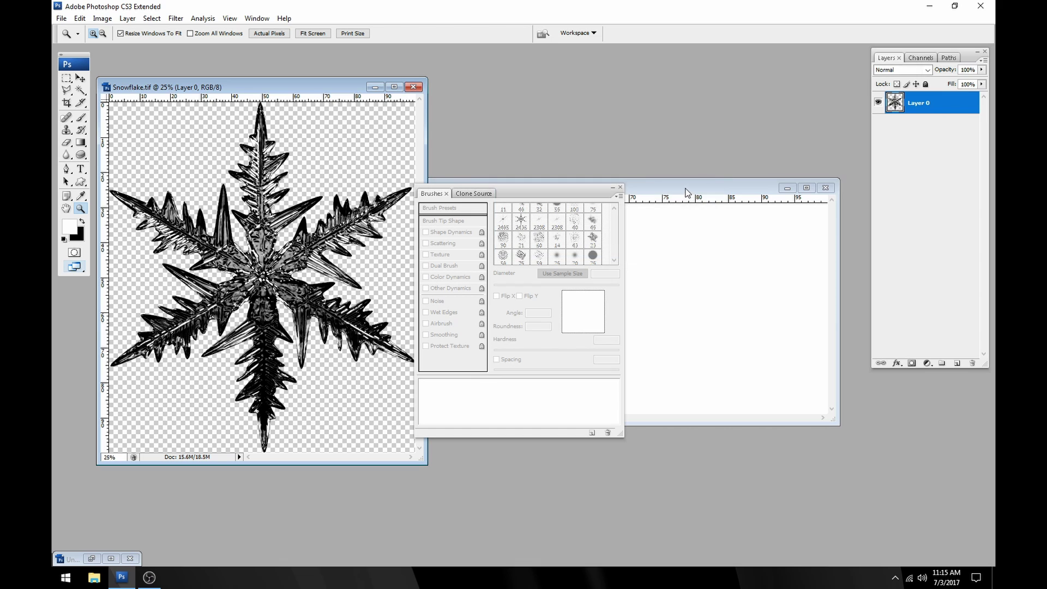
In Untitled-2, convert the Background into Layer 0 and add an empty Layer 1
key(z)
drag(558, 200, 922, 286)
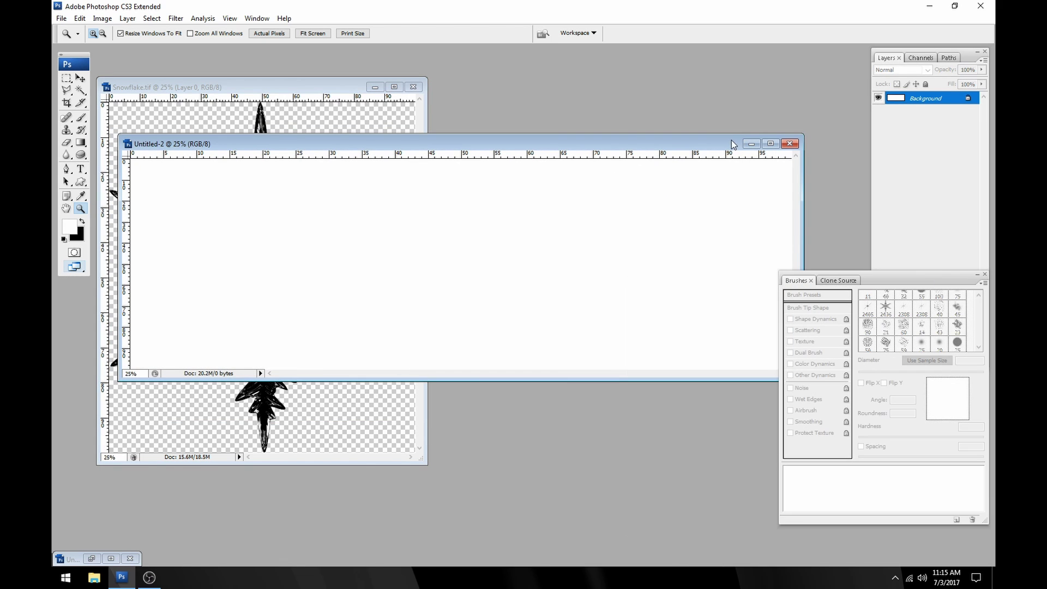
double_click(947, 97)
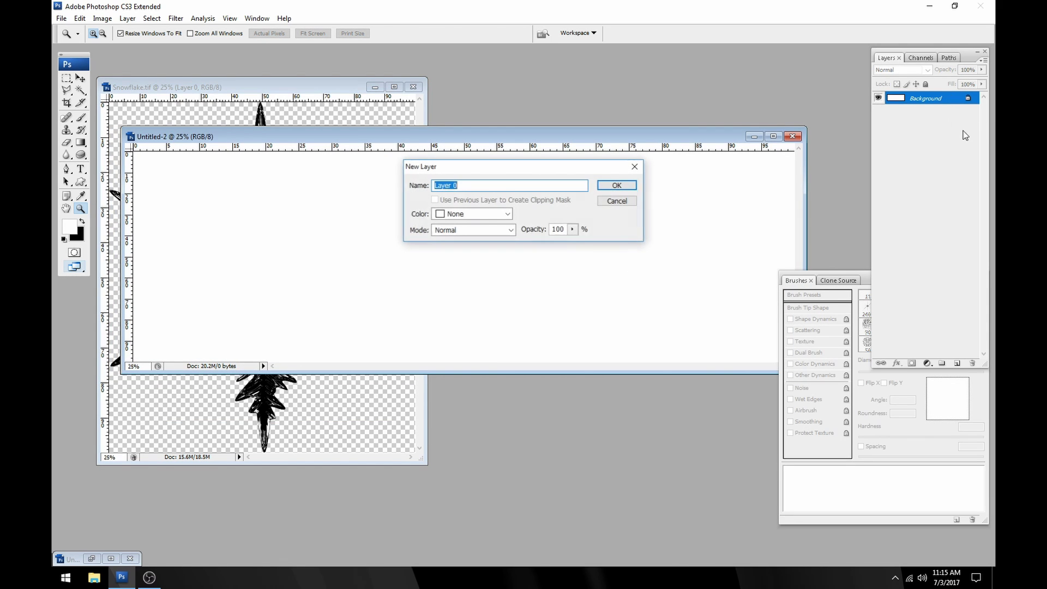
click(617, 184)
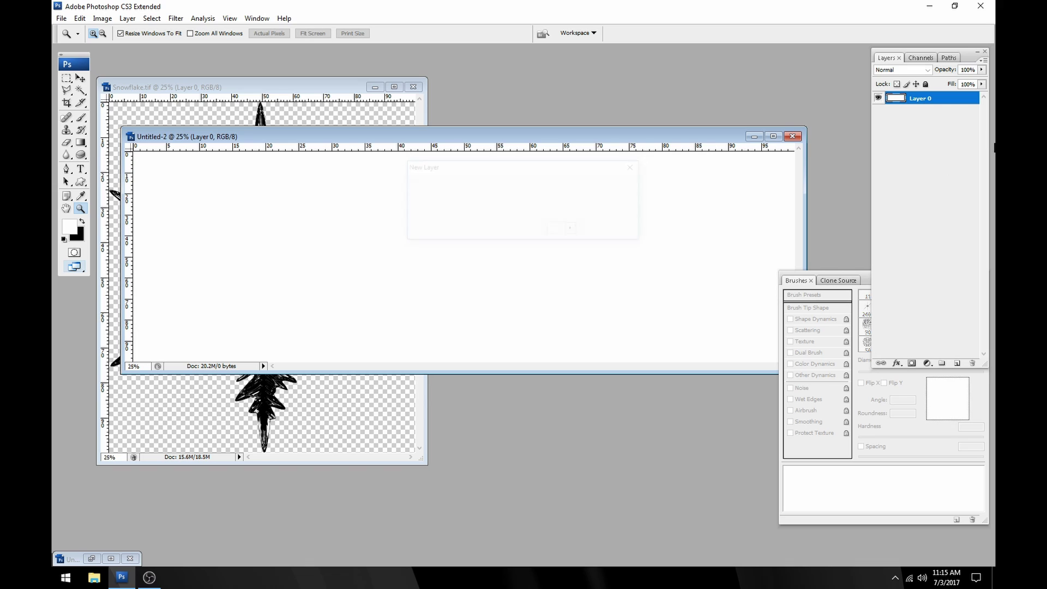
click(957, 363)
Give Layer 0 a deep blue (#0060a4) Color Overlay layer style
click(948, 112)
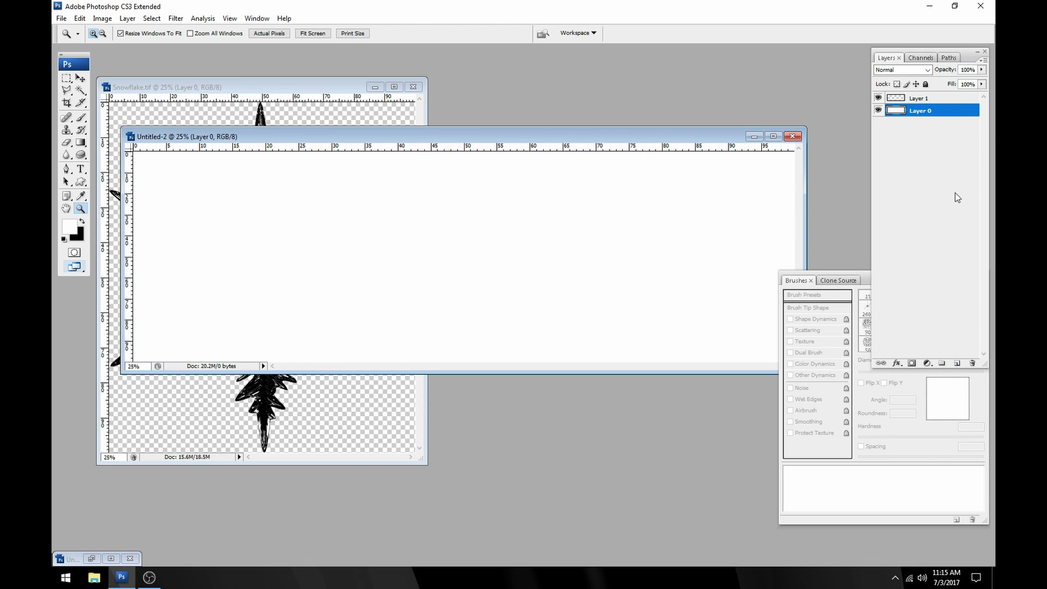
double_click(957, 111)
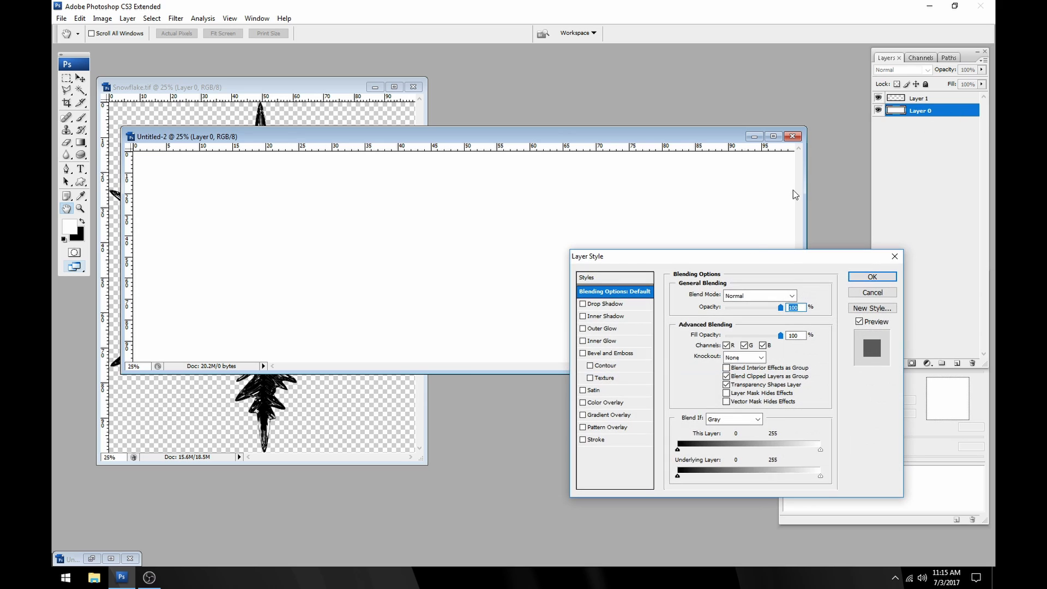
click(626, 406)
click(795, 294)
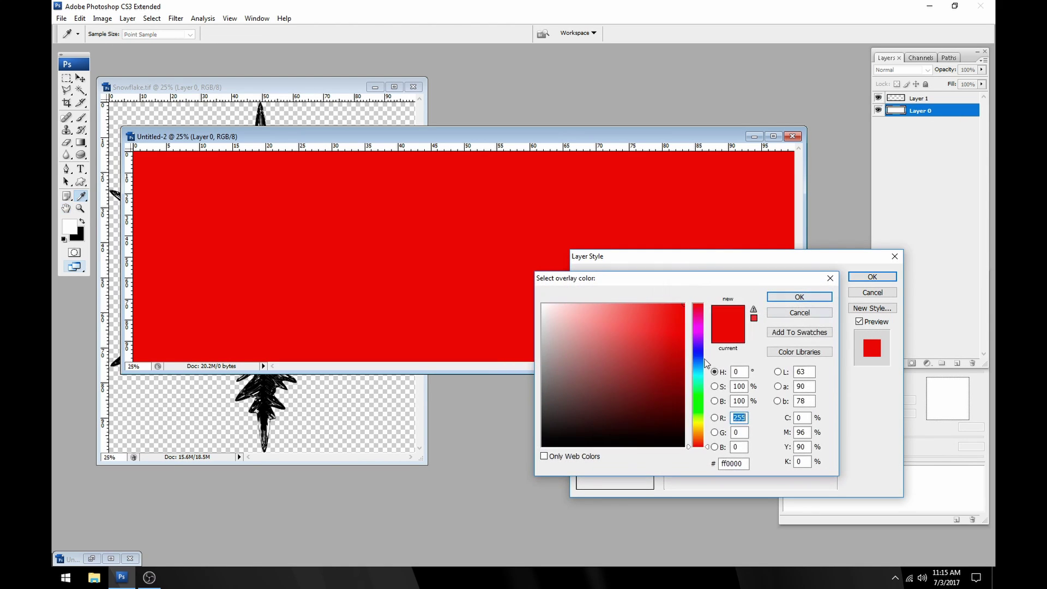
click(684, 355)
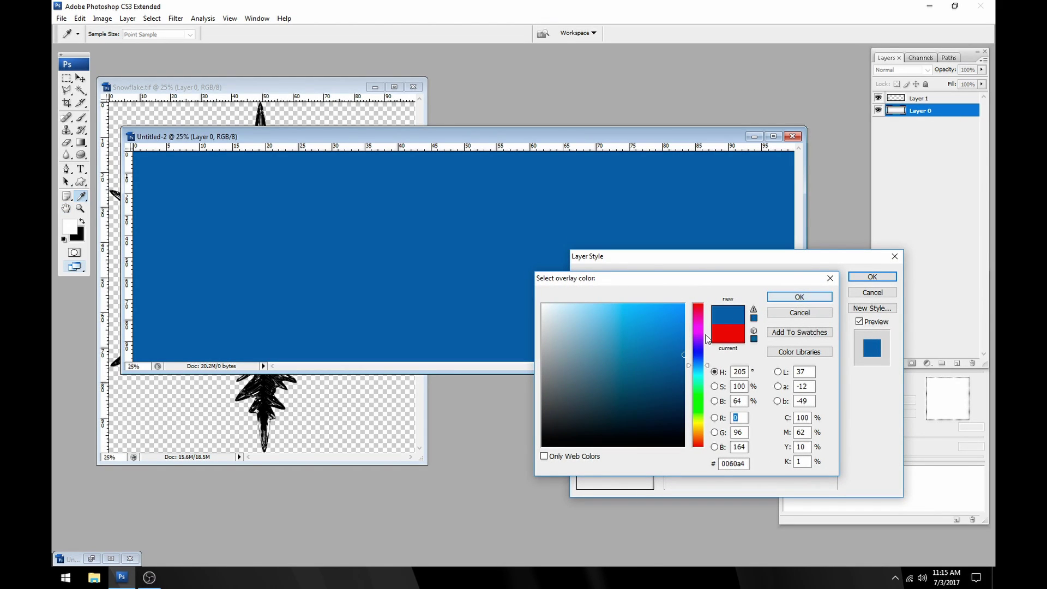
click(799, 297)
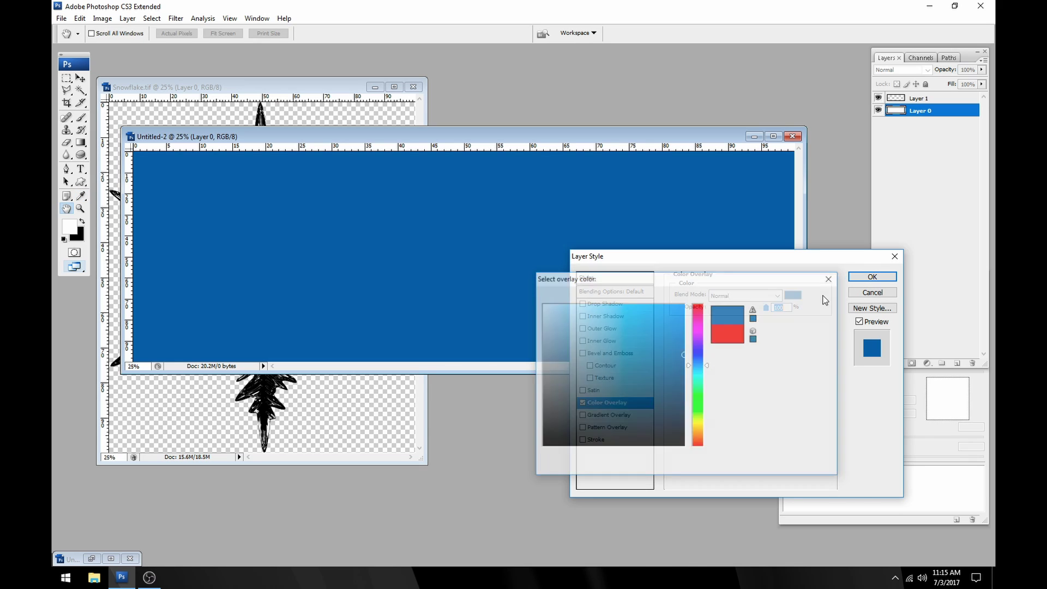
click(872, 277)
drag(677, 141, 653, 137)
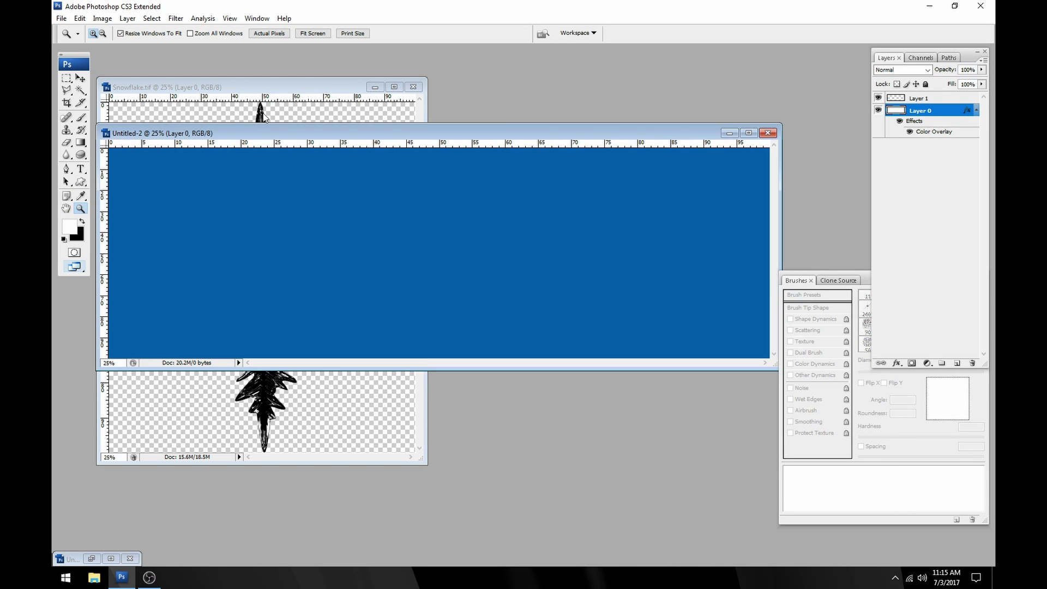
Define the snowflake image as a brush preset named Snowflake.tif
click(272, 80)
click(80, 18)
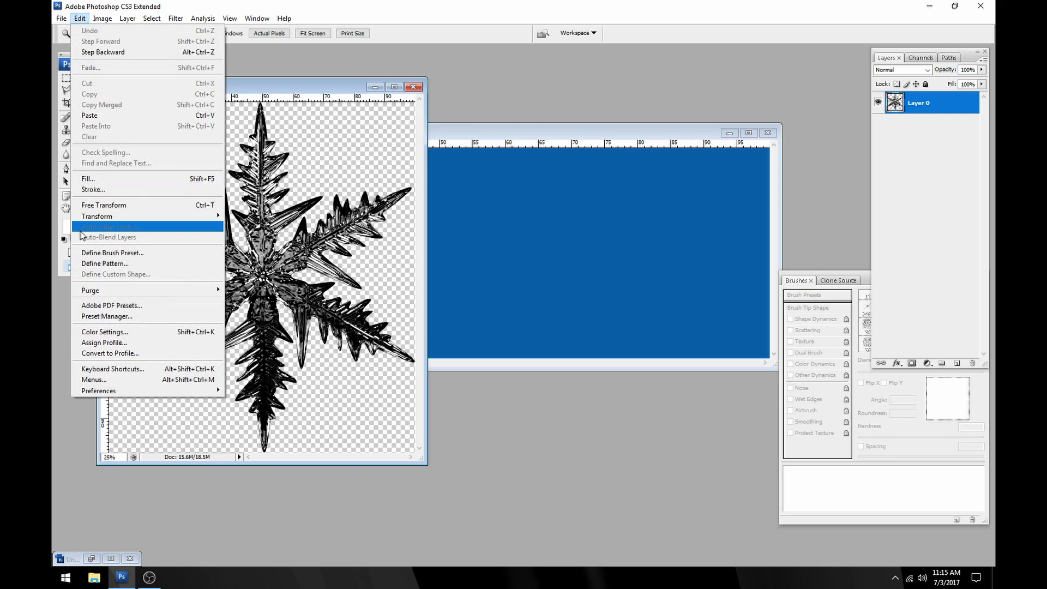
click(101, 253)
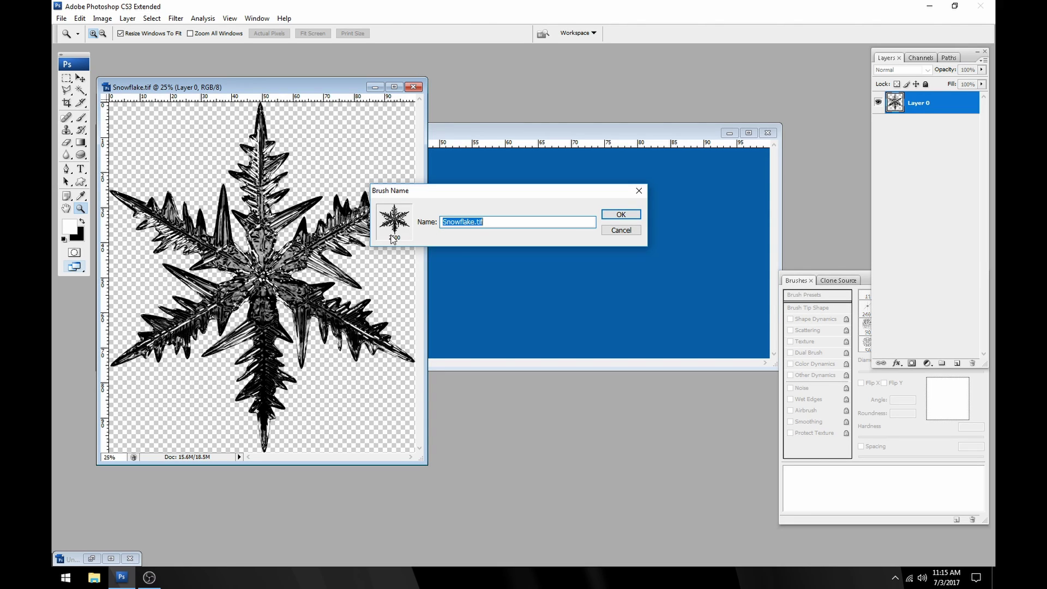
click(620, 215)
In the blue document, select the Brush tool with the new 2500 px snowflake tip
click(625, 136)
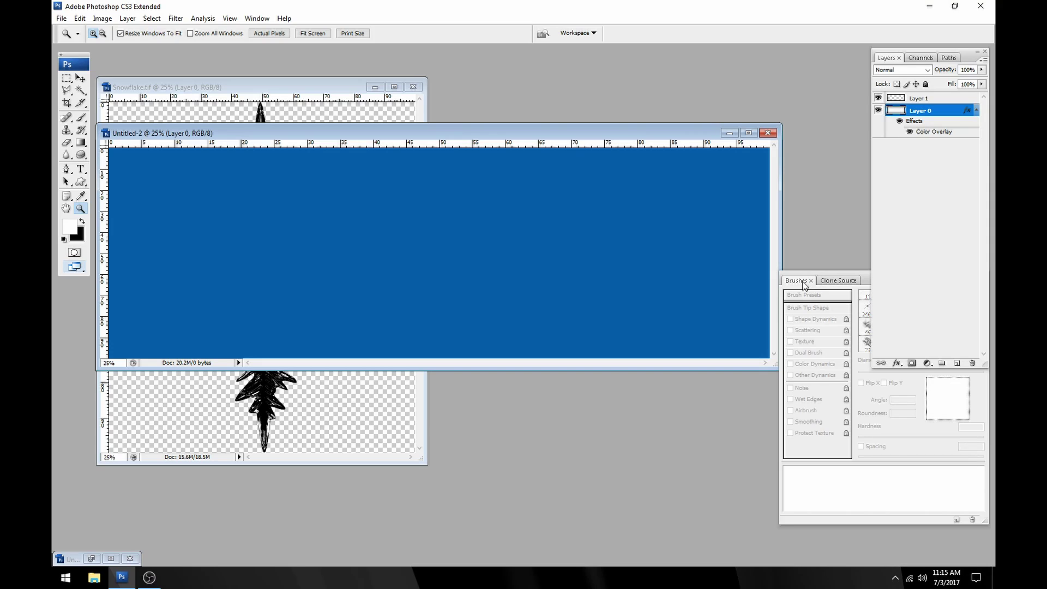
click(80, 118)
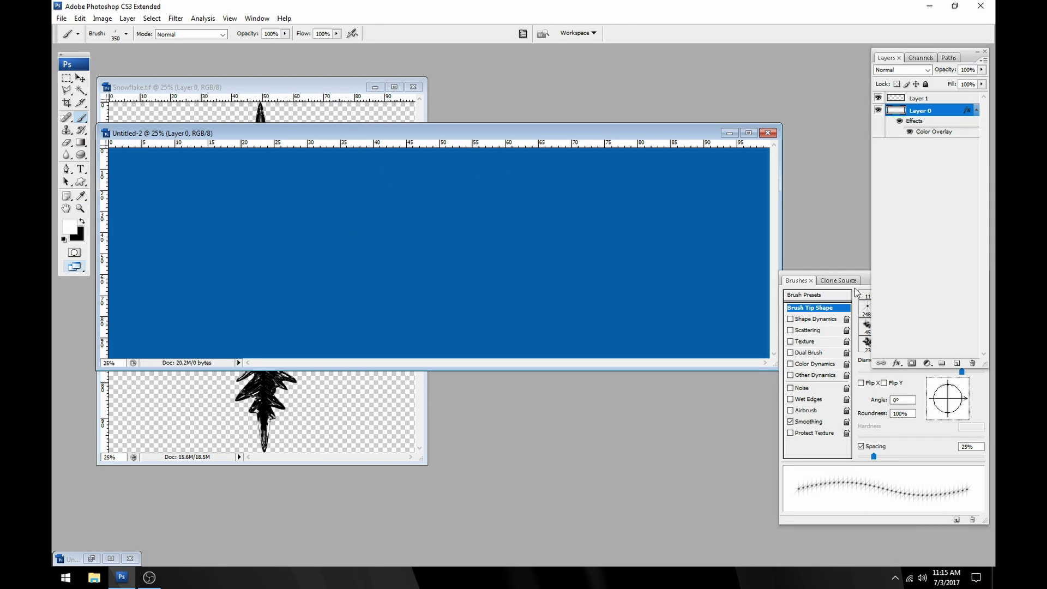
drag(867, 278, 647, 273)
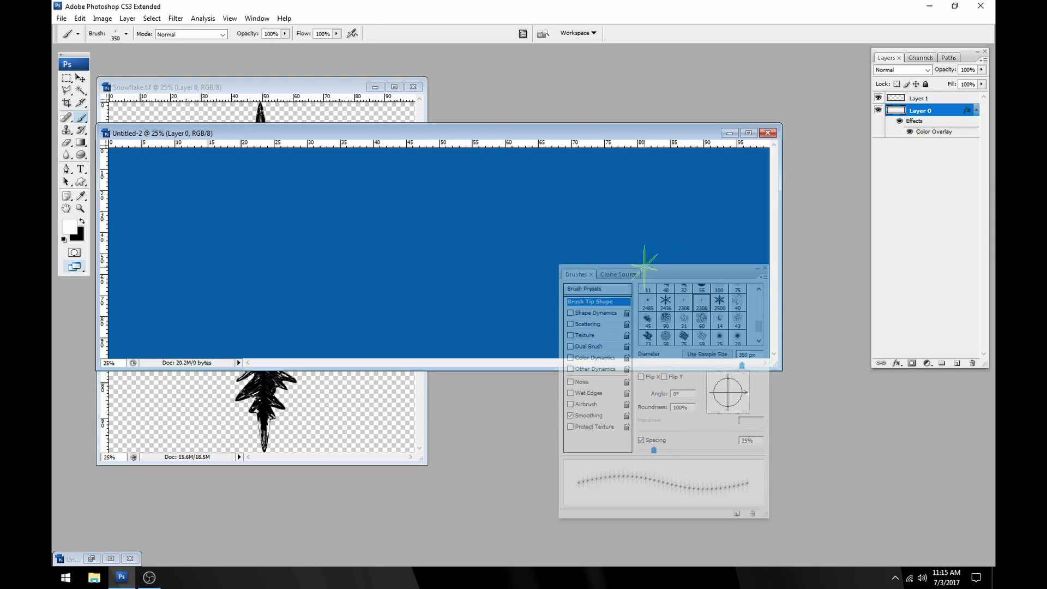
click(721, 301)
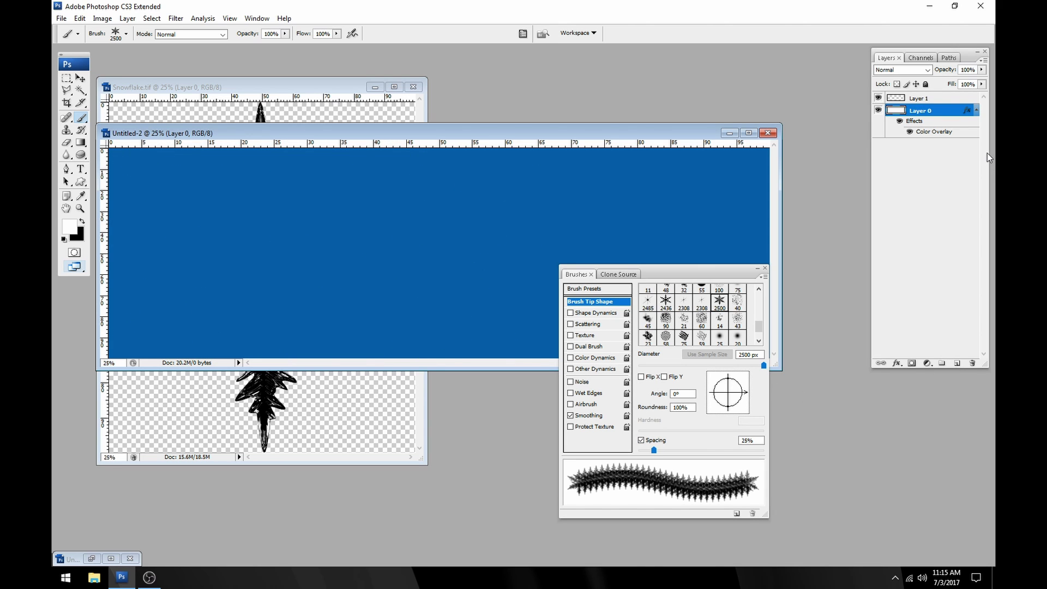
On Layer 1, stamp one black snowflake with the brush shrunk to 360 px
click(964, 99)
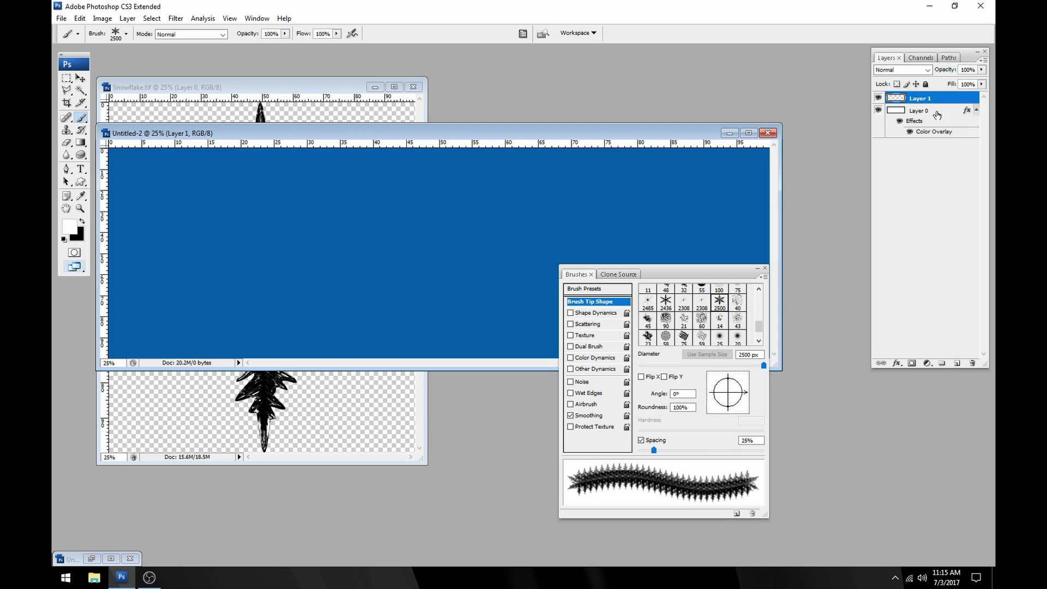
click(83, 223)
right_click(386, 258)
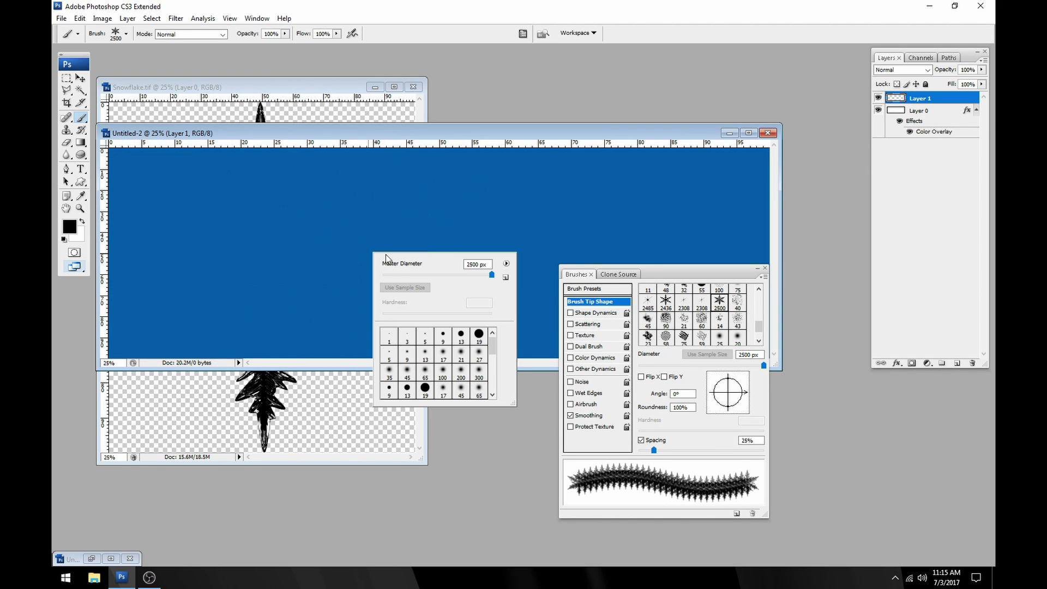
right_click(437, 222)
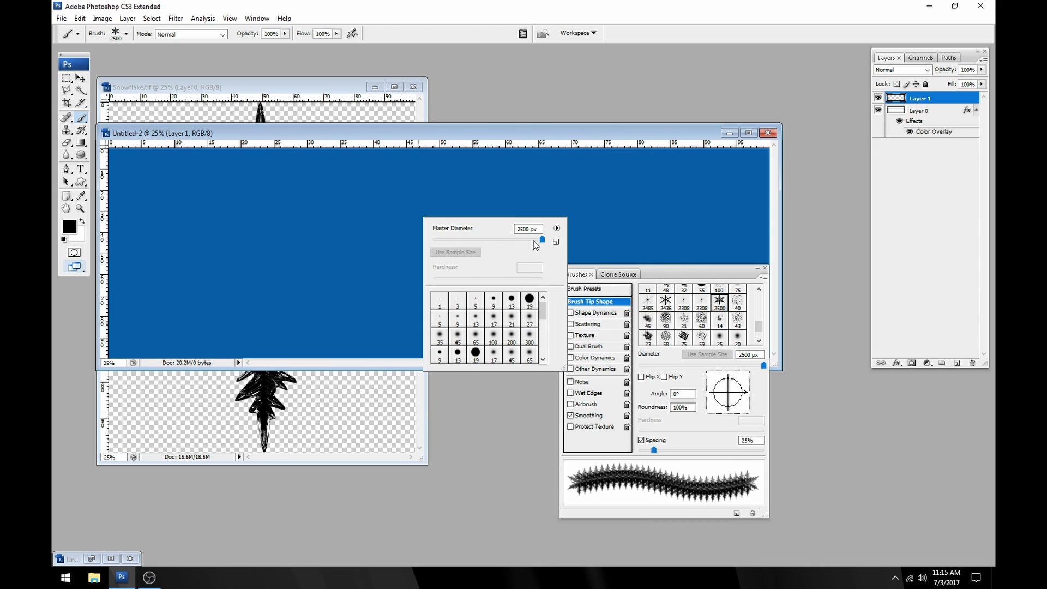
mouse_move(543, 240)
mouse_down()
mouse_move(514, 240)
mouse_move(524, 240)
mouse_up()
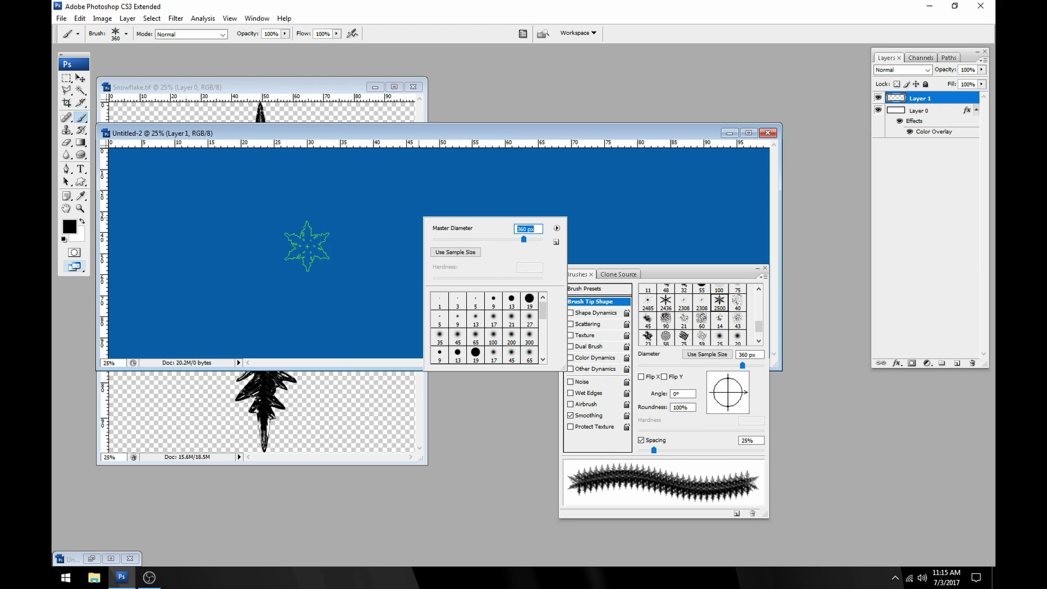
click(268, 240)
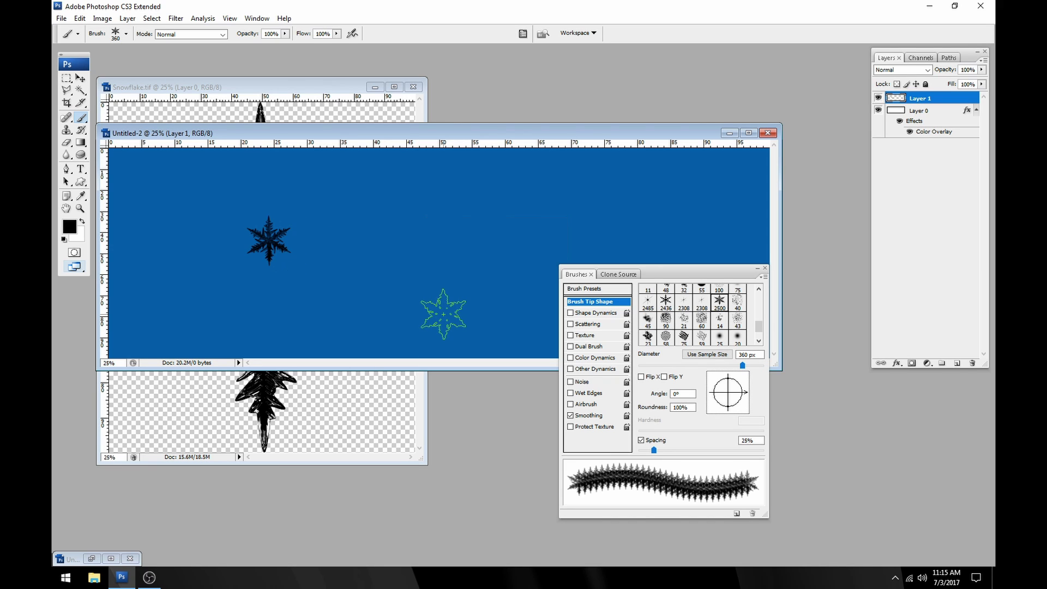
click(80, 208)
Zoom in, stamp a test white snowflake, then undo the test snowflakes
drag(297, 238, 291, 240)
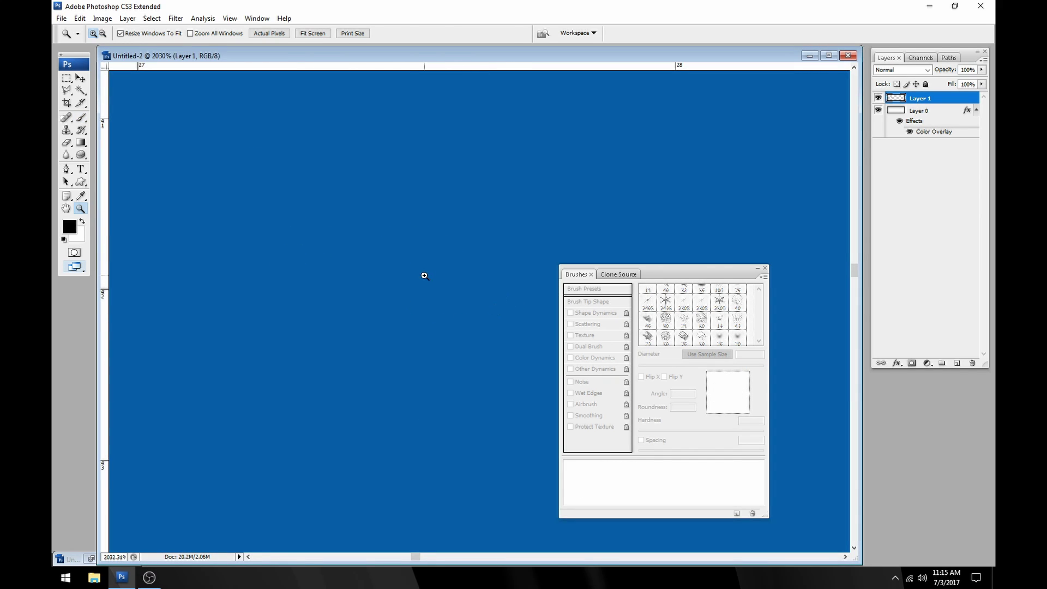
scroll(358, 246, down, 2)
scroll(365, 246, down, 2)
scroll(344, 239, down, 2)
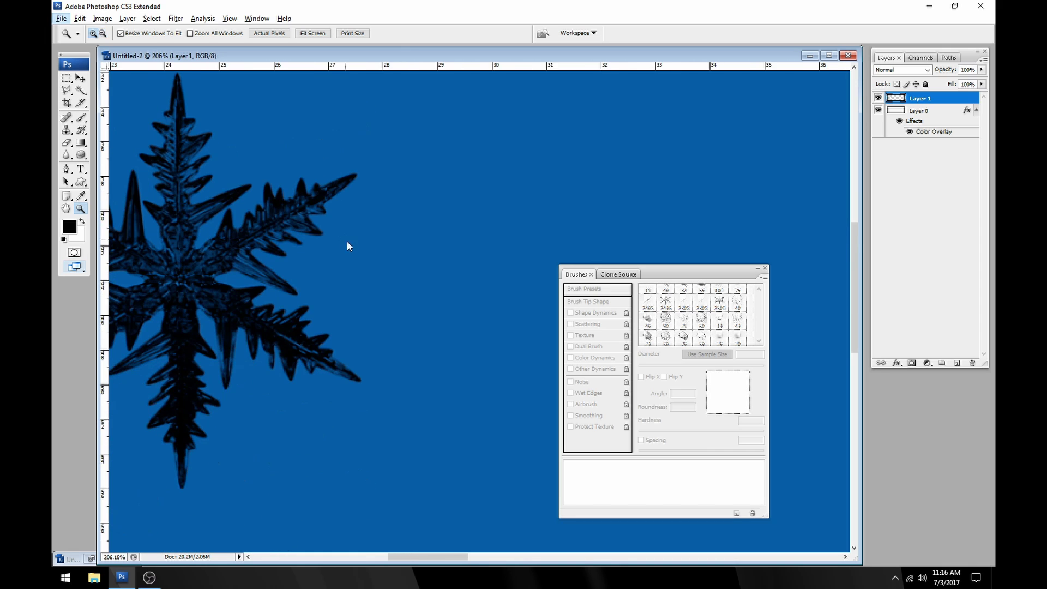
drag(347, 246, 554, 260)
scroll(458, 257, down, 1)
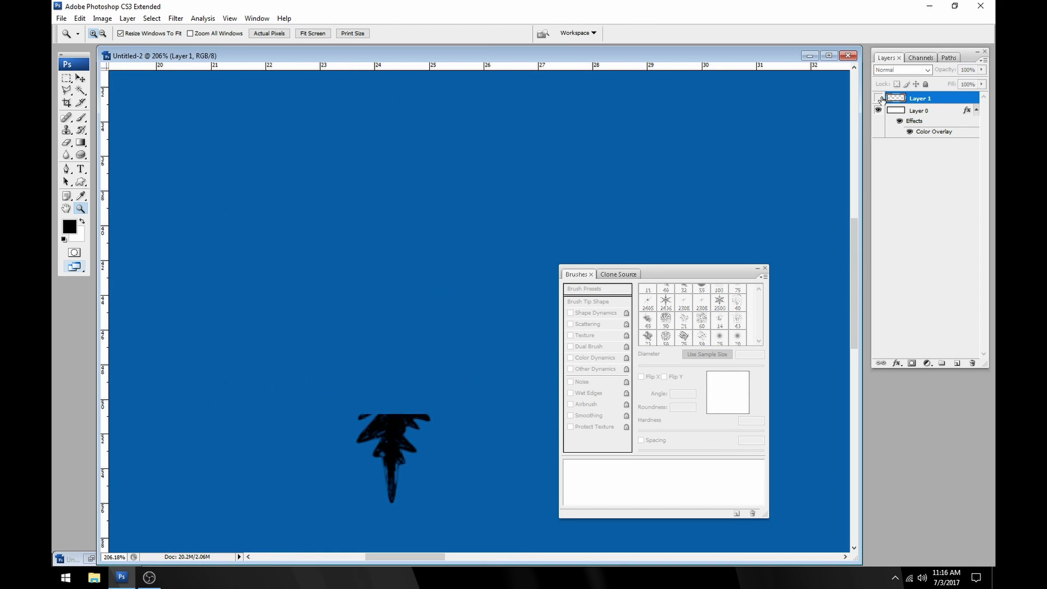
scroll(459, 257, down, 1)
scroll(458, 257, down, 2)
drag(458, 257, 396, 227)
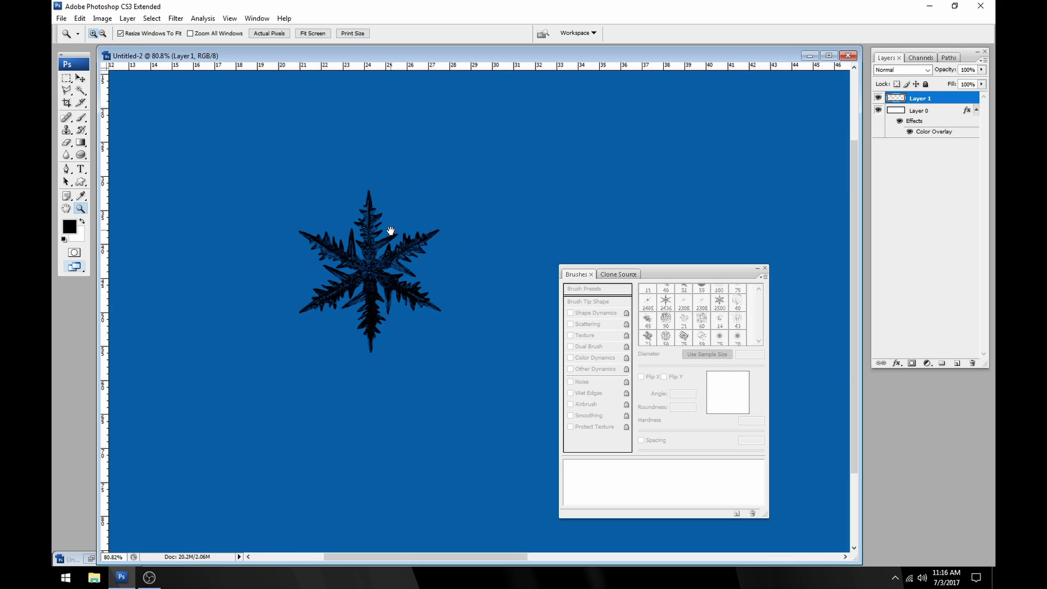
key(x)
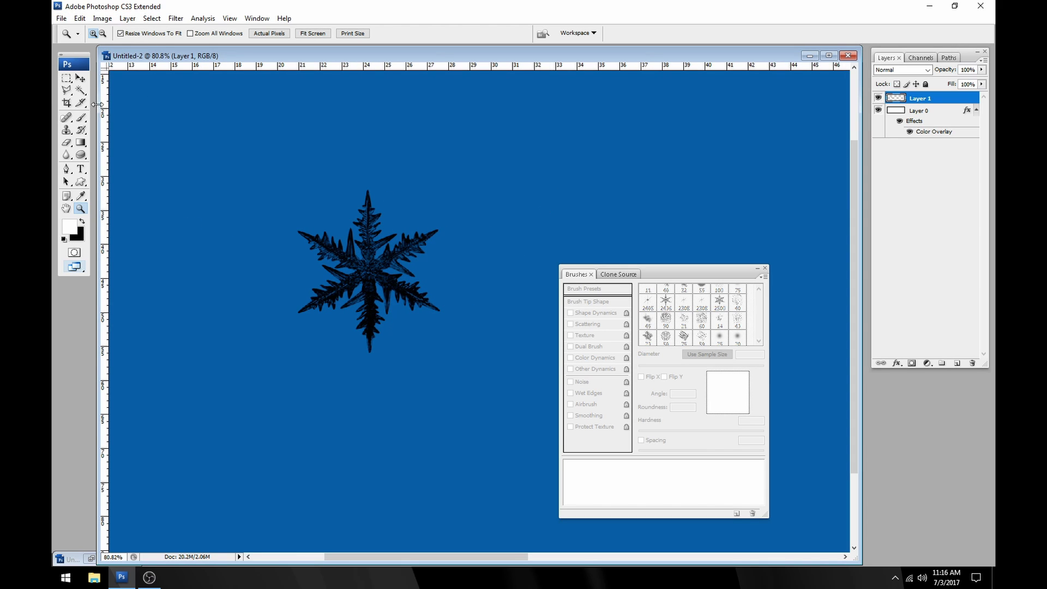
key(b)
click(560, 186)
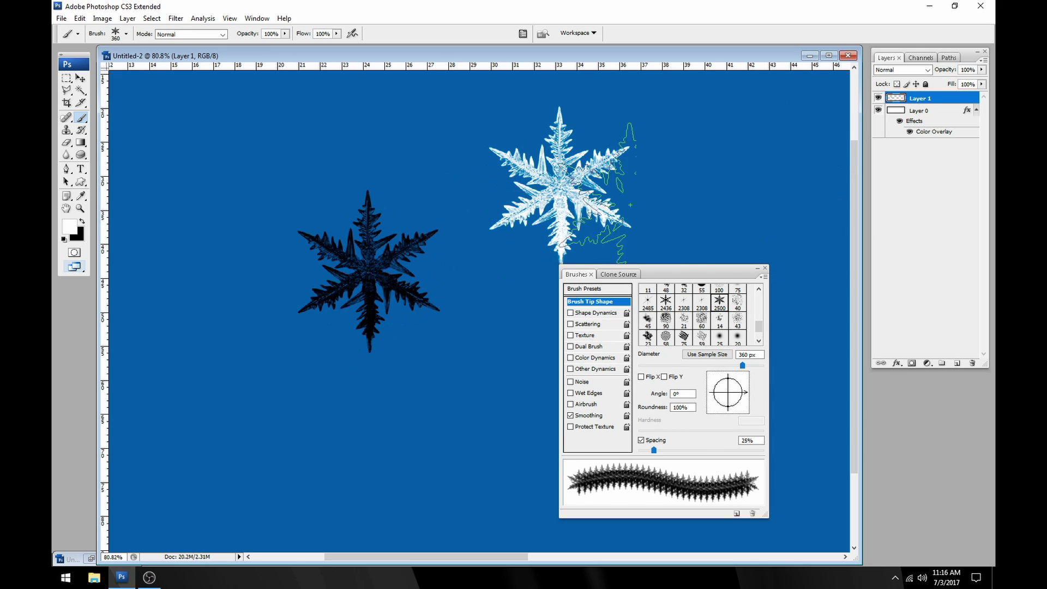
click(927, 111)
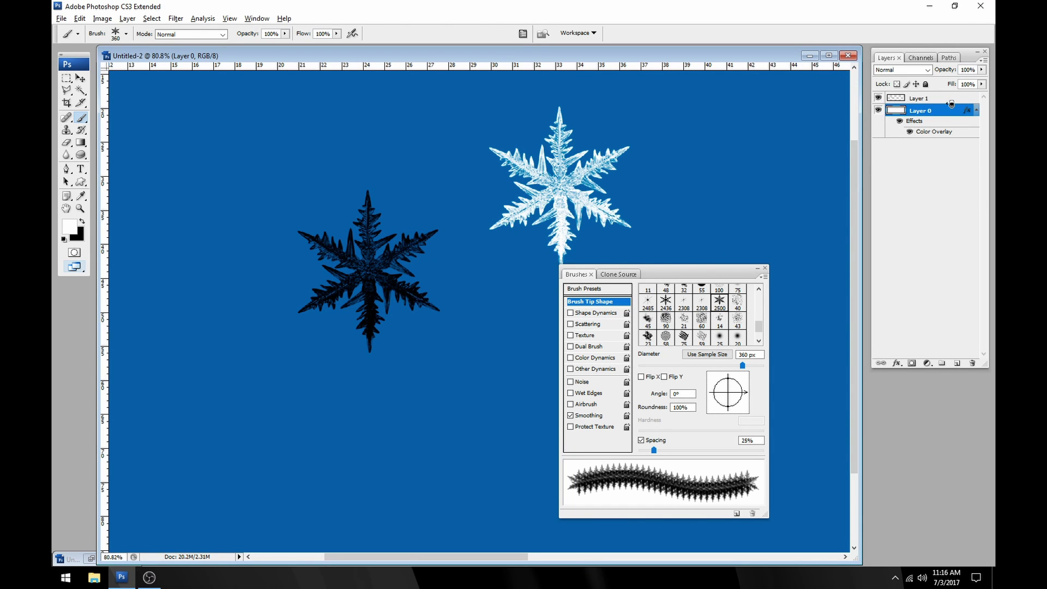
key(ctrl+alt+z)
key(ctrl+alt+z)
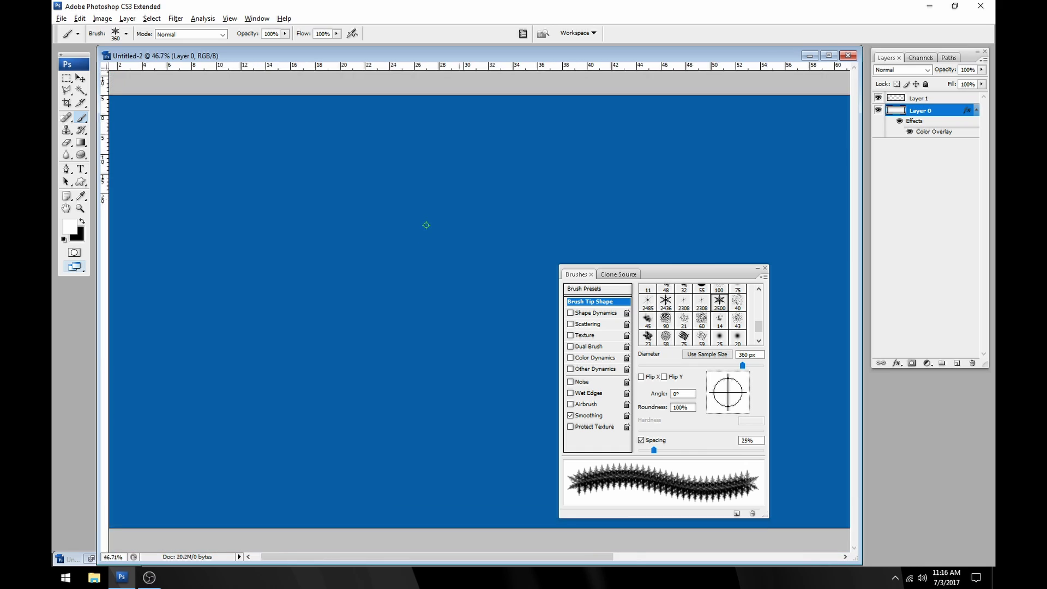
Raise brush spacing to 187%, paint white test strokes on Layer 1, and undo them
key(ctrl+0)
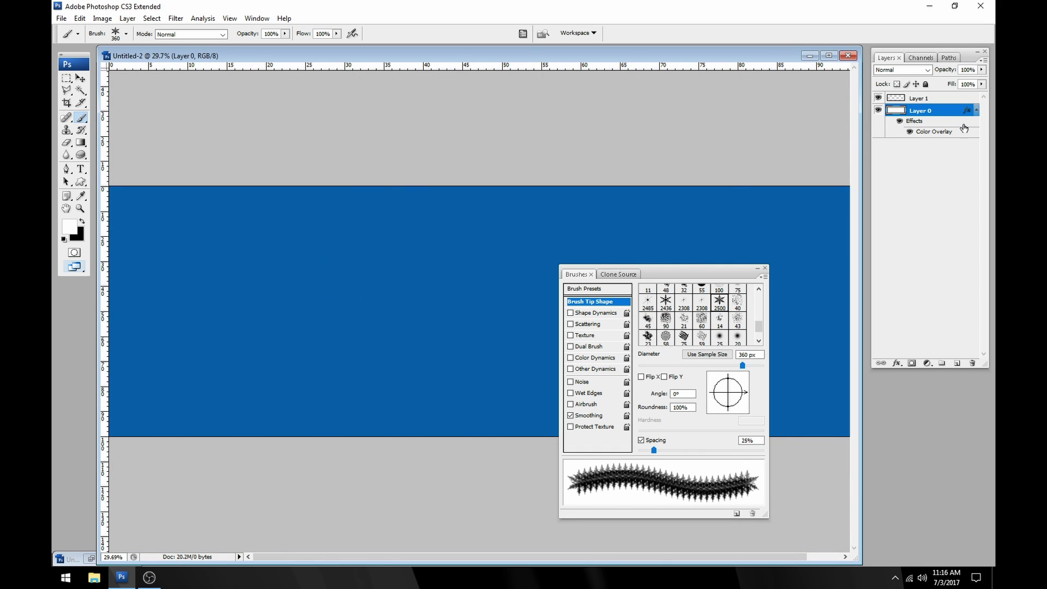
click(941, 101)
mouse_move(189, 308)
mouse_down()
mouse_move(516, 404)
mouse_move(371, 240)
mouse_up()
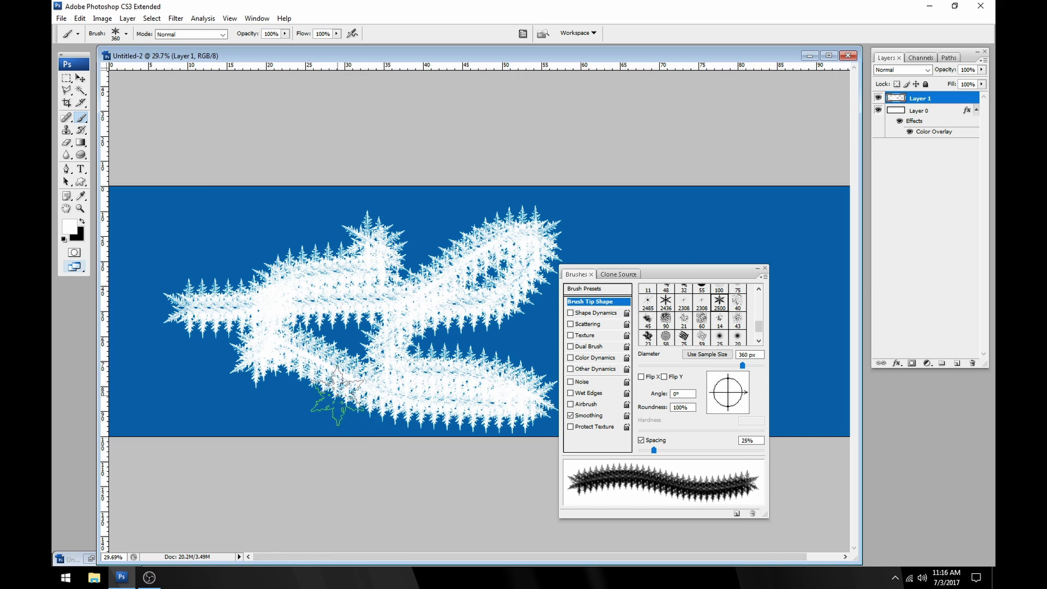
drag(654, 450, 728, 450)
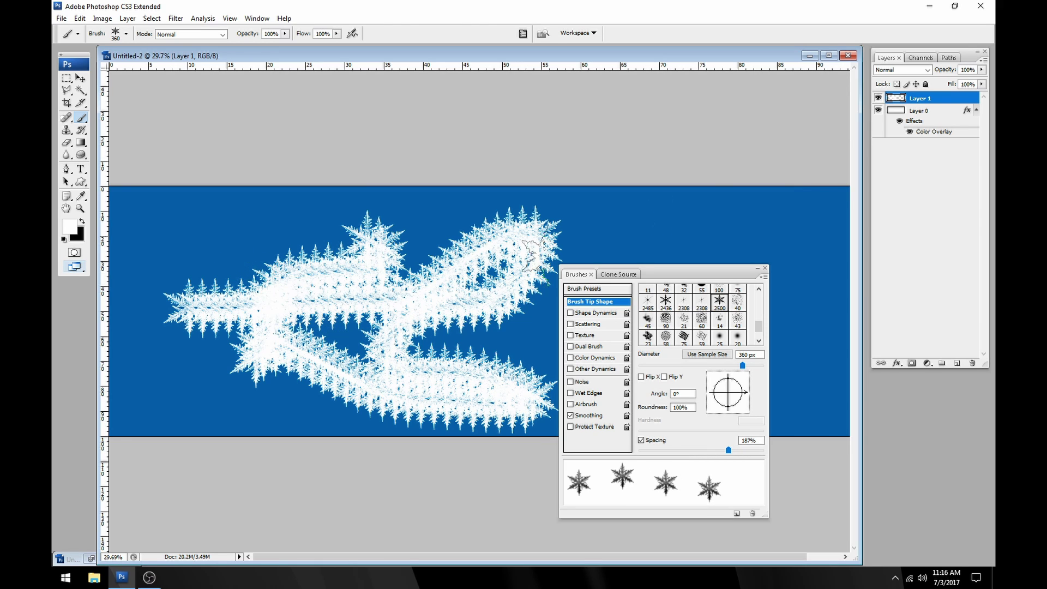
key(ctrl+z)
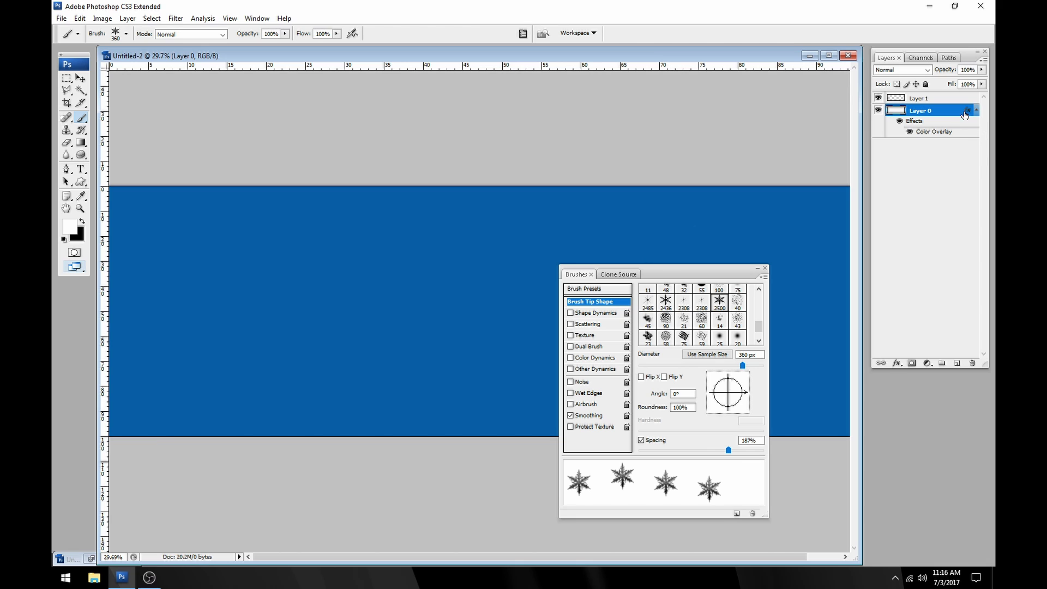
click(944, 101)
mouse_move(150, 281)
mouse_down()
mouse_move(484, 320)
mouse_move(536, 250)
mouse_move(650, 187)
mouse_move(806, 230)
mouse_move(823, 398)
mouse_move(812, 414)
mouse_up()
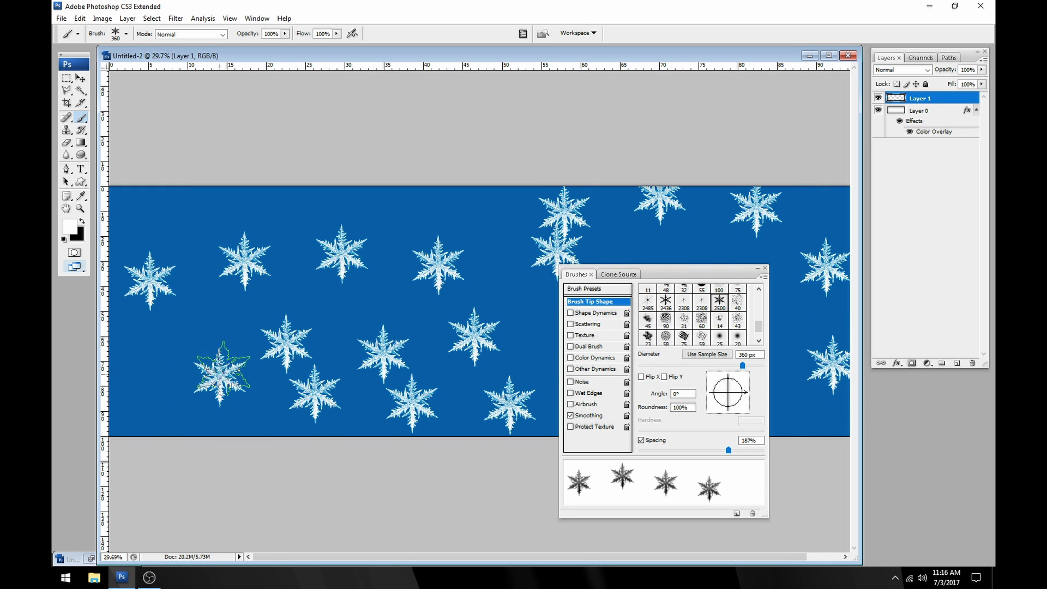
key(ctrl+alt+z)
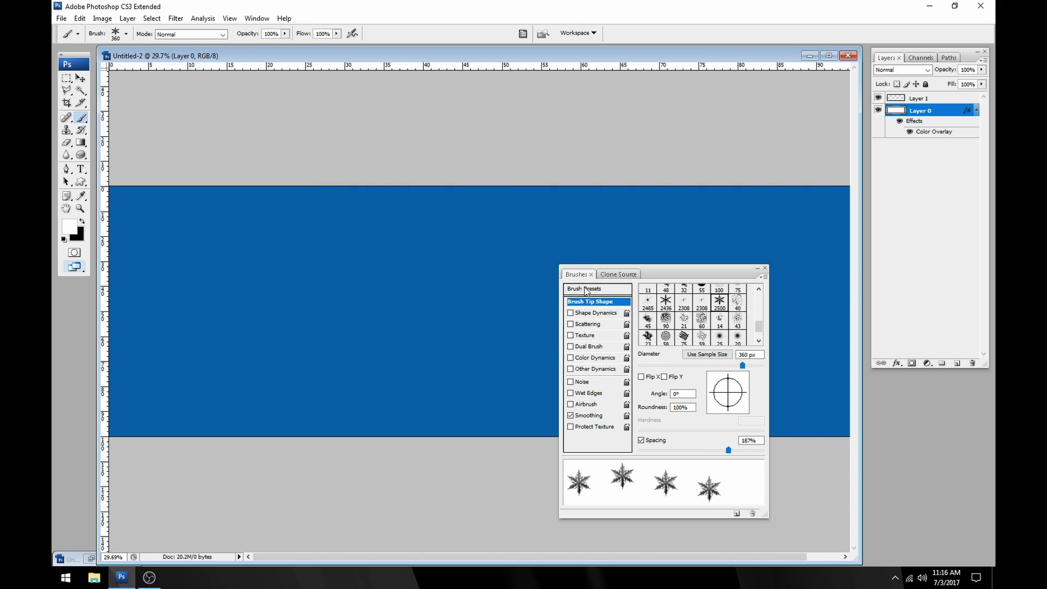
Enable Shape Dynamics and tighten the snowflake brush spacing to about 50%
click(589, 315)
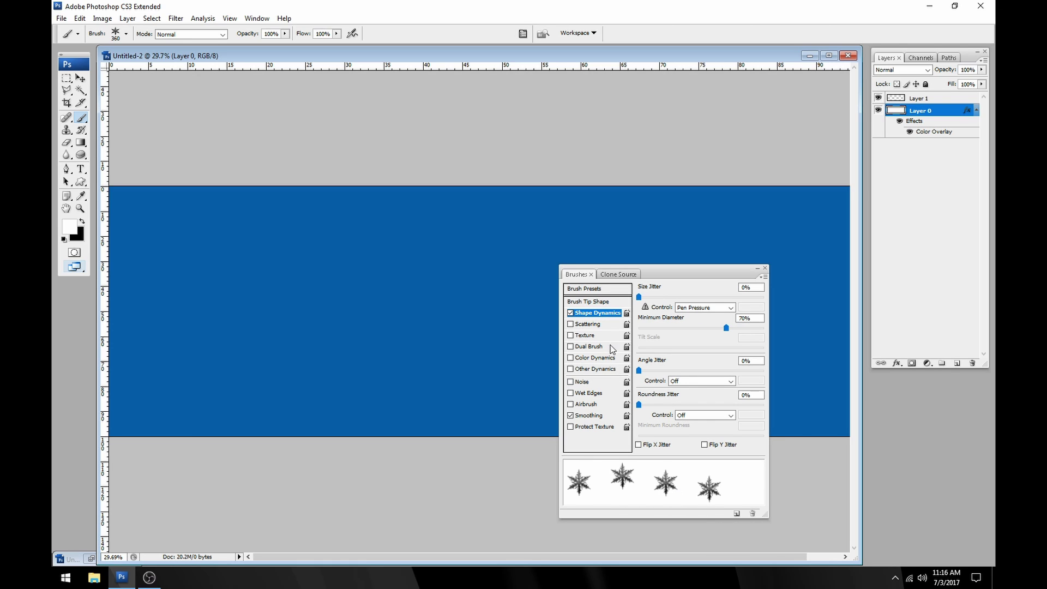
click(603, 302)
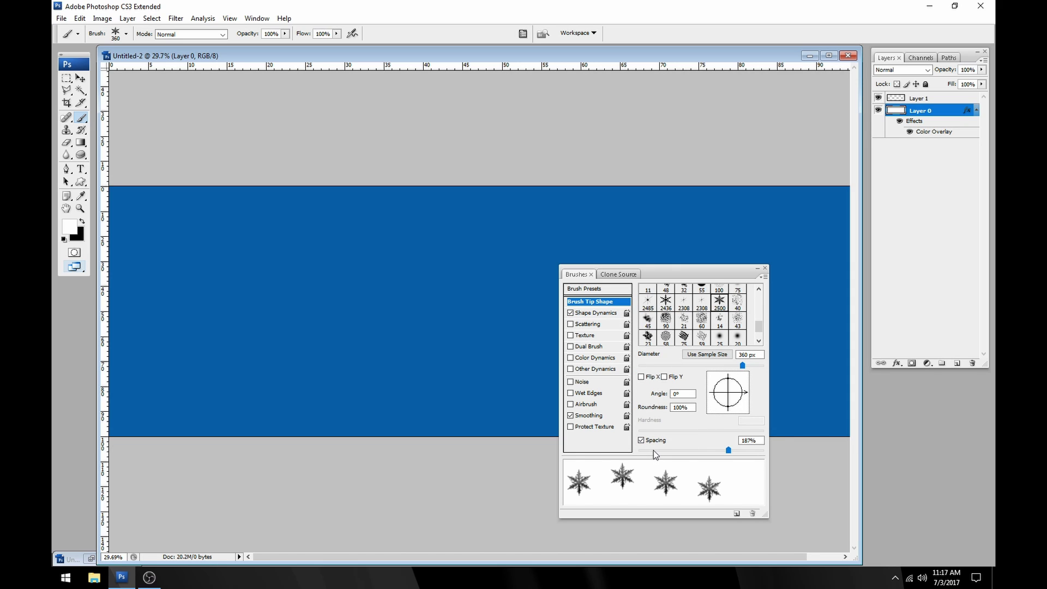
drag(654, 451, 670, 452)
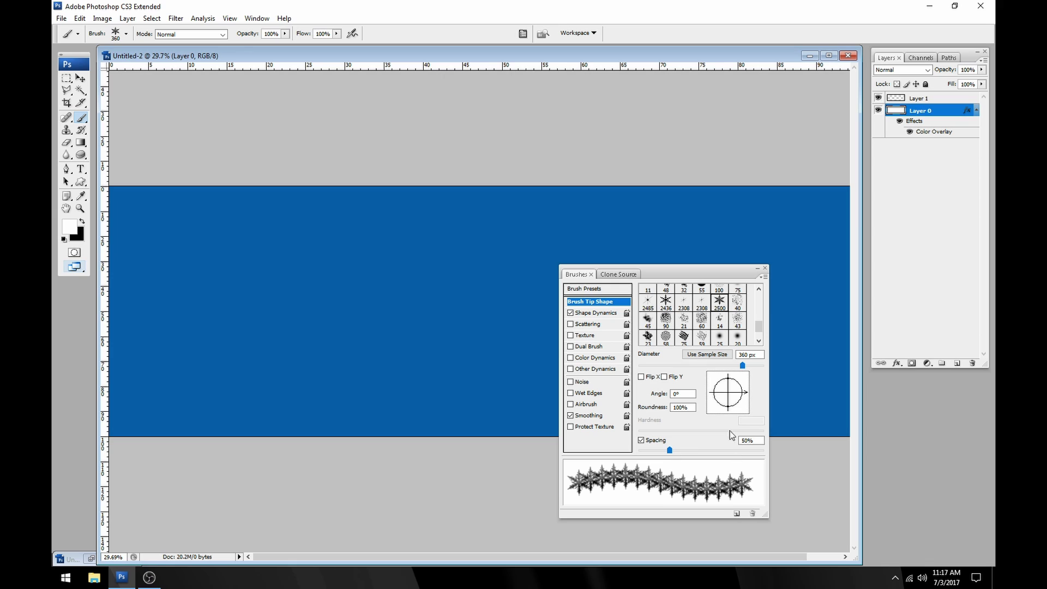
Set Size Jitter to 100% and Angle Jitter to 59%, leaving Roundness Jitter at zero
click(596, 313)
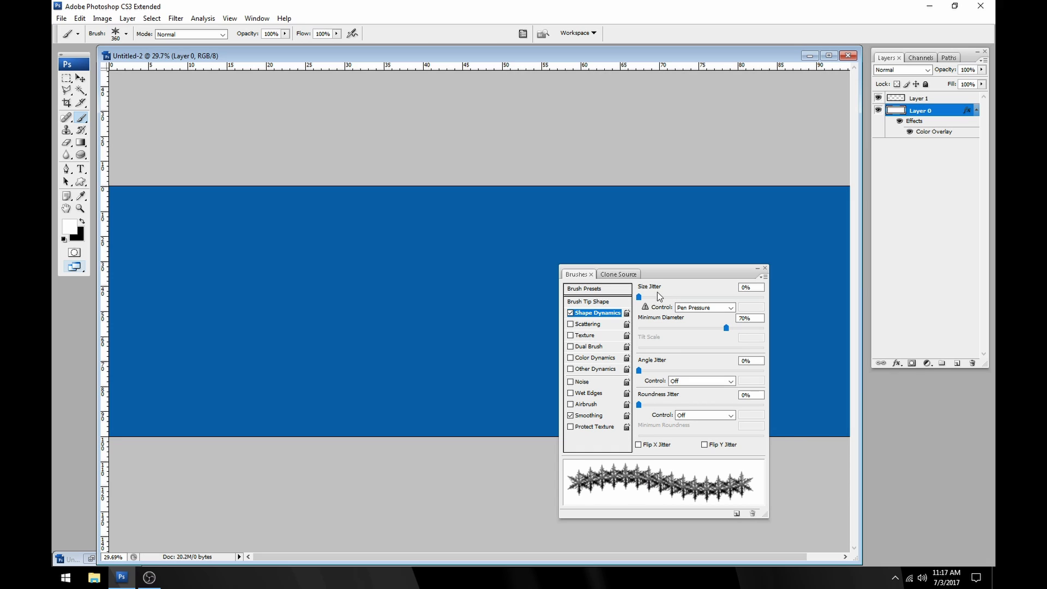
drag(659, 296, 767, 298)
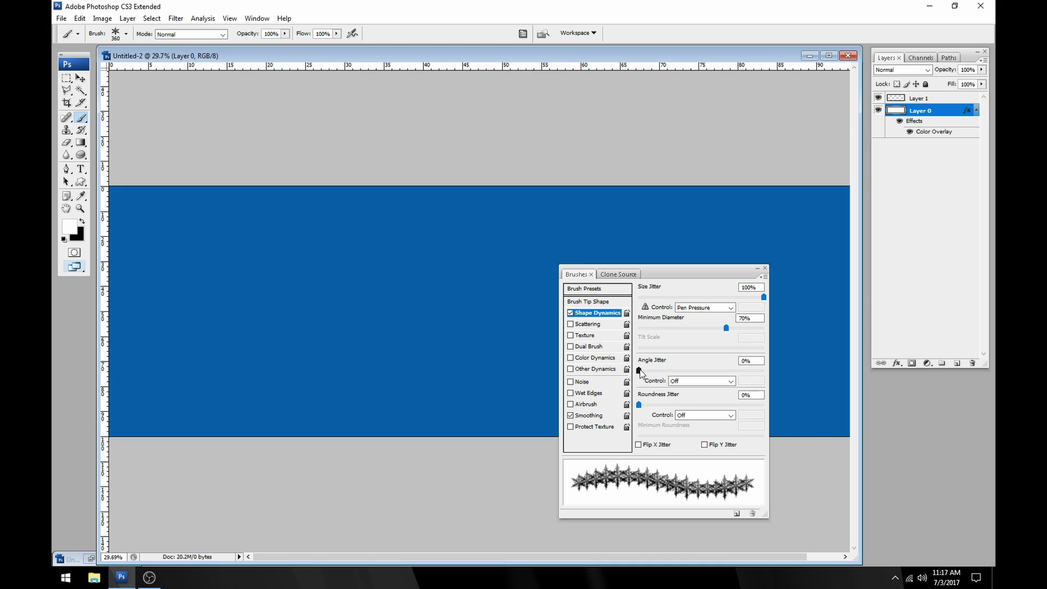
drag(640, 370, 716, 376)
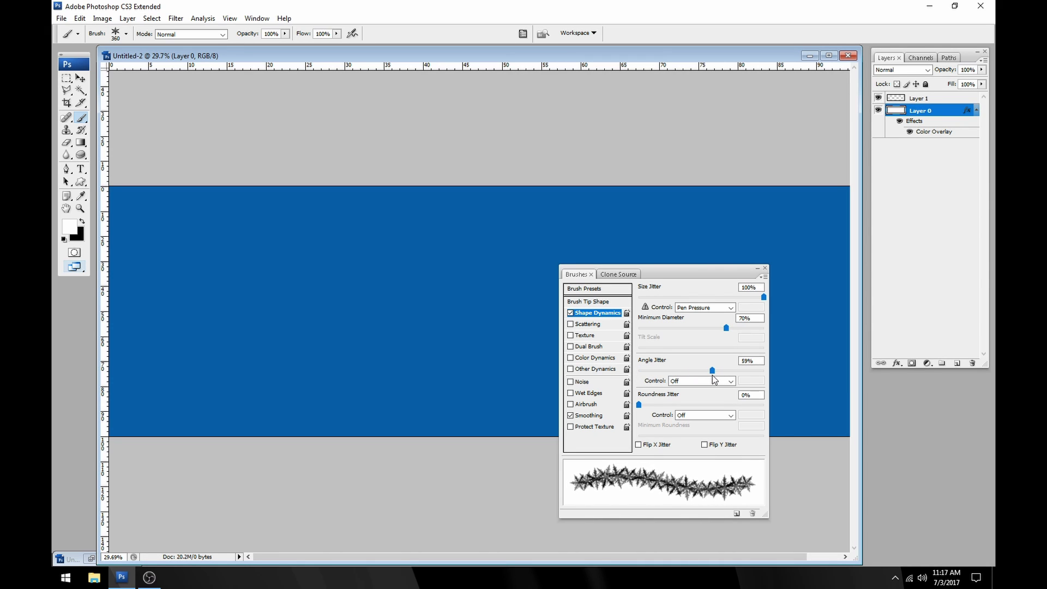
mouse_move(639, 404)
mouse_down()
mouse_move(744, 404)
mouse_move(638, 414)
mouse_up()
Enable Scattering and spread the snowflakes widely around the stroke
click(587, 327)
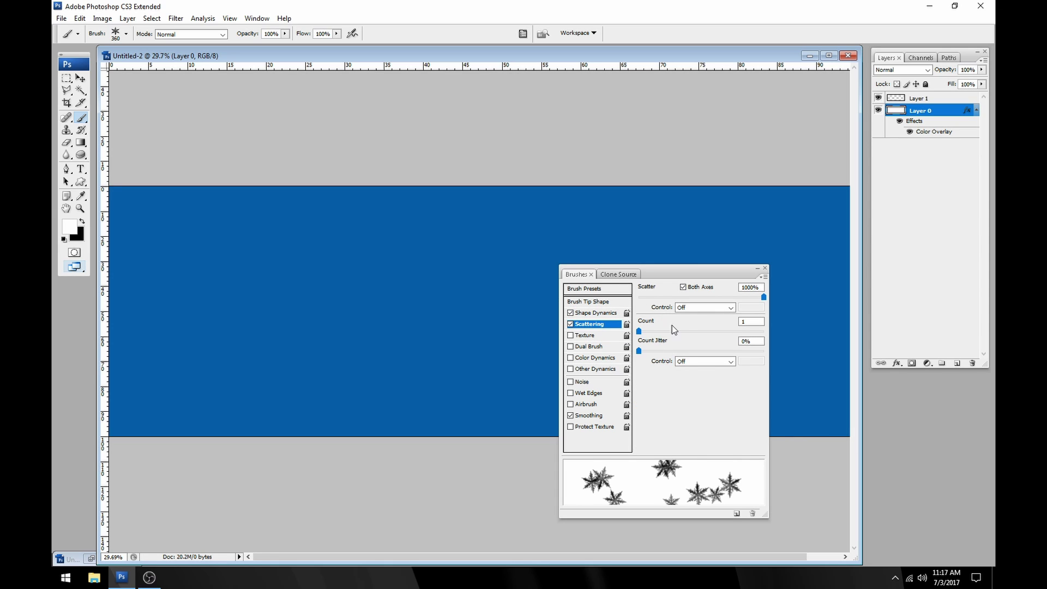
drag(762, 297, 637, 297)
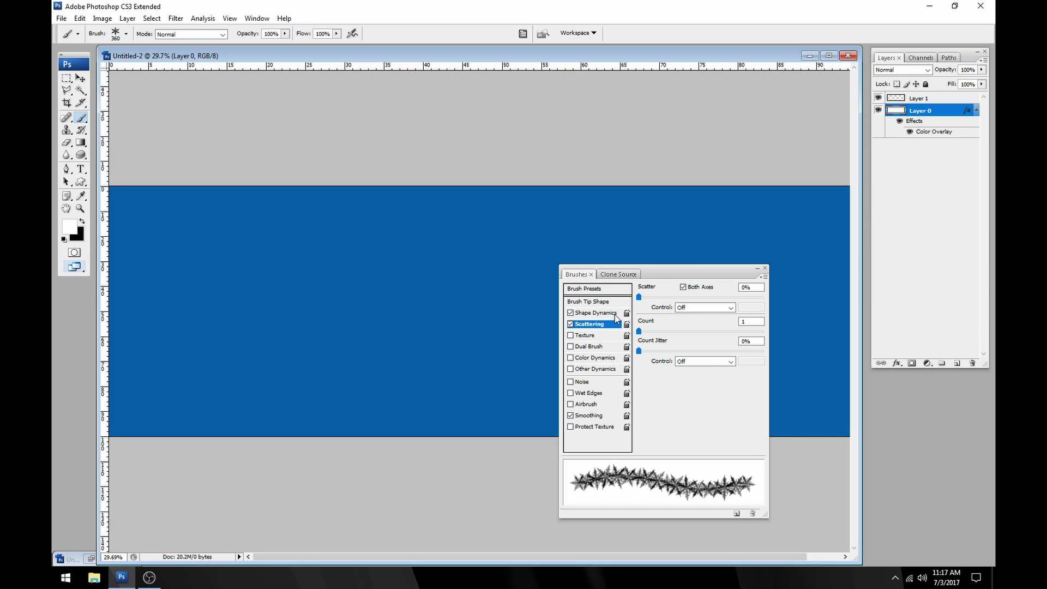
mouse_move(639, 297)
mouse_down()
mouse_move(718, 297)
mouse_move(753, 309)
mouse_up()
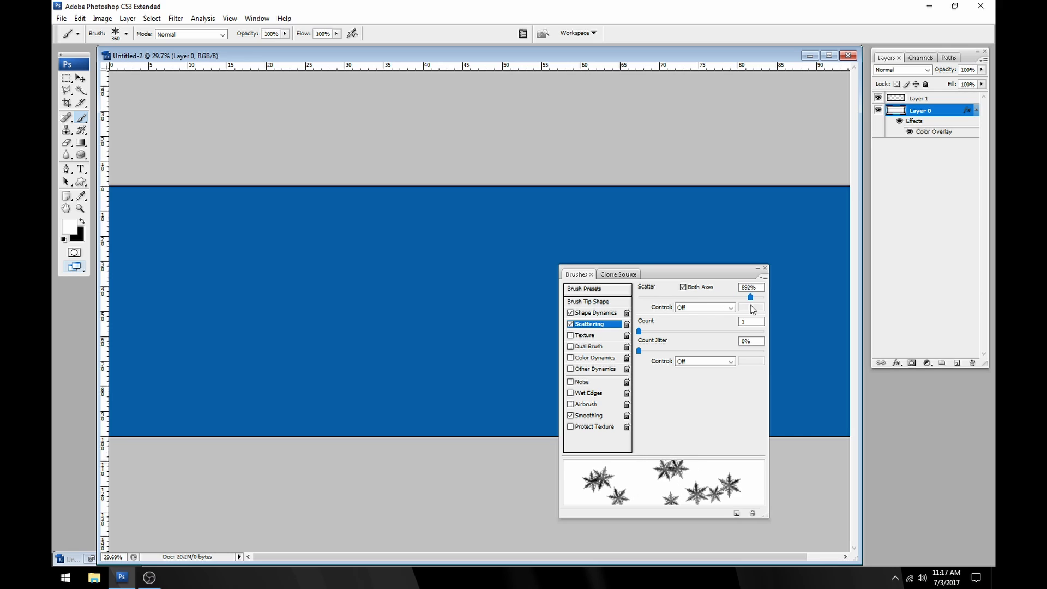
Keep the Shape Dynamics Size Jitter control set to Pen Pressure
click(596, 312)
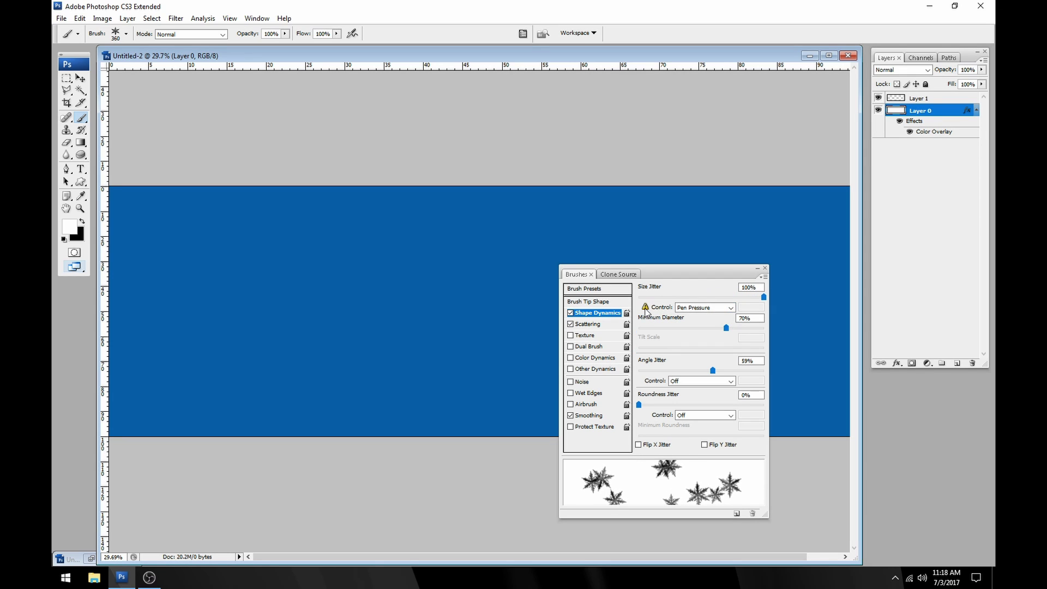
click(727, 310)
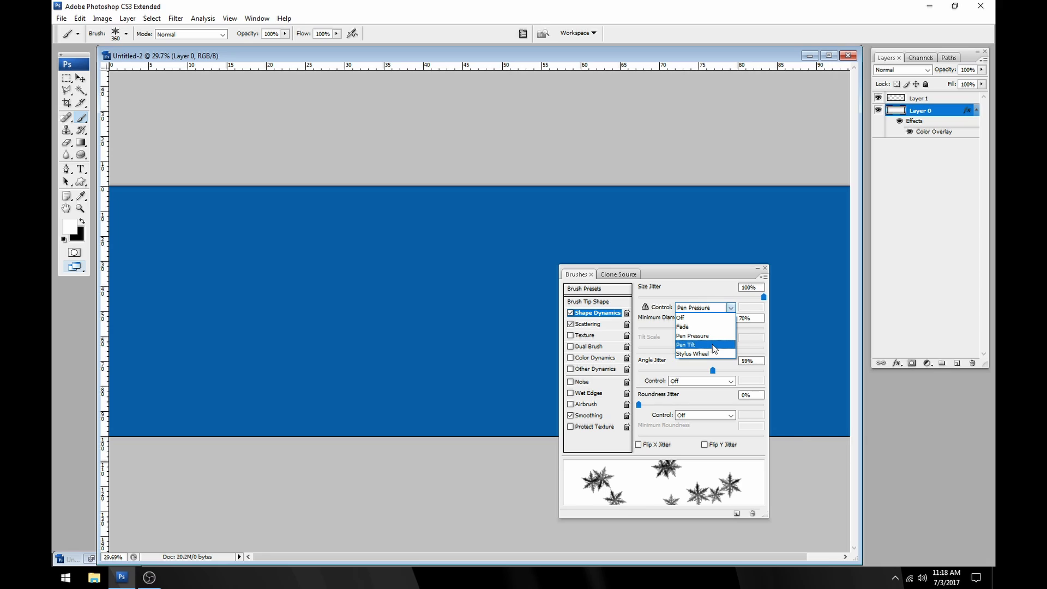
click(711, 310)
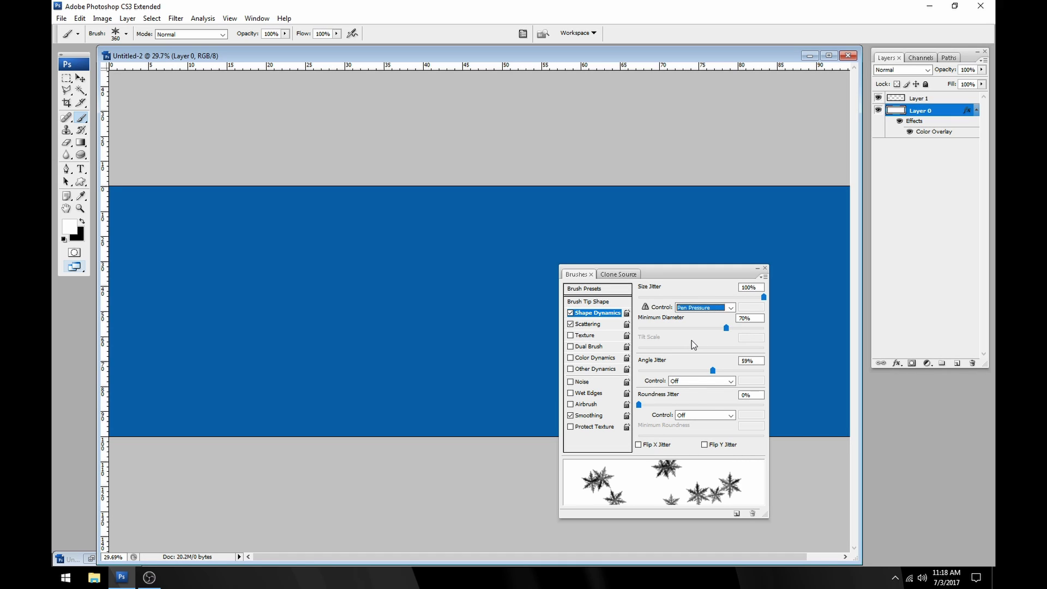
Try Dual Brush and turn it off, then paint a test stroke of scattered snowflakes on Layer 1
click(592, 347)
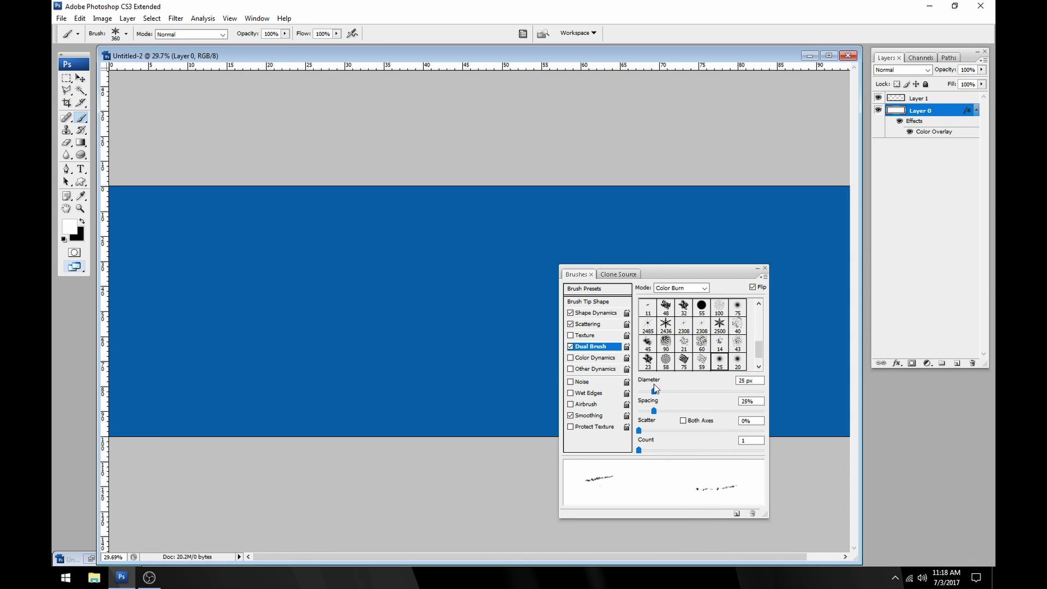
click(570, 347)
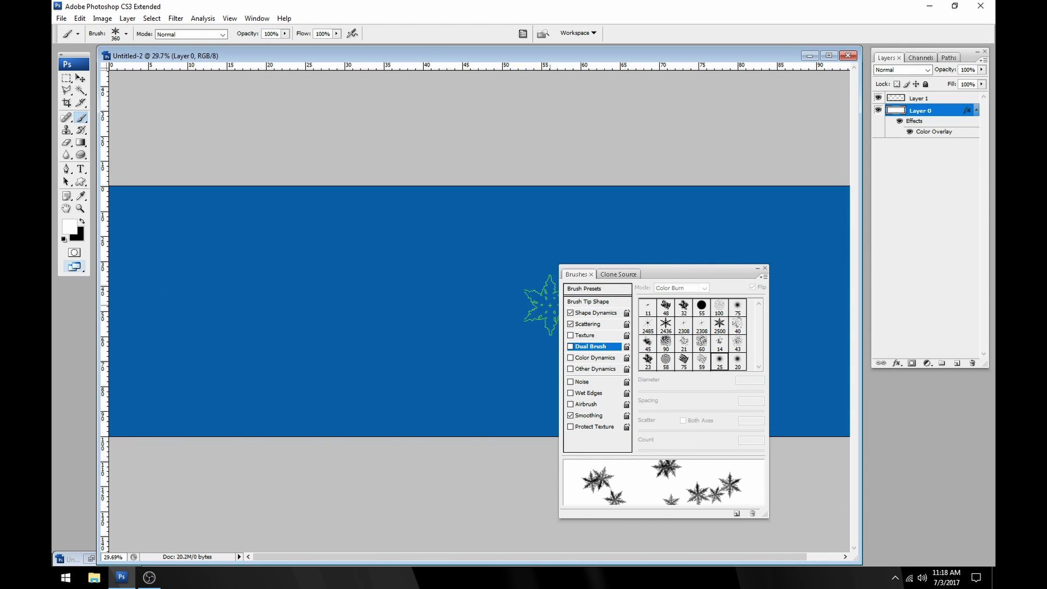
click(599, 314)
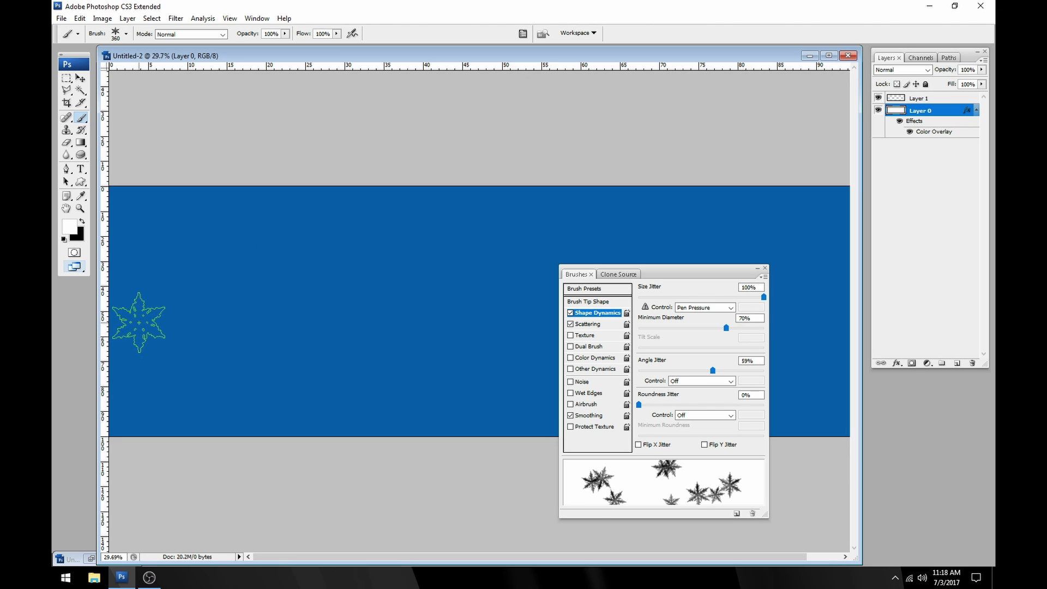
click(920, 98)
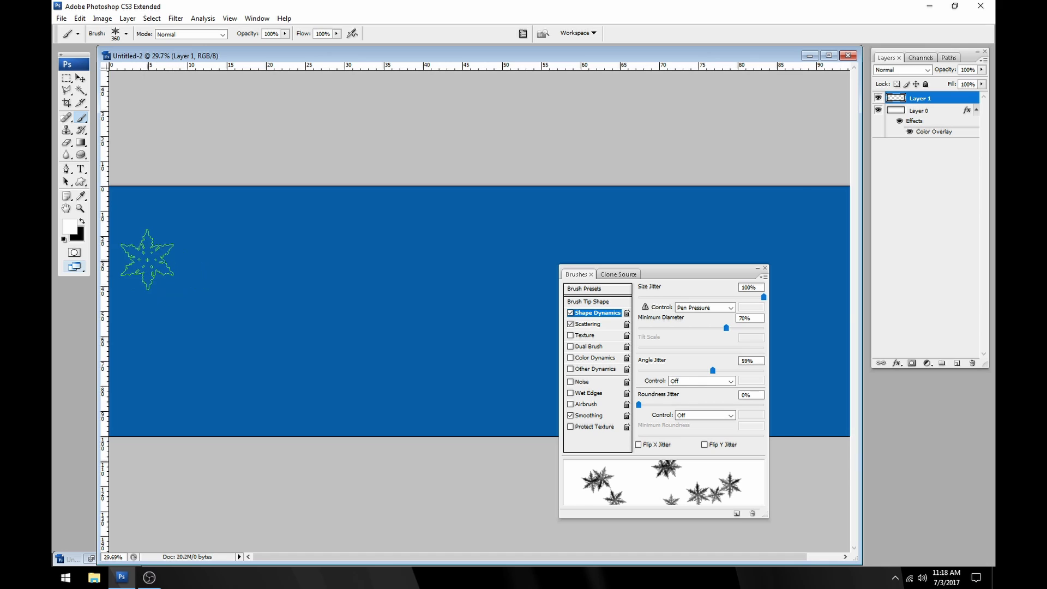
drag(147, 260, 701, 328)
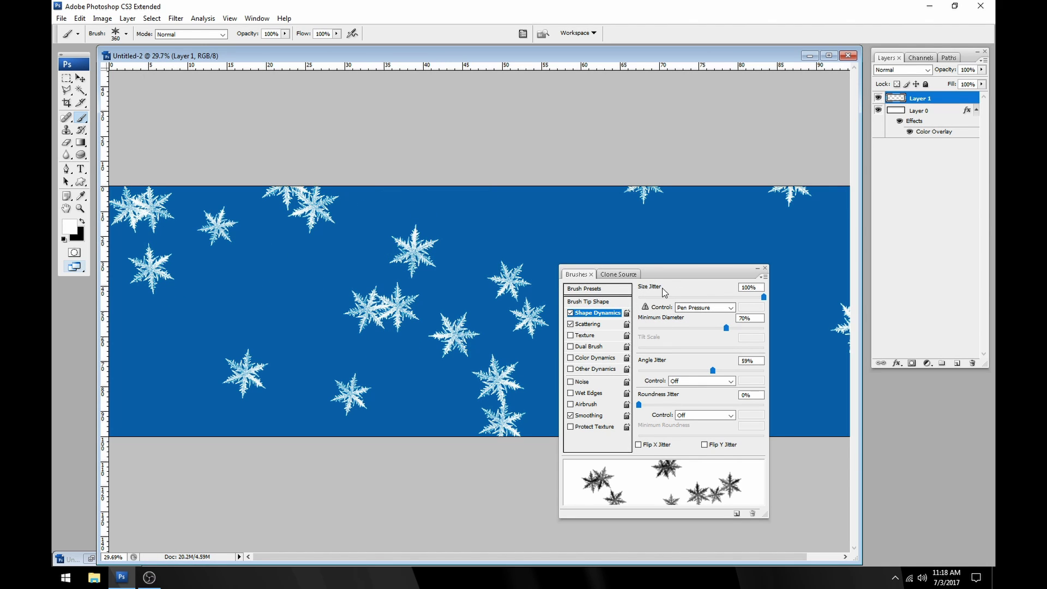
Set diameter 164 px, spacing 32%, scatter 767%, then paint a snowflake band on Layer 1
click(589, 301)
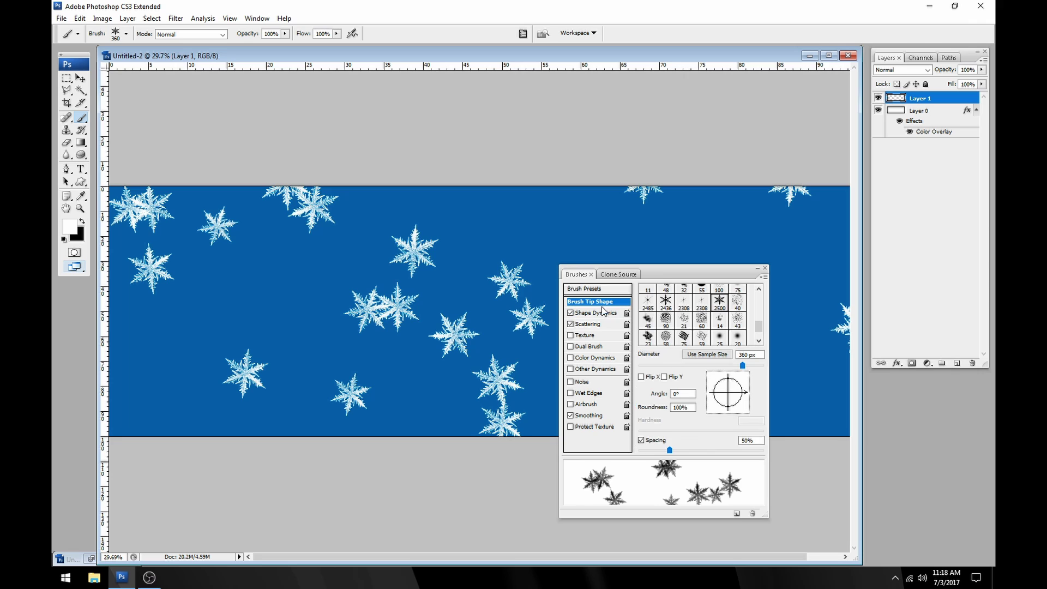
click(721, 366)
drag(671, 451, 657, 449)
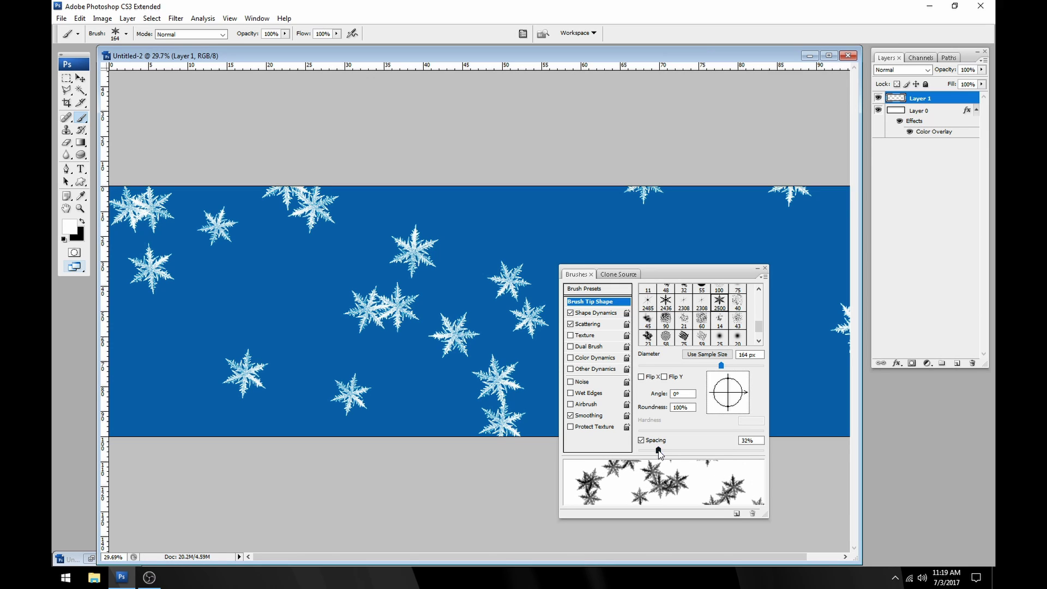
click(607, 314)
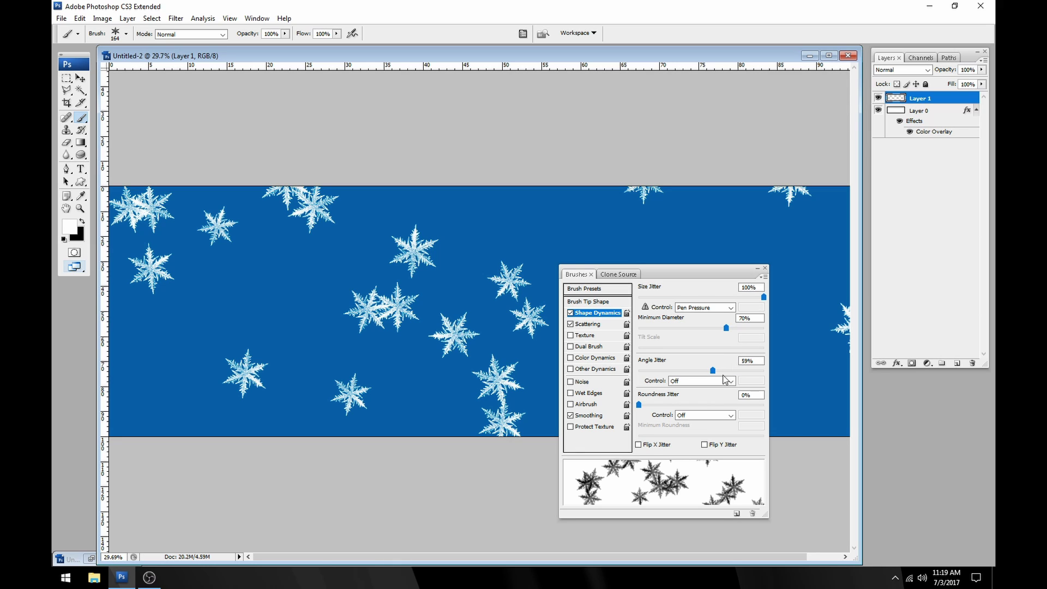
click(595, 324)
drag(754, 297, 734, 298)
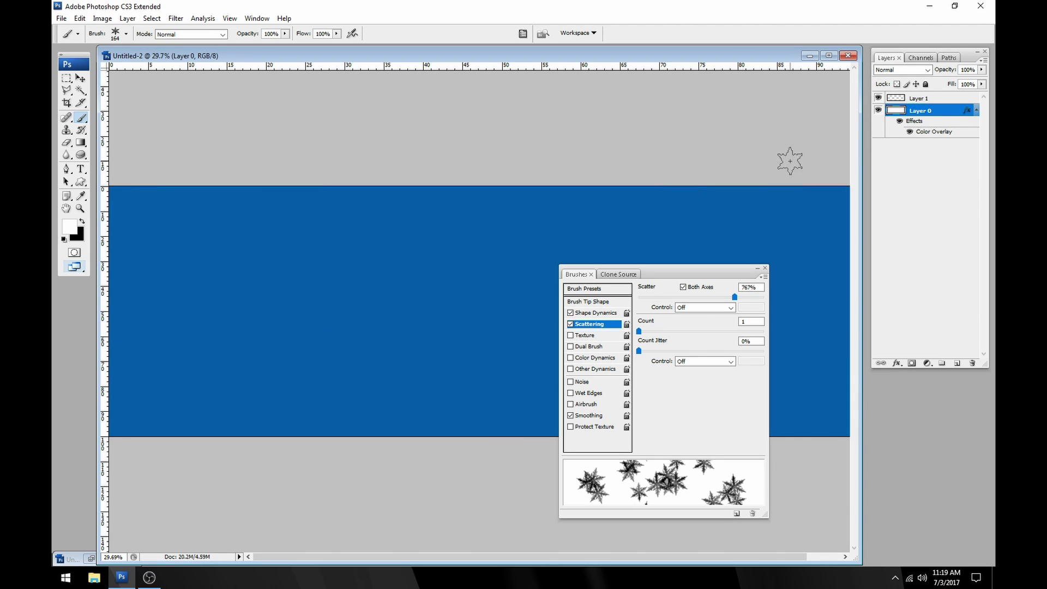
click(917, 100)
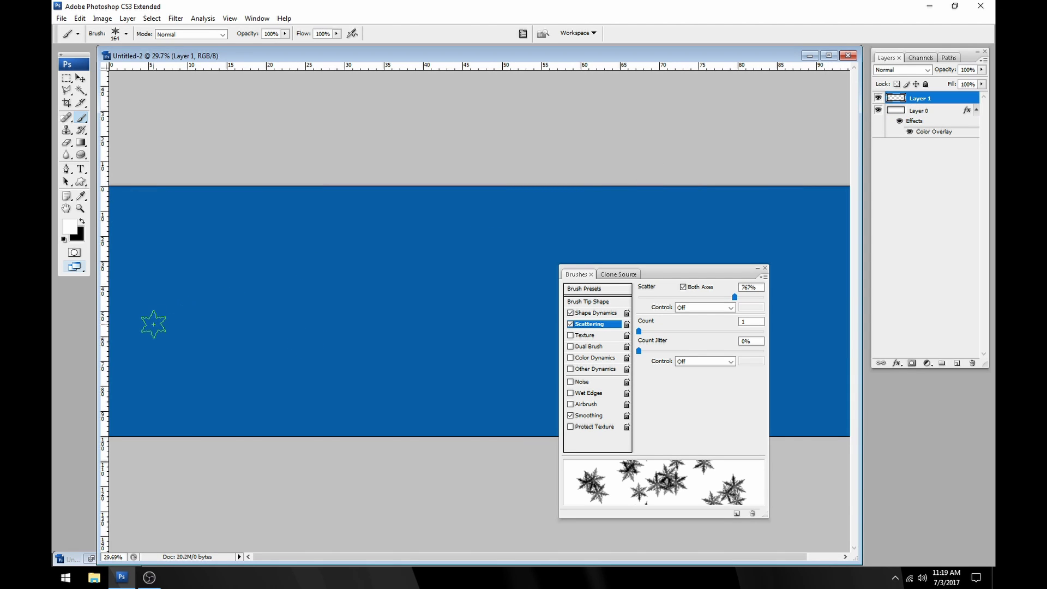
drag(152, 322, 546, 311)
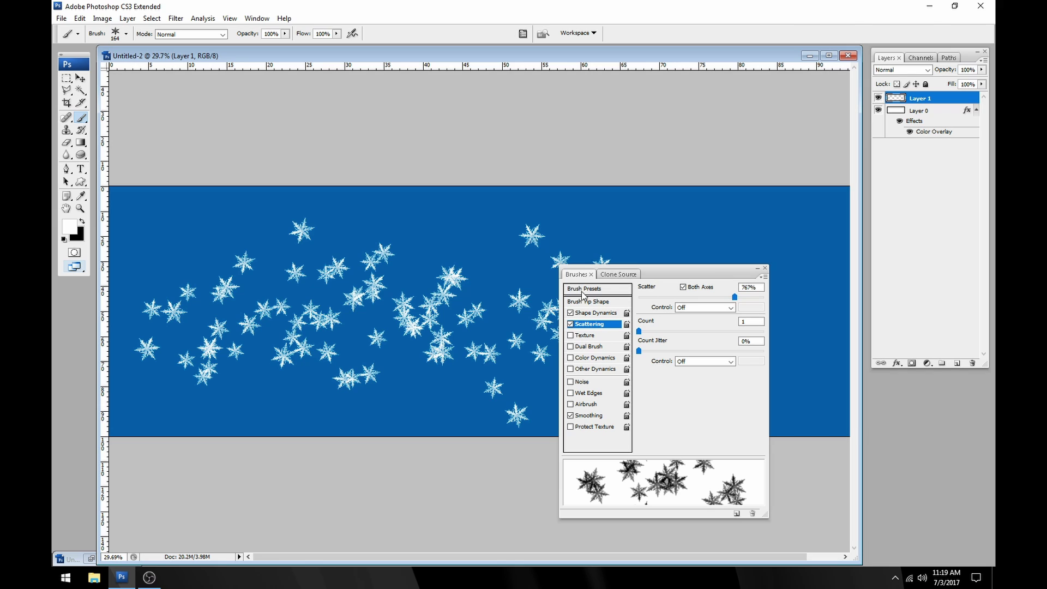
Set minimum diameter to 70% and diameter to 66 px, then paint small snowflakes across the top
click(600, 313)
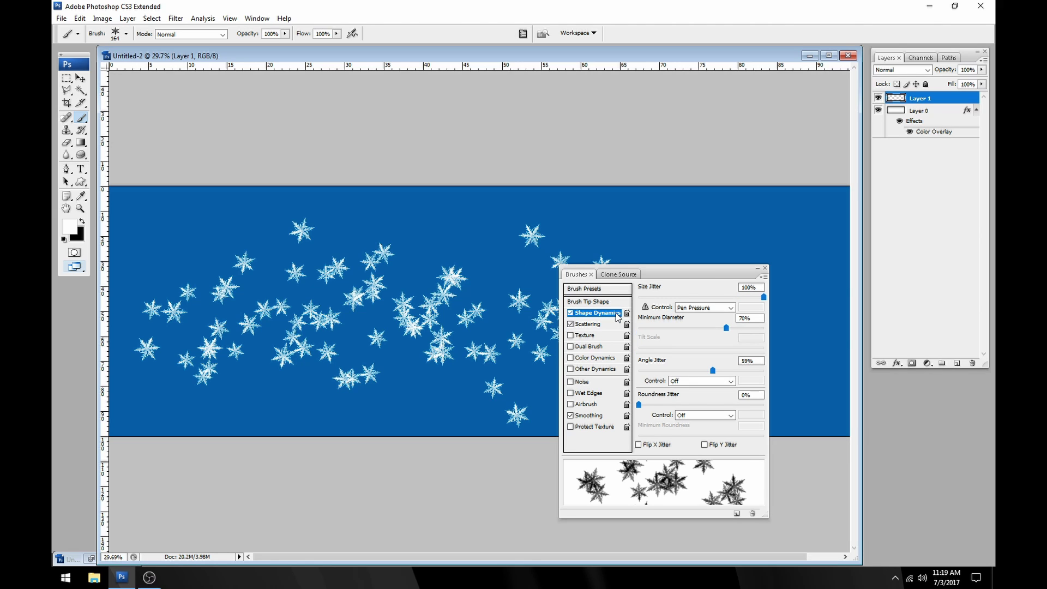
drag(740, 330, 731, 332)
click(606, 301)
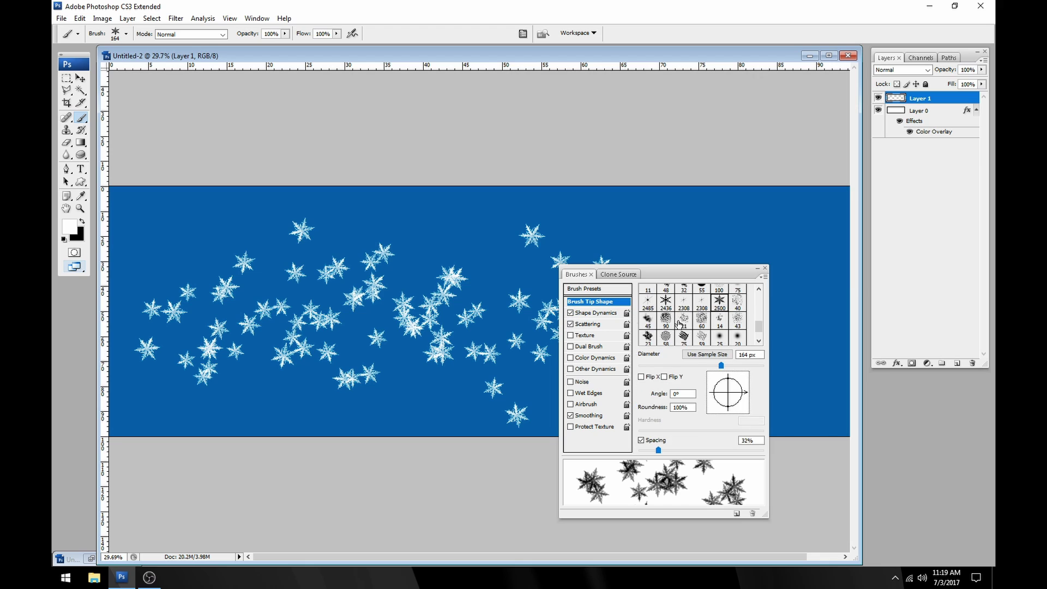
click(679, 365)
mouse_move(384, 223)
mouse_down()
mouse_move(556, 215)
mouse_move(827, 268)
mouse_up()
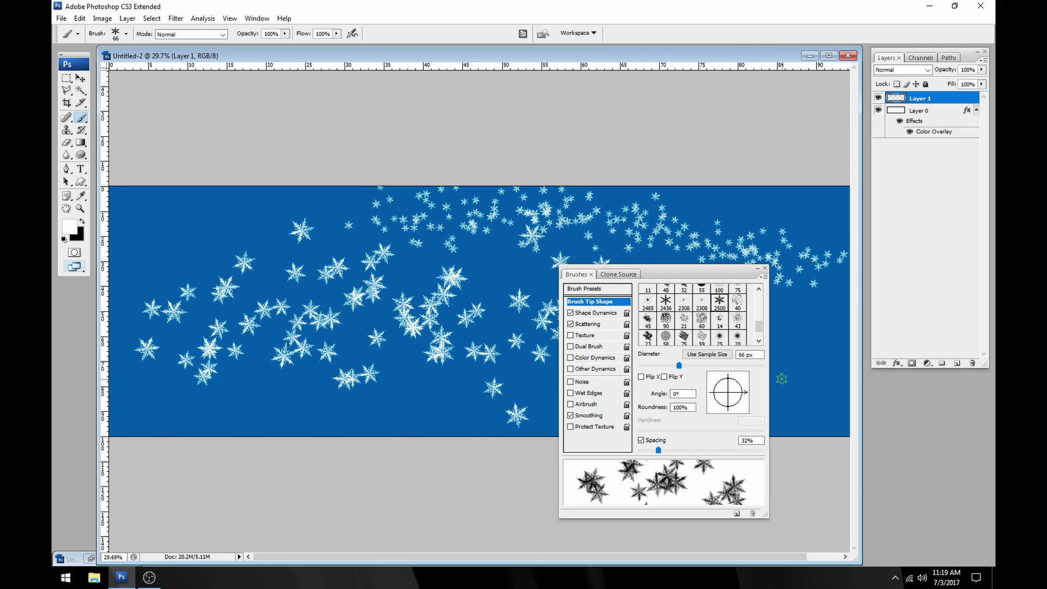
Undo the strokes and paint one snowflake trail on Layer 1 from lower left to upper right
click(592, 314)
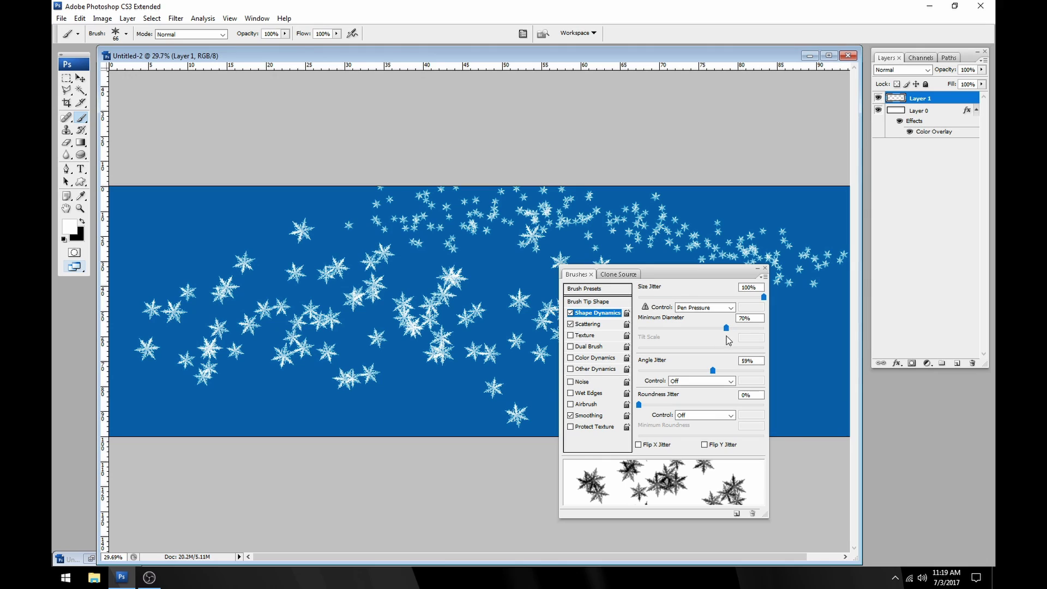
click(592, 325)
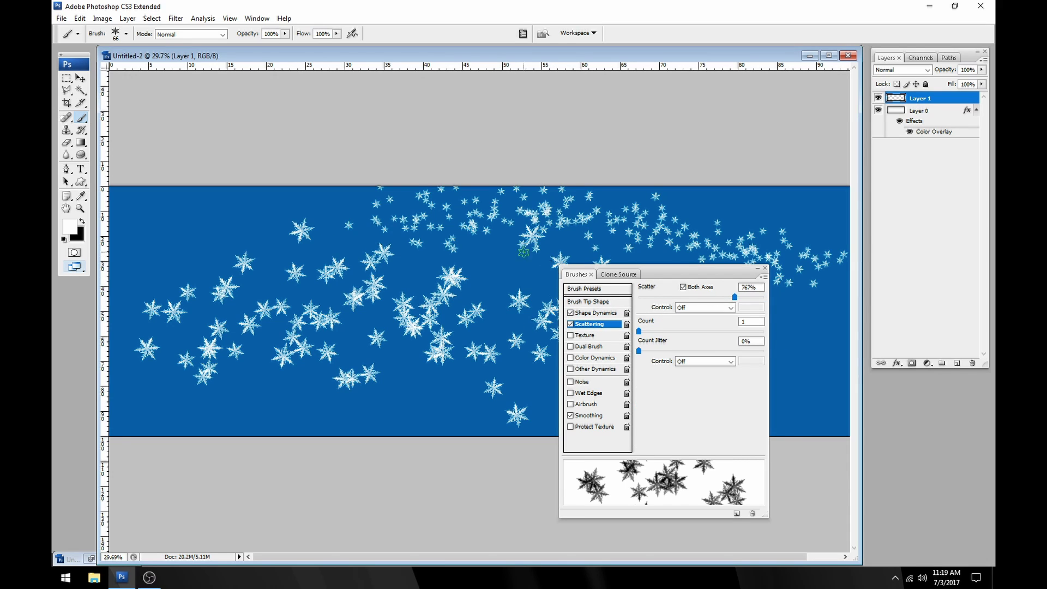
key(ctrl+alt+z)
key(ctrl+alt+z)
key(ctrl+alt+z)
key(ctrl+alt+z)
click(937, 112)
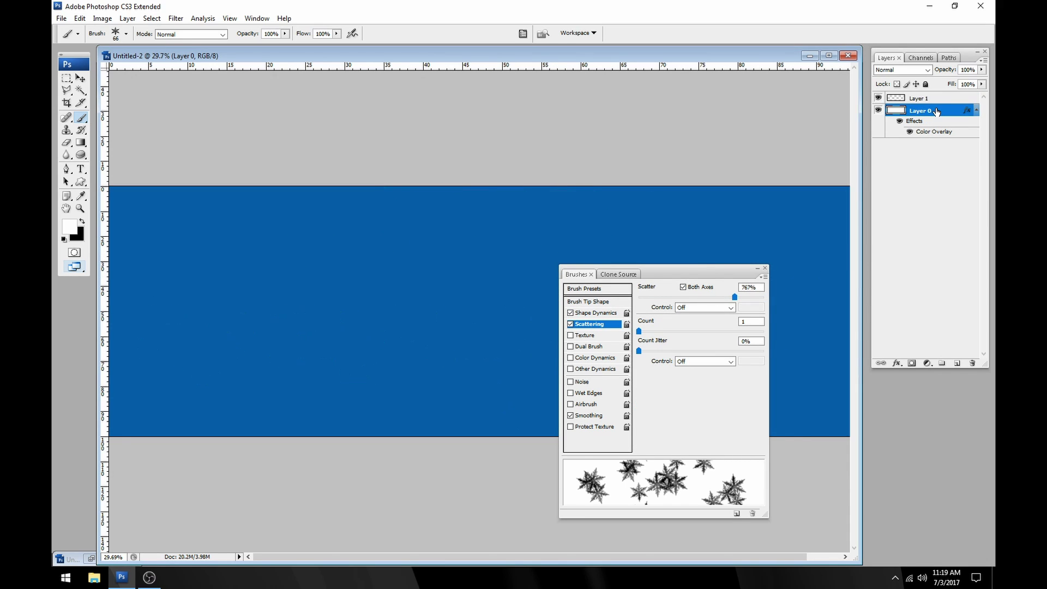
click(936, 103)
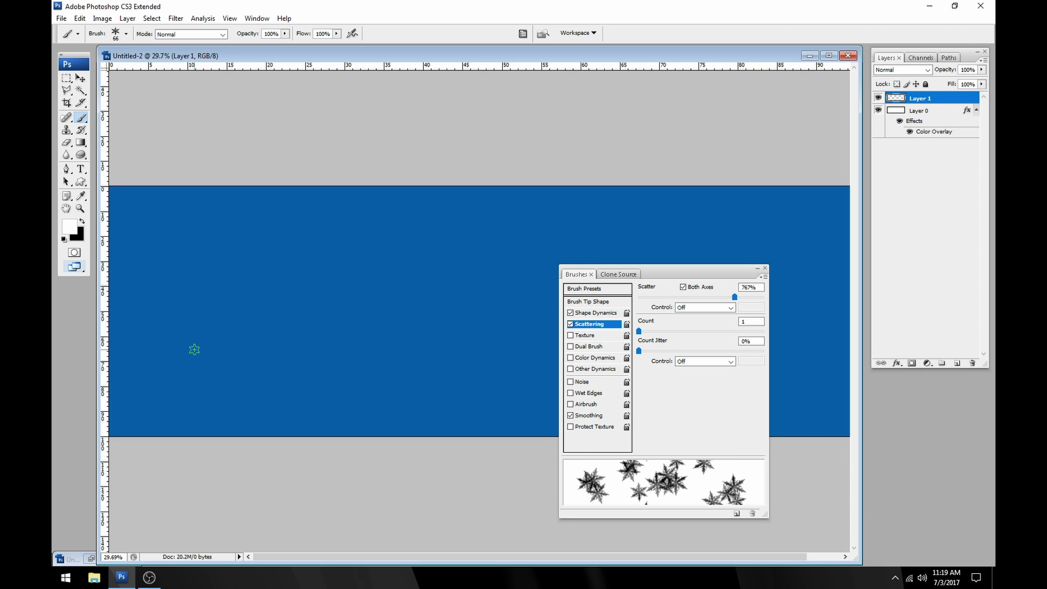
drag(158, 375, 752, 259)
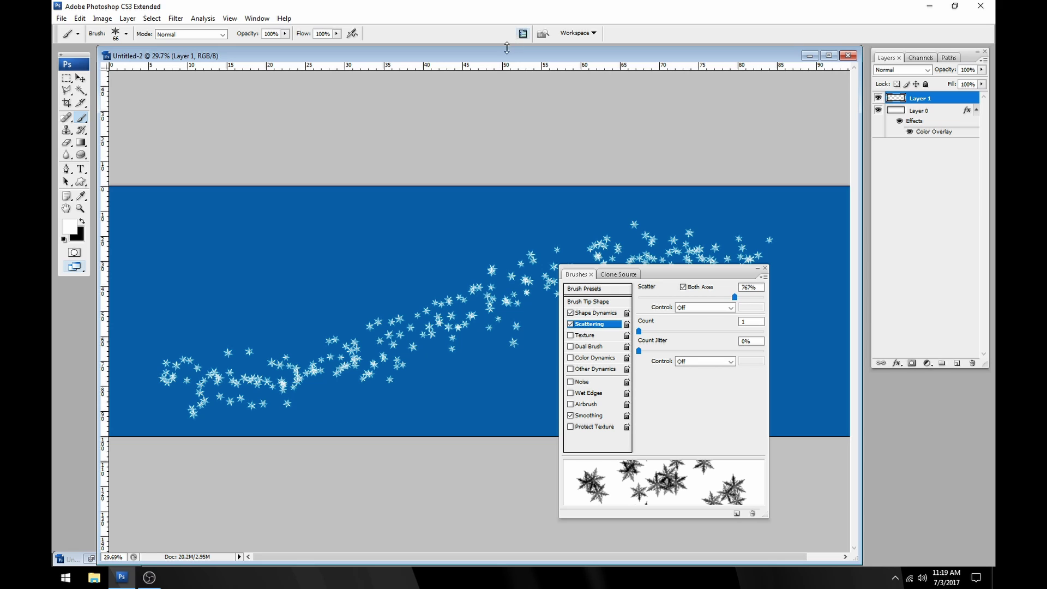
Rearrange the document window and Brushes panel, toggling Airbrush on and back off
mouse_move(499, 56)
mouse_down()
mouse_move(427, 95)
mouse_move(500, 59)
mouse_up()
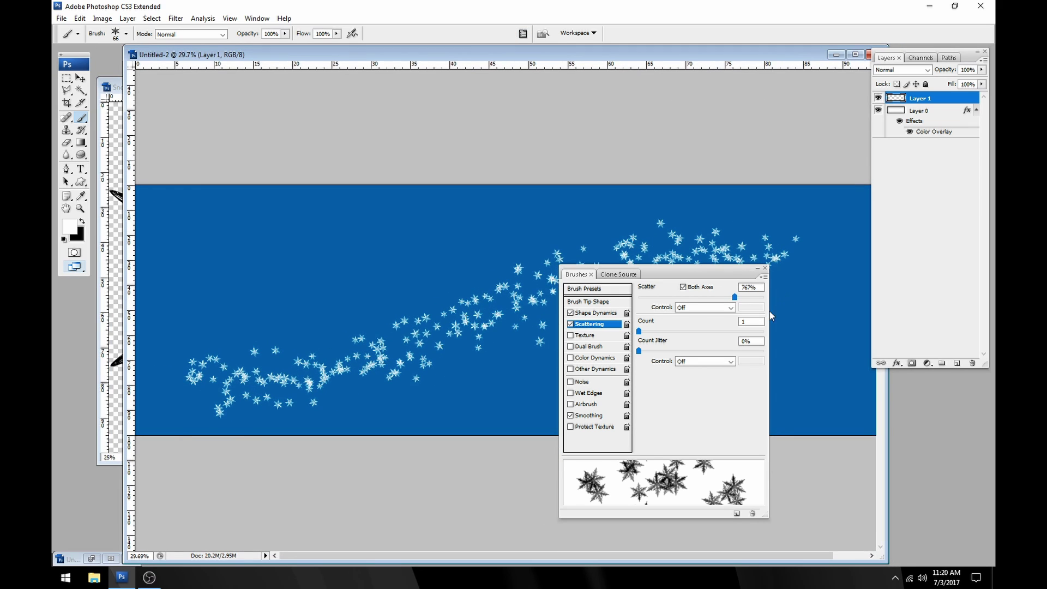
drag(718, 274, 826, 317)
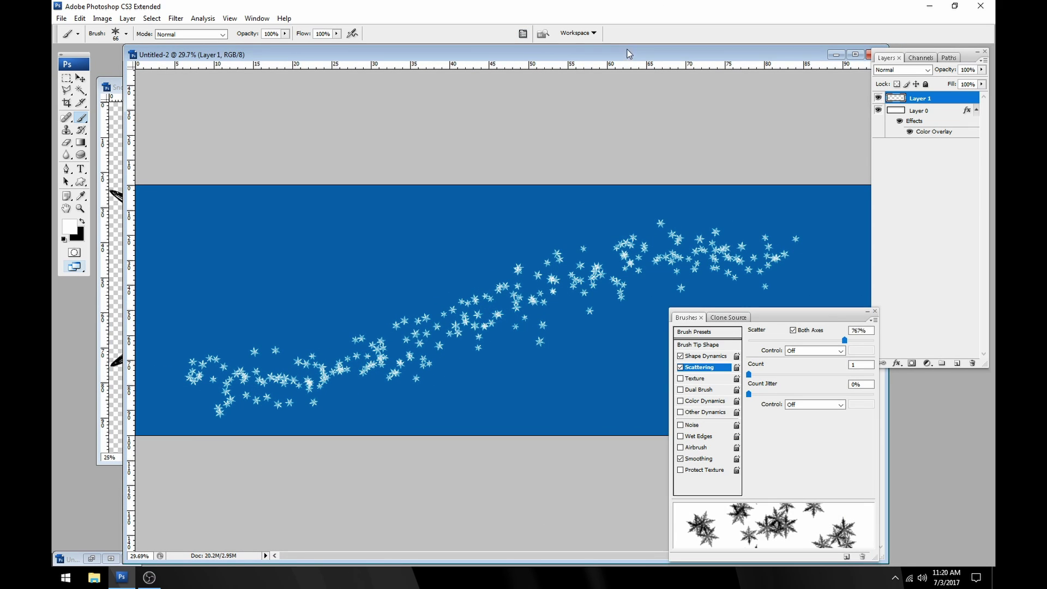
drag(628, 53, 623, 54)
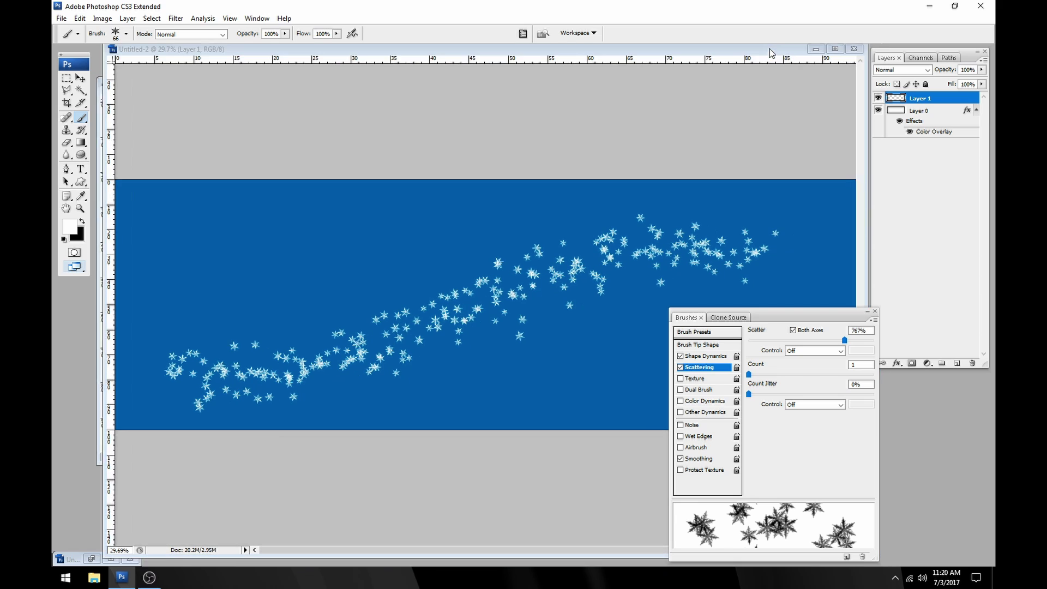
drag(803, 55, 785, 54)
drag(829, 317, 706, 232)
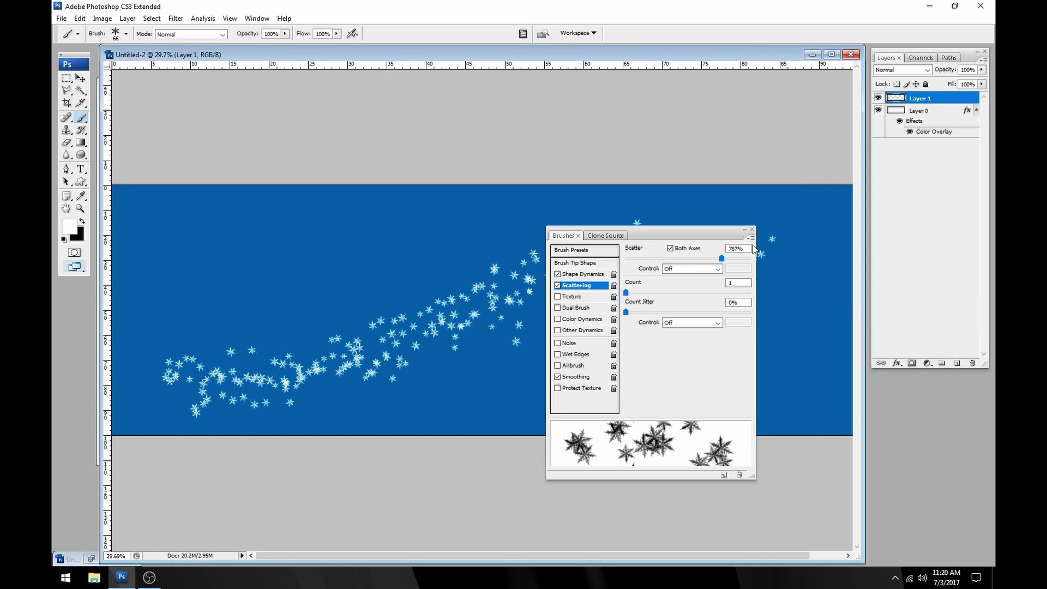
click(580, 366)
click(572, 372)
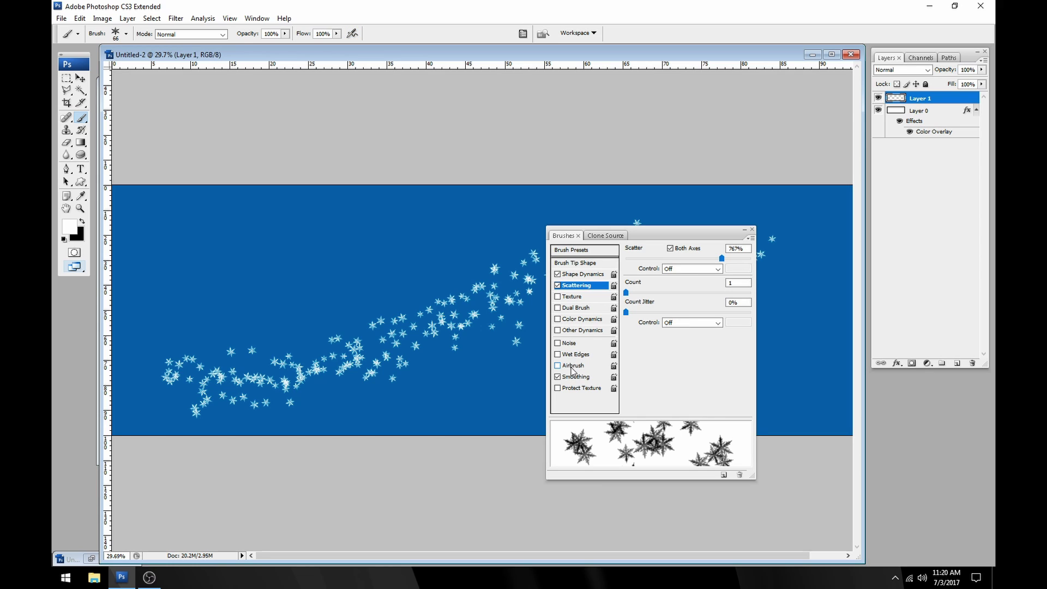